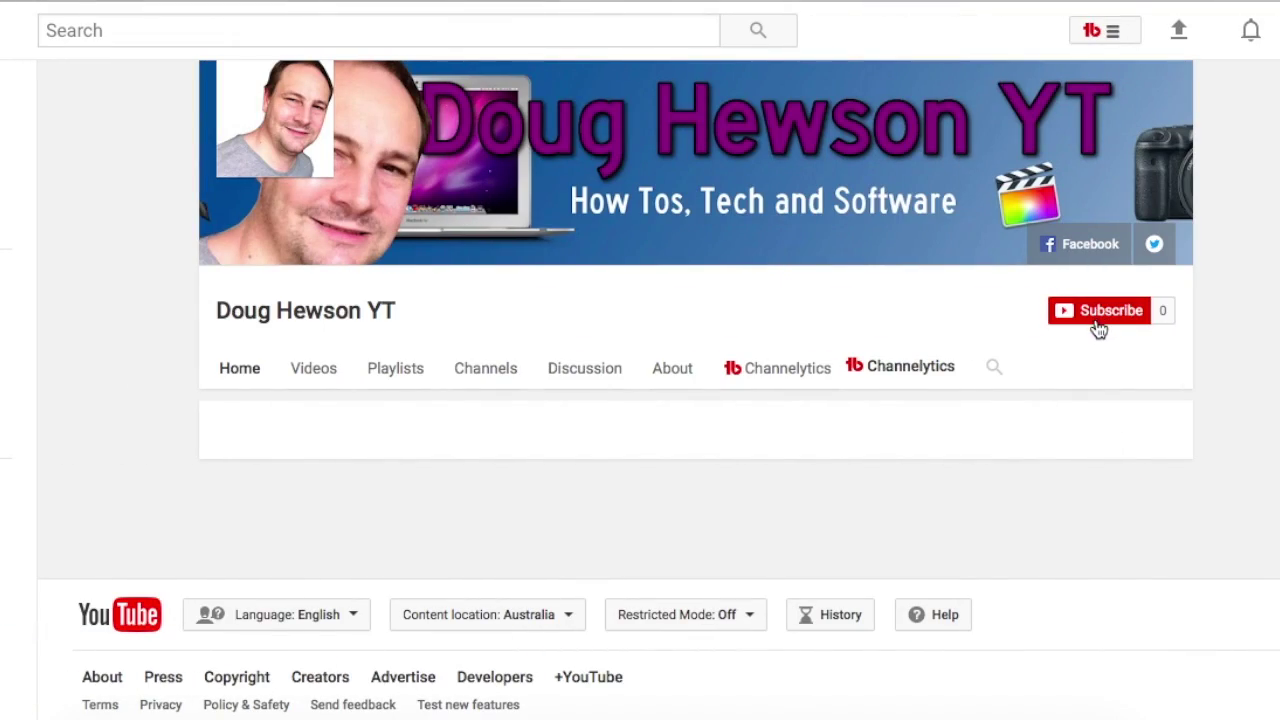
Subscribe to the how-to and software YouTube channel and open its notification bell settings.
left_click(1098, 315)
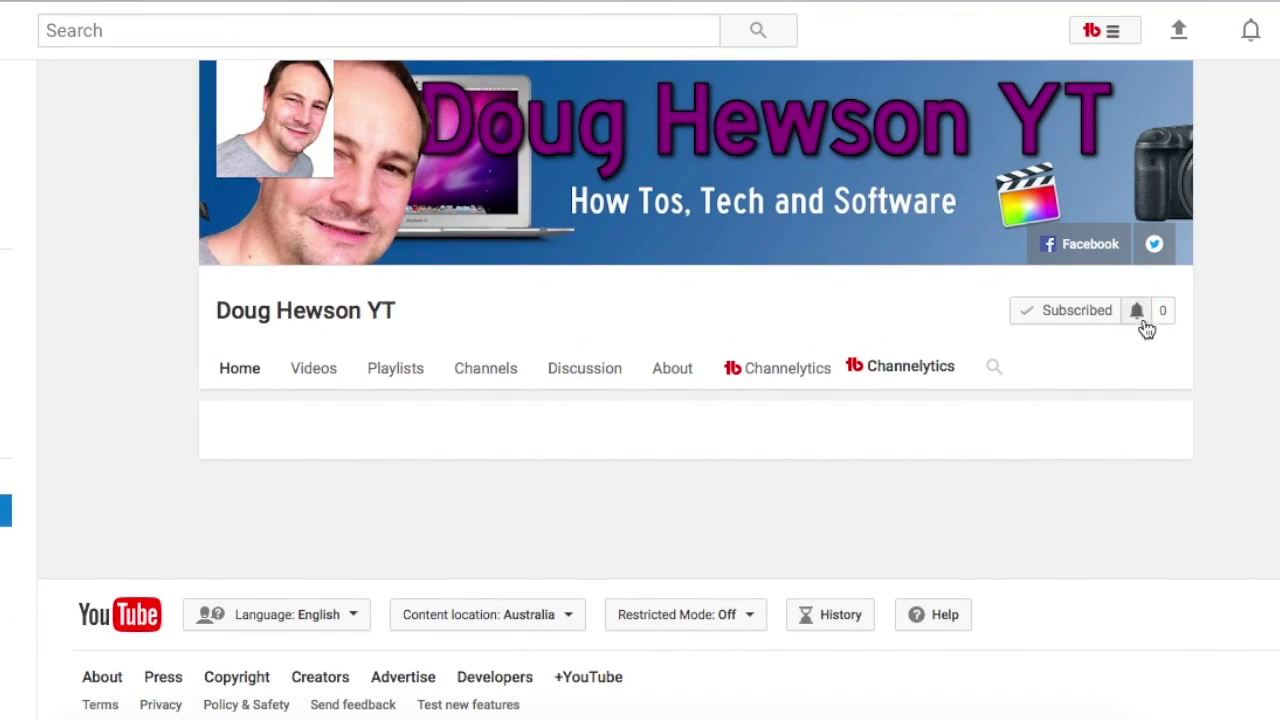
left_click(1138, 314)
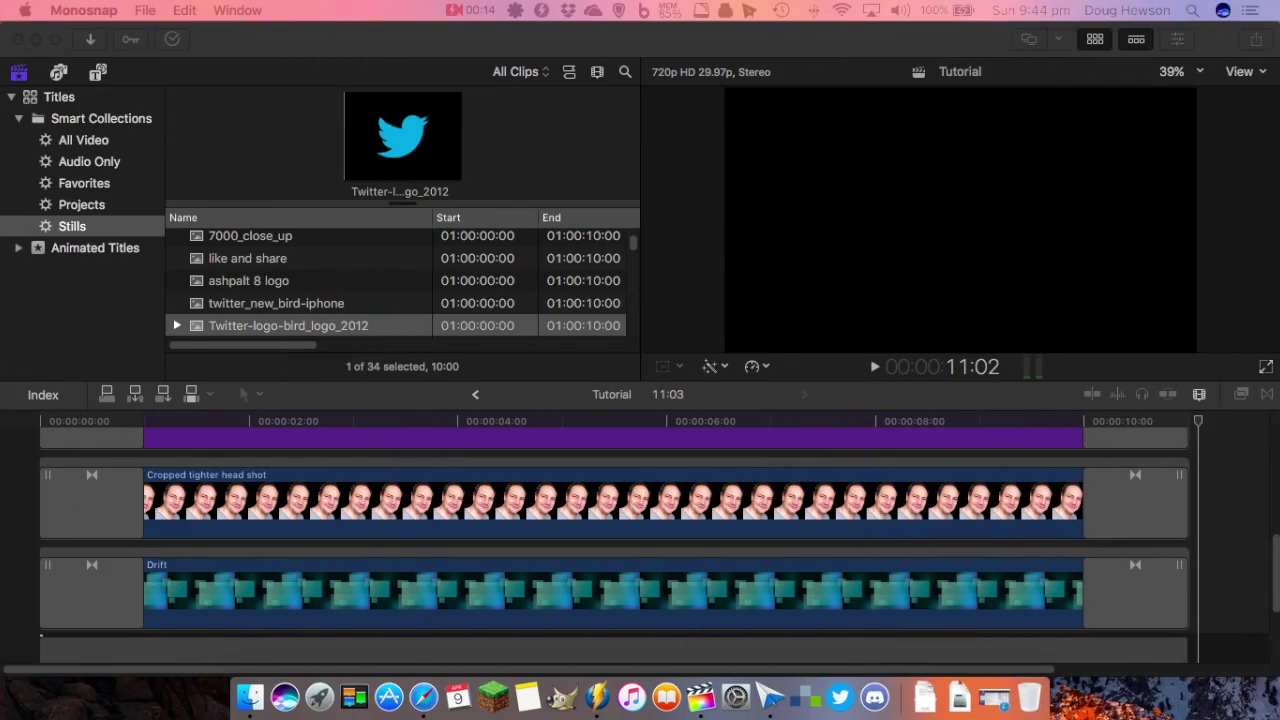
left_click(322, 54)
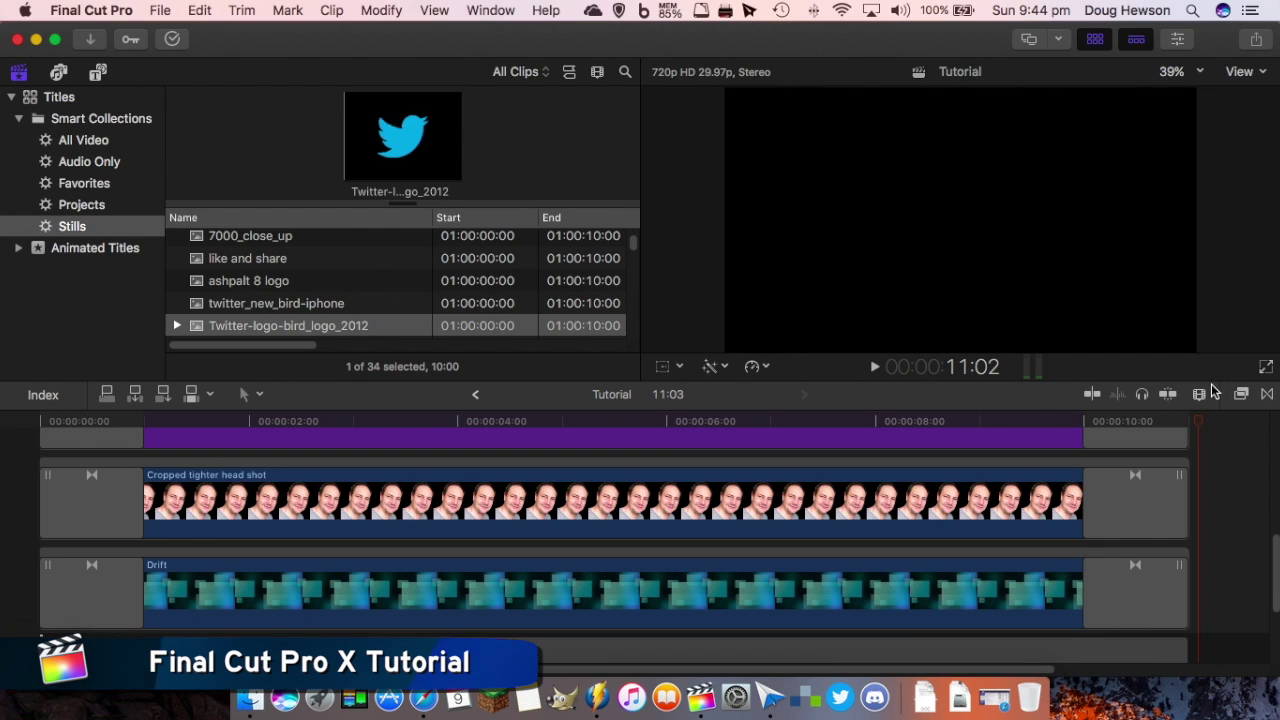
left_click(377, 427)
left_click_drag(377, 427, 5, 390)
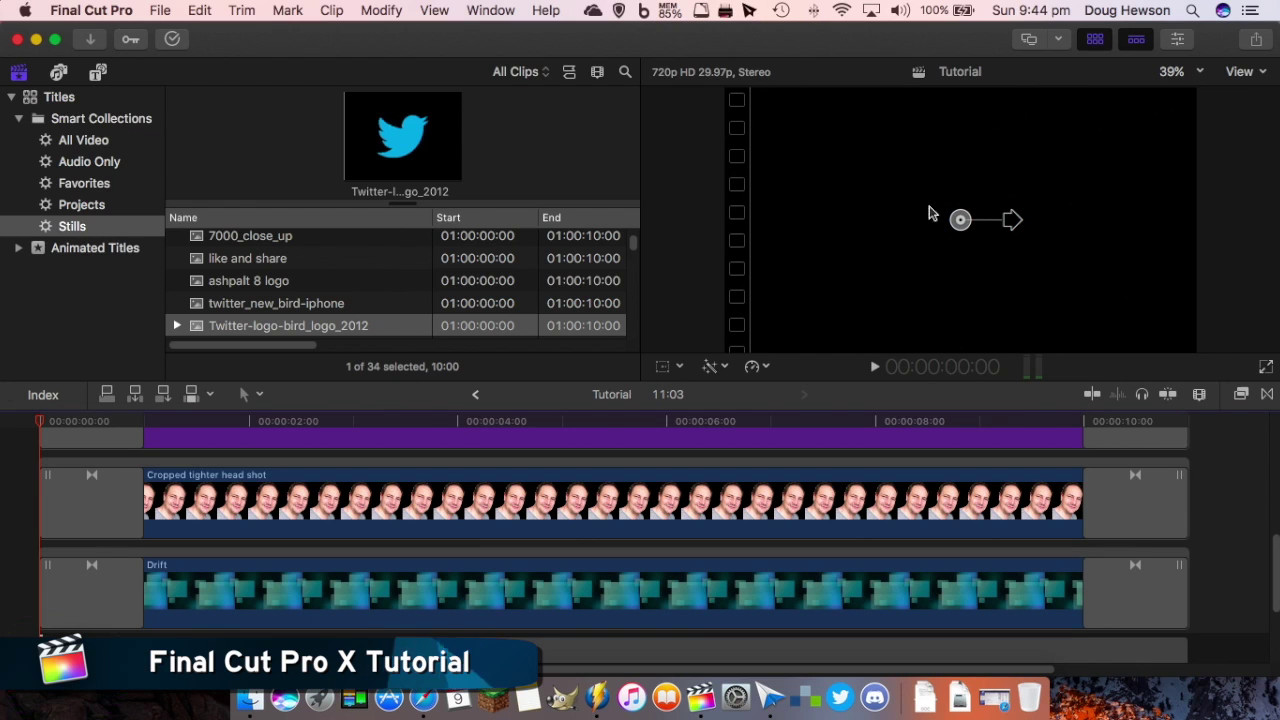
left_click(1265, 369)
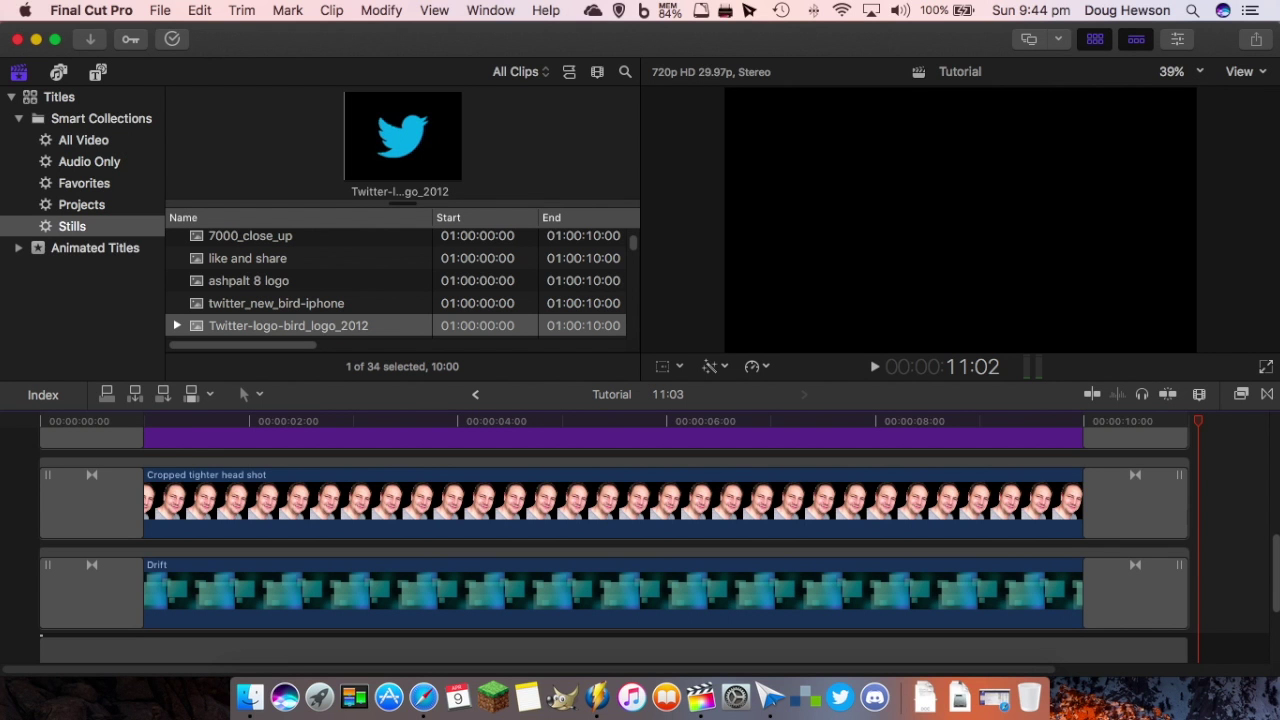
scroll(825, 620, "up", 5)
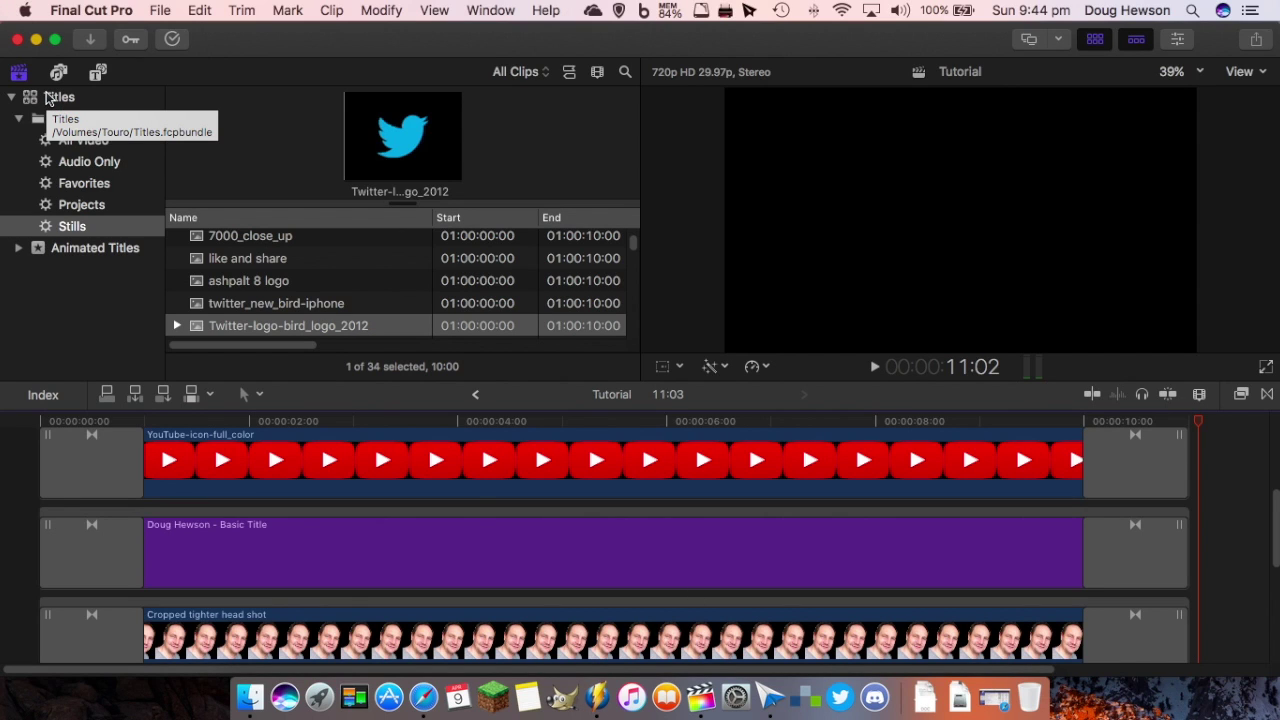
Add the Title Output share destination with its video codec set to Apple ProRes 4444.
left_click(160, 10)
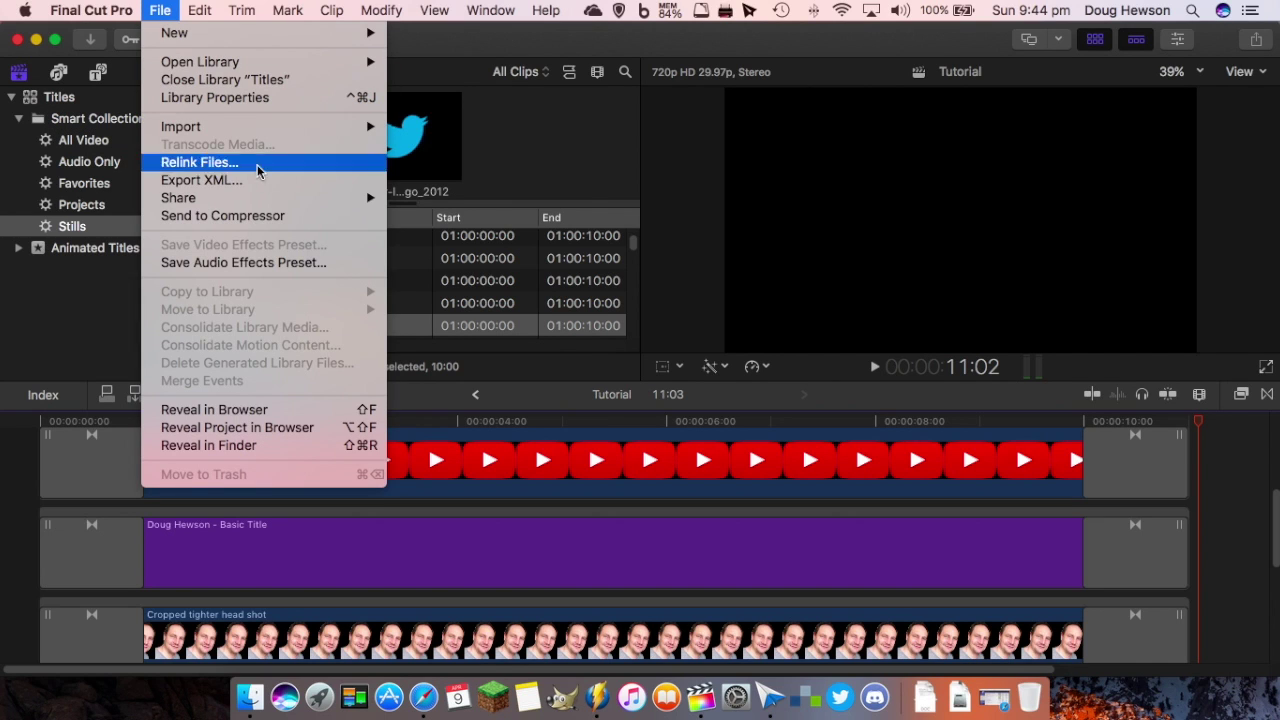
mouse_move(263, 202)
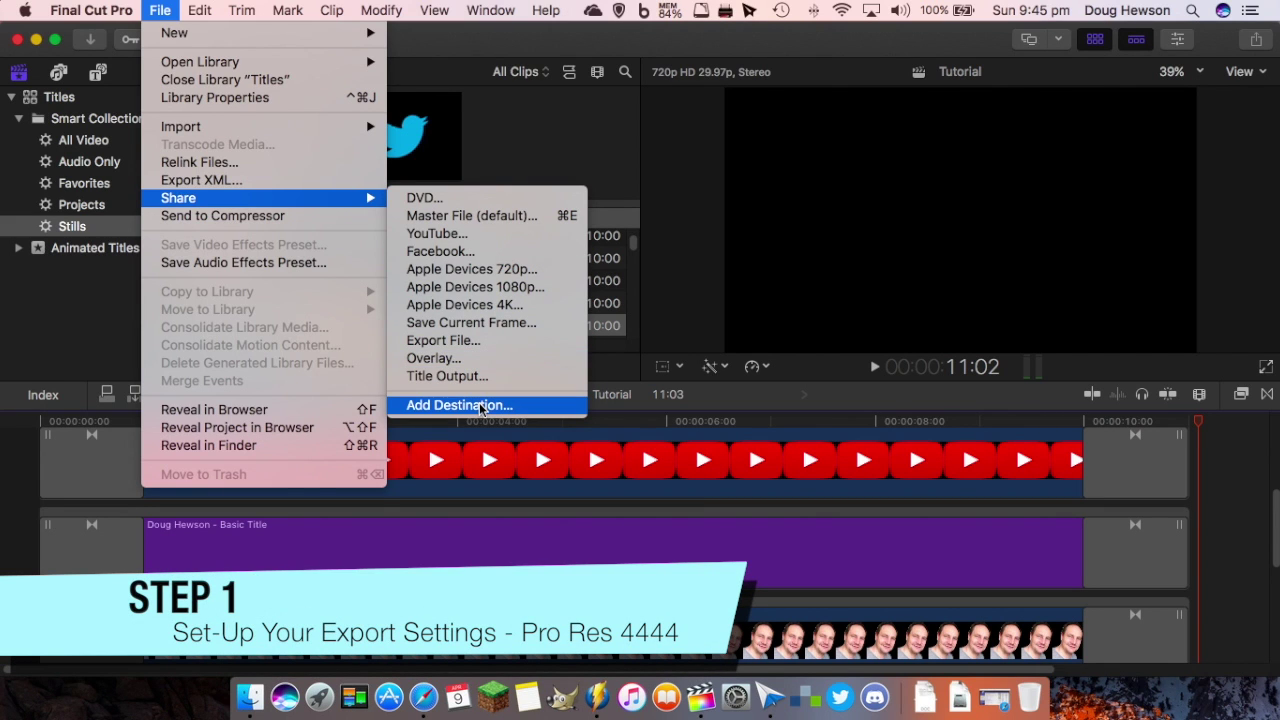
left_click(480, 406)
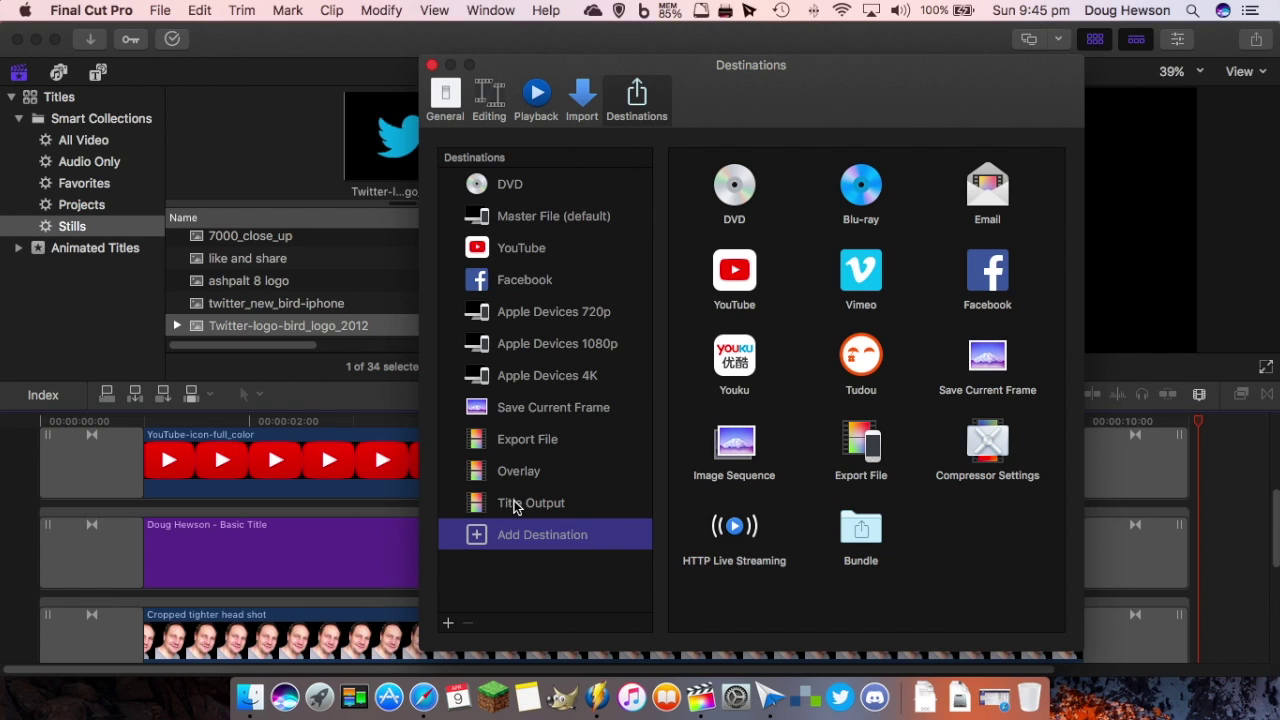
left_click(513, 508)
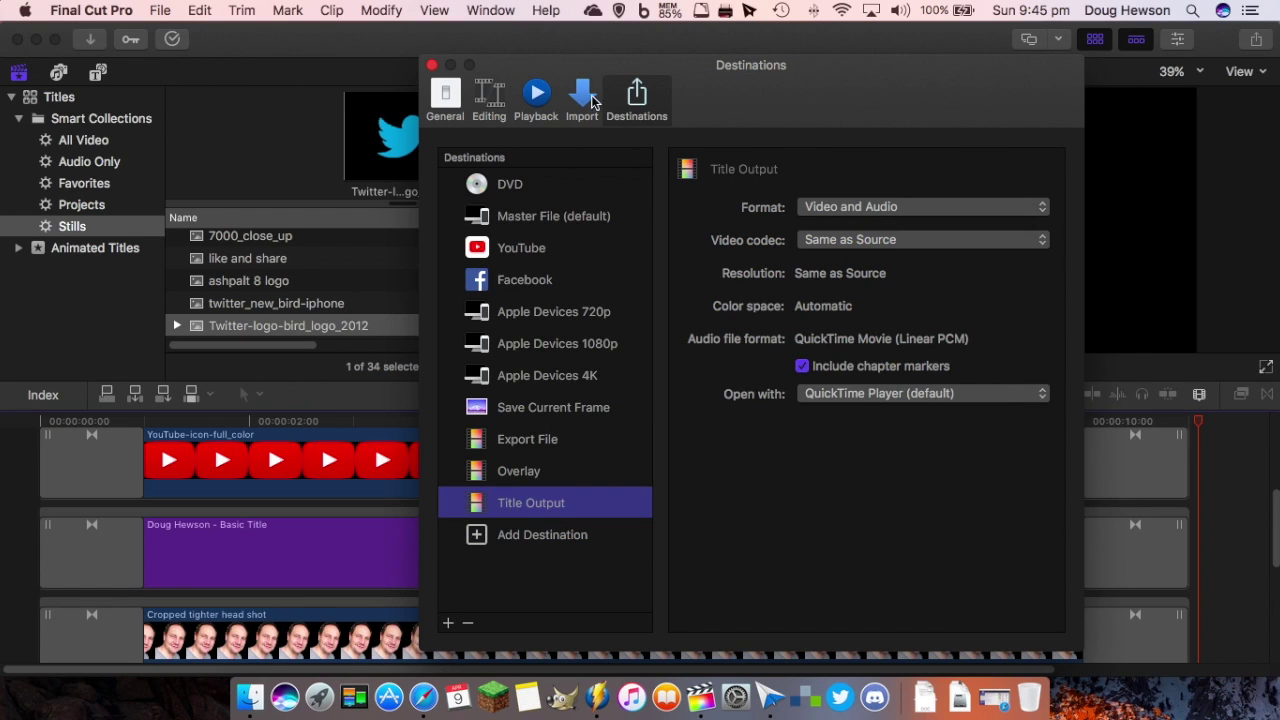
left_click(1039, 241)
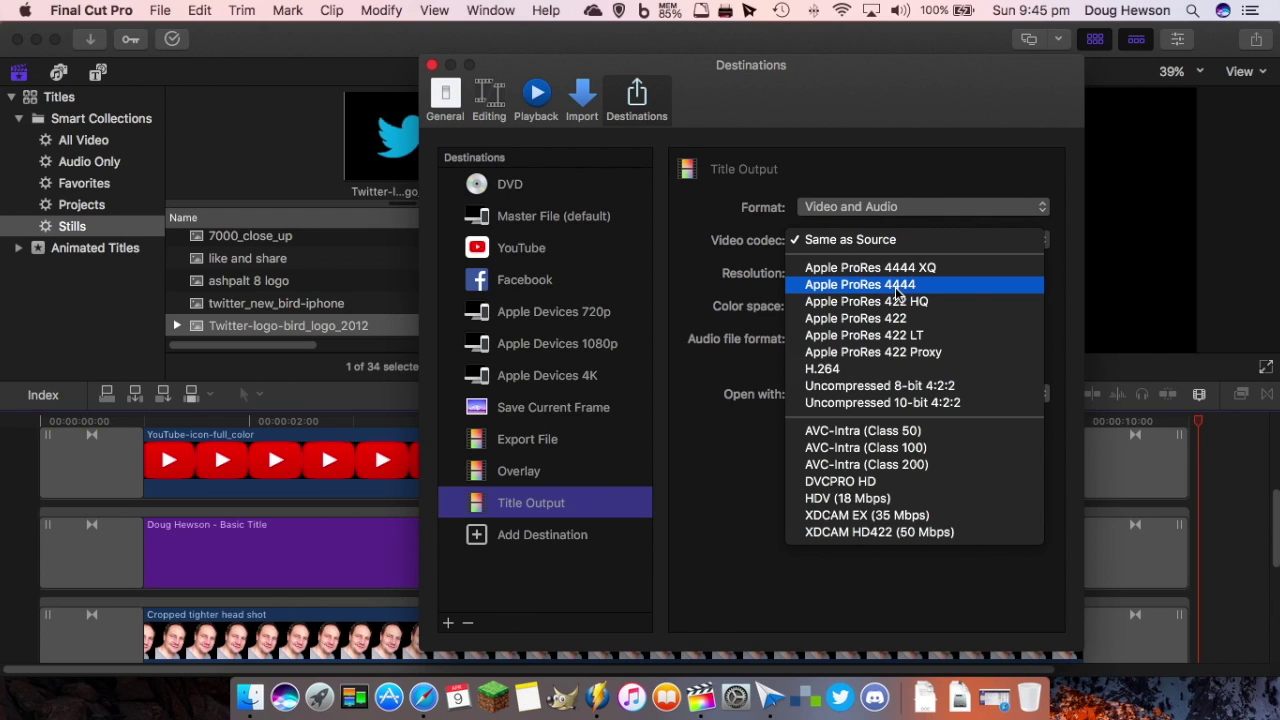
left_click(897, 287)
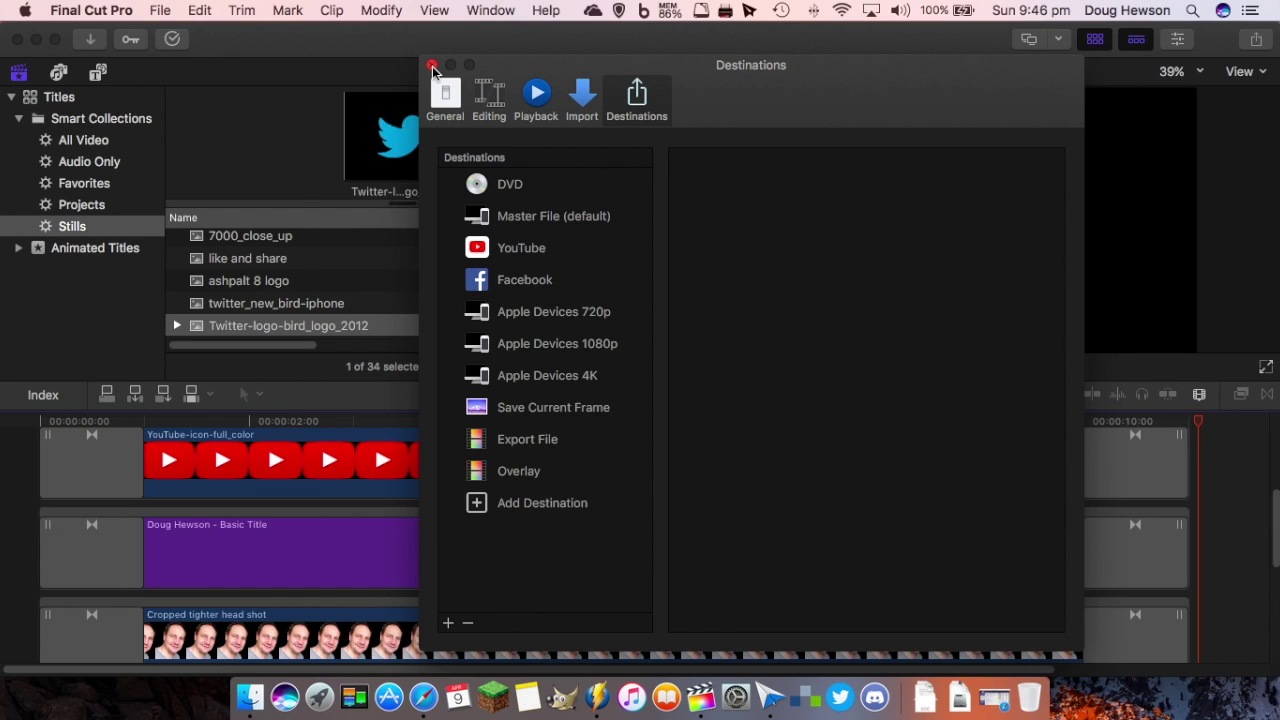
left_click(431, 65)
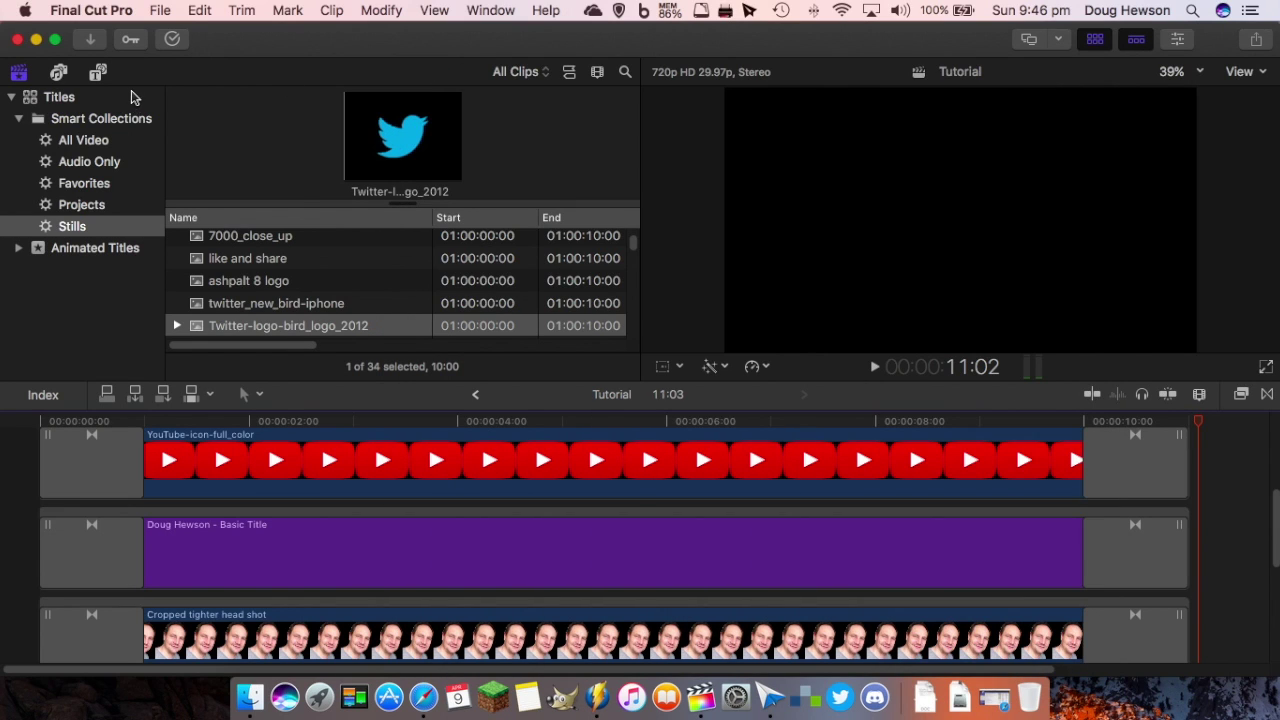
Create the project 'Tutorial Overlay' with 720p HD format and Apple ProRes 4444 rendering.
left_click(165, 12)
mouse_move(230, 33)
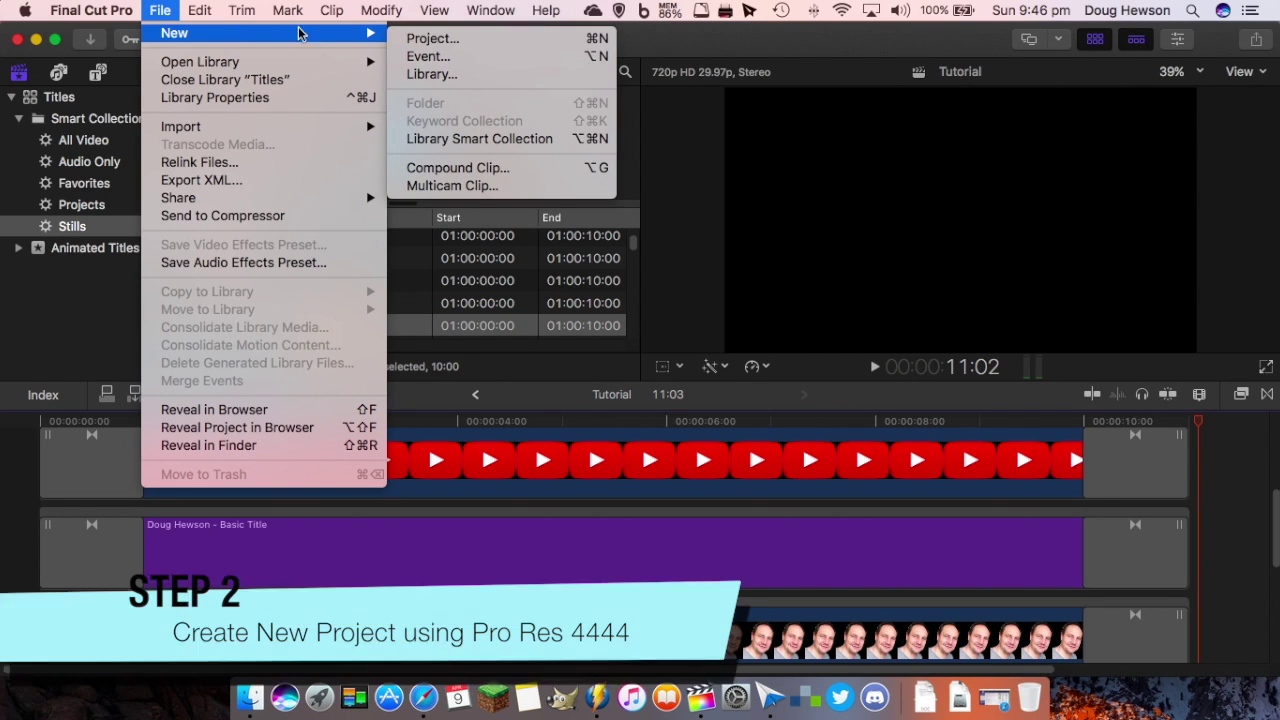
left_click(458, 38)
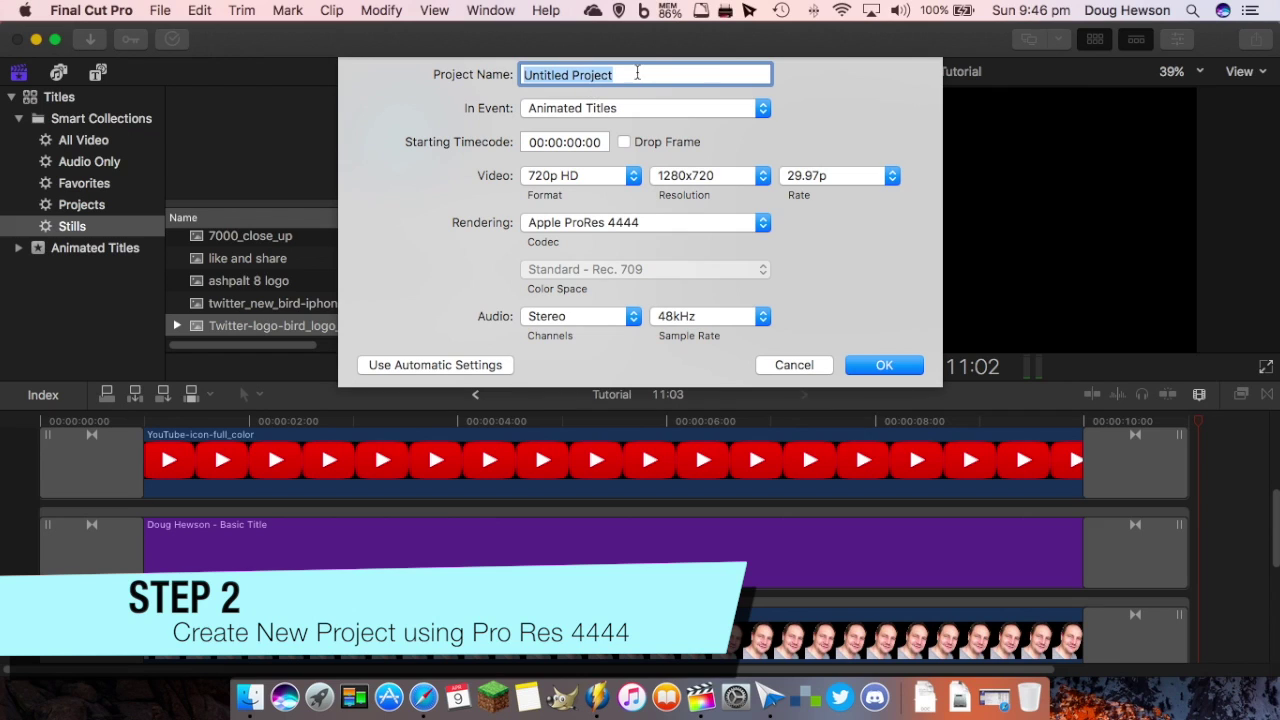
type("Tutorial Overlay")
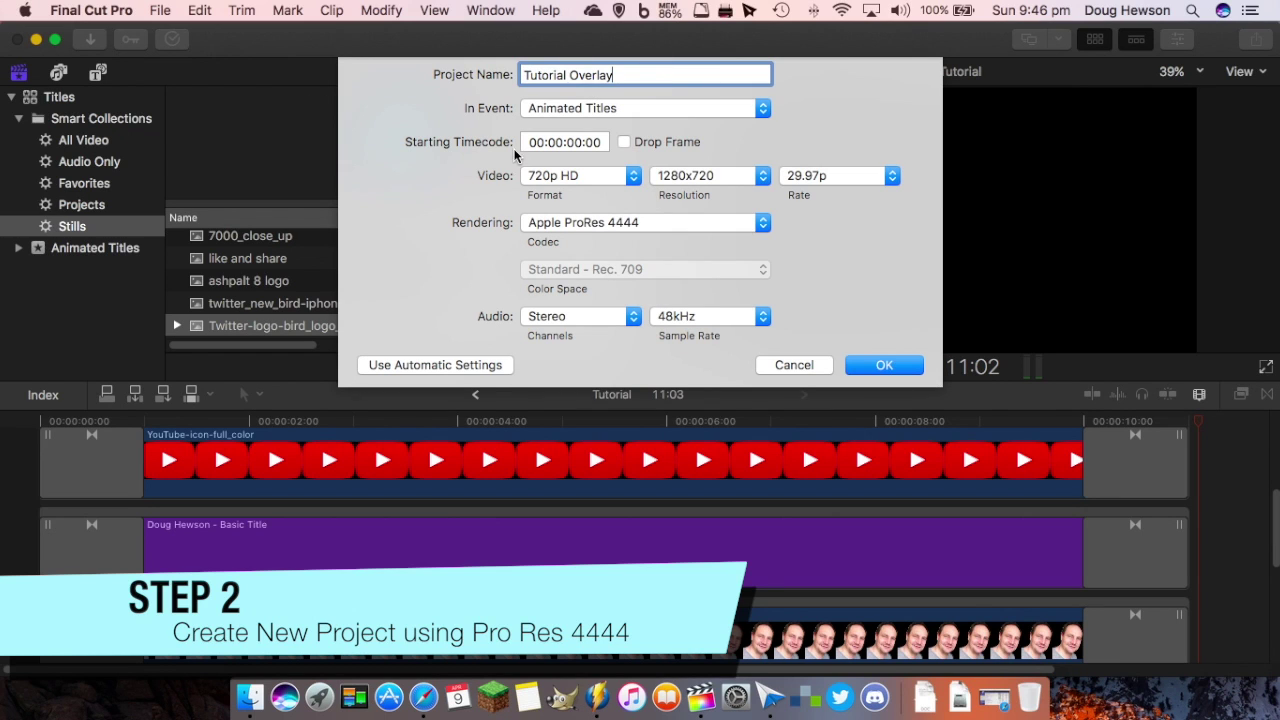
left_click(638, 177)
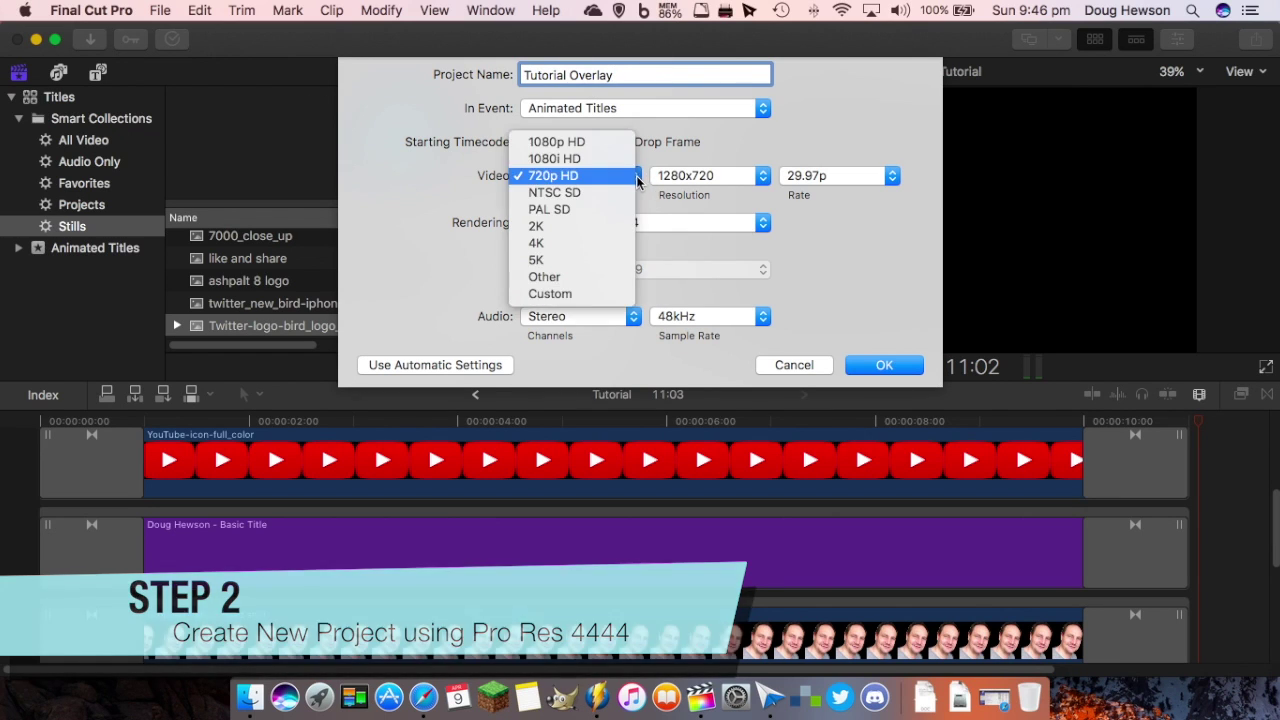
left_click(591, 176)
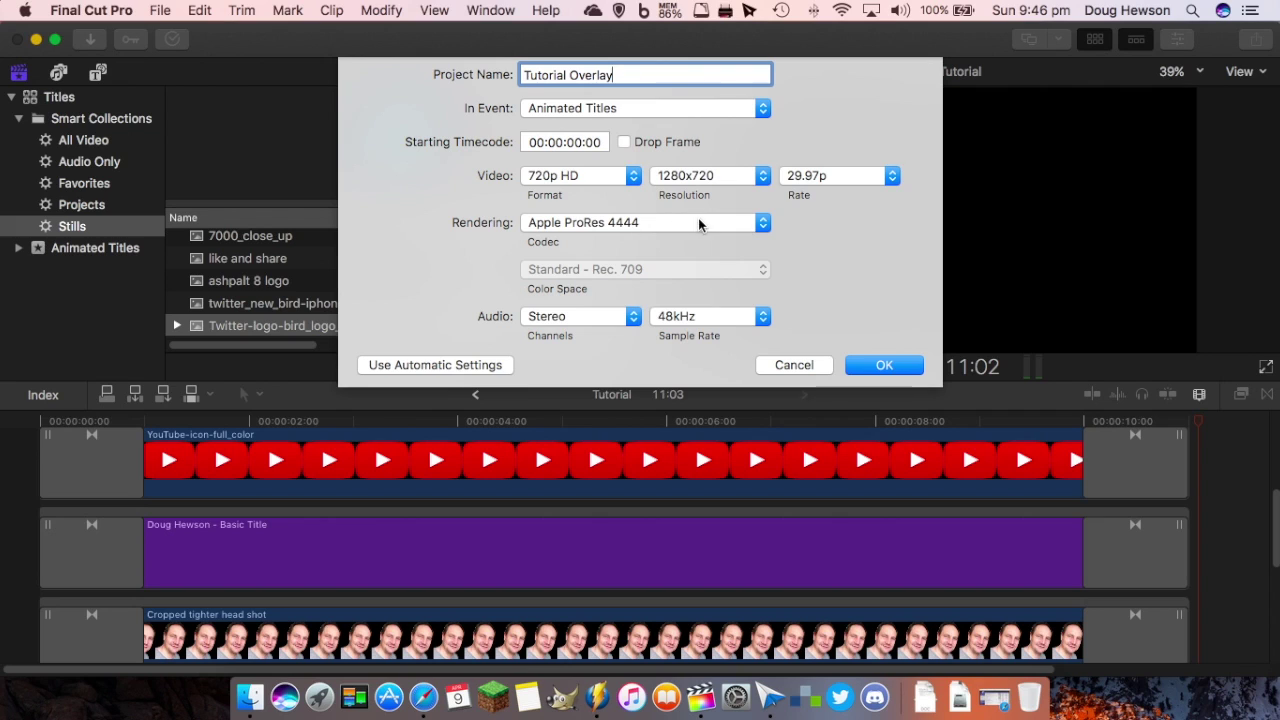
left_click(891, 367)
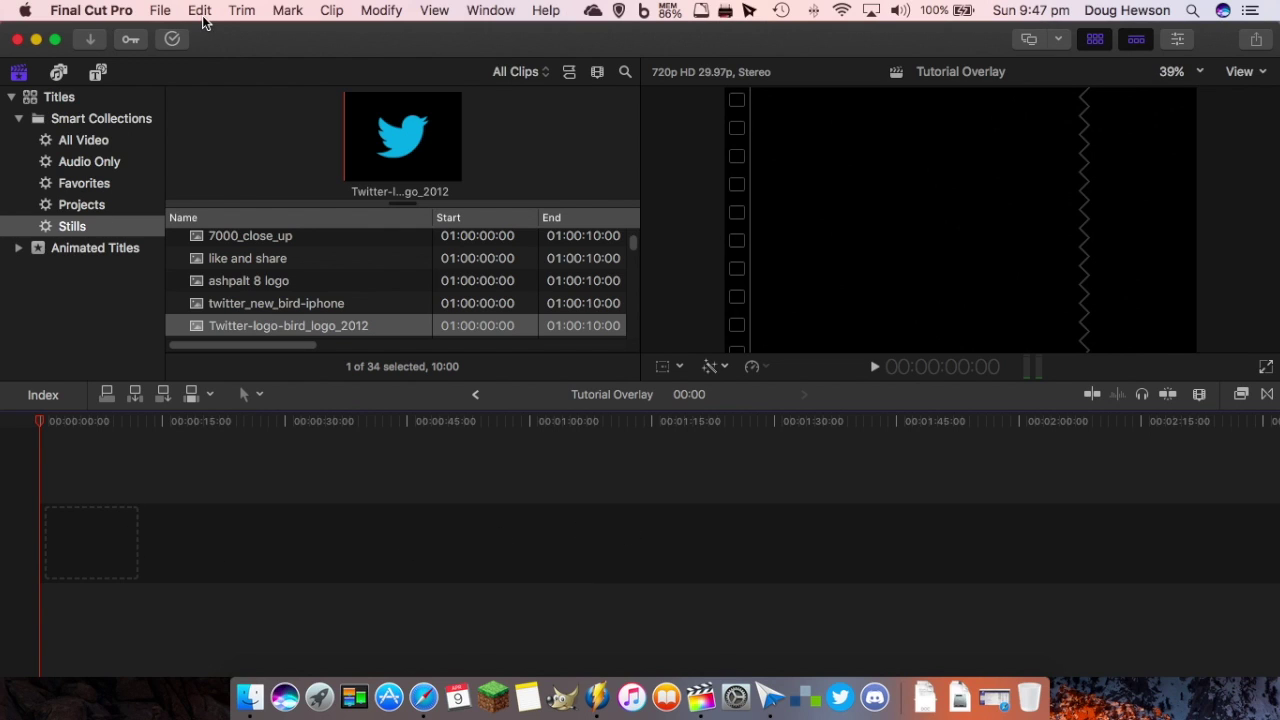
Insert a gap generator into the empty Tutorial Overlay timeline.
left_click(173, 12)
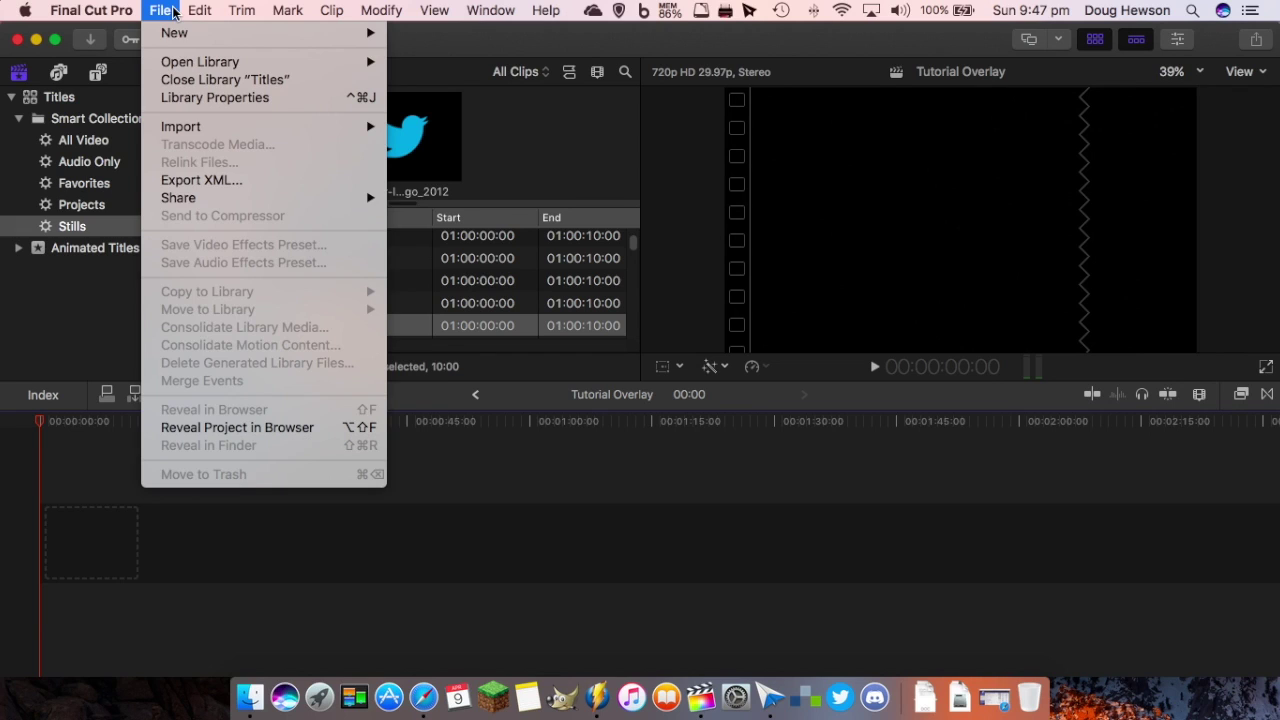
mouse_move(185, 10)
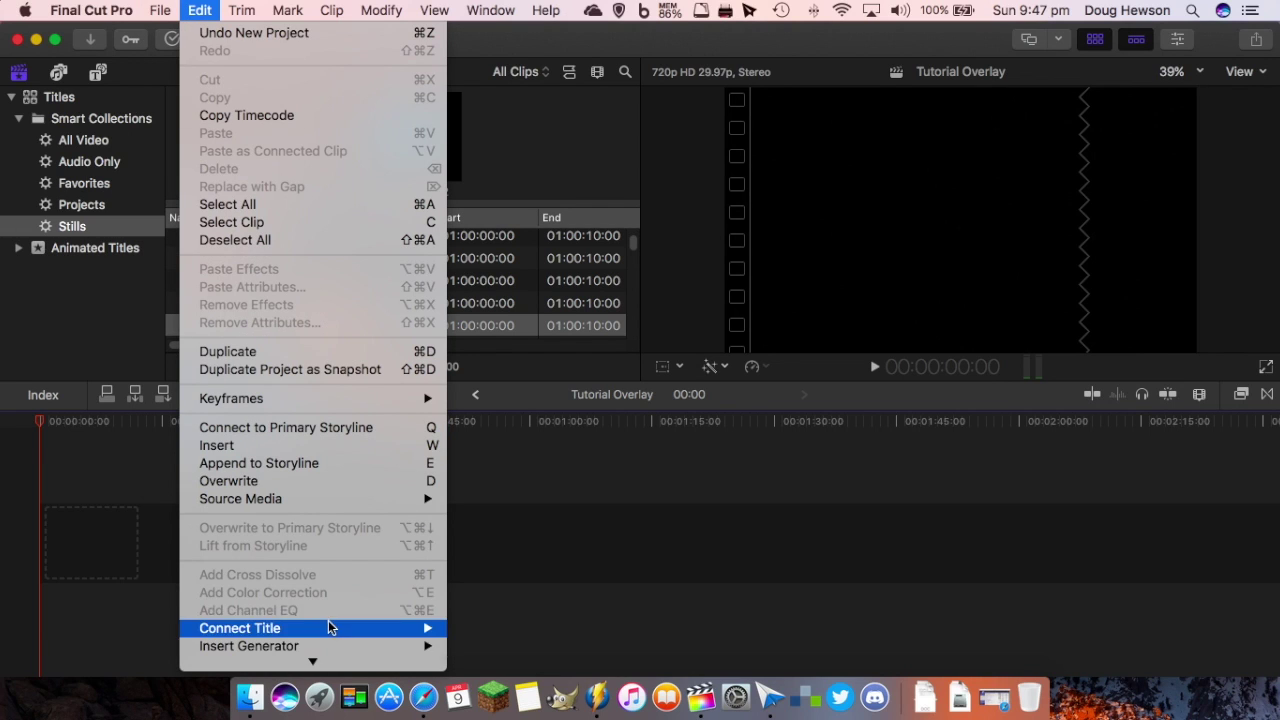
mouse_move(330, 648)
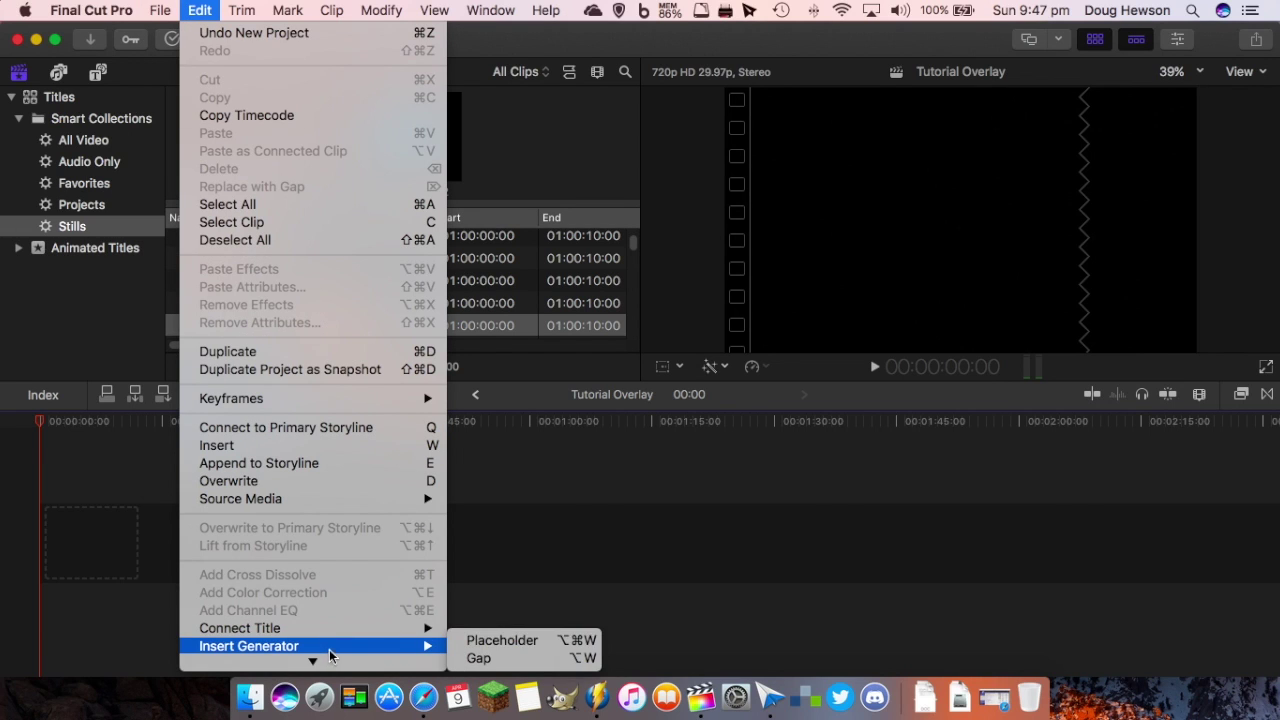
left_click(480, 662)
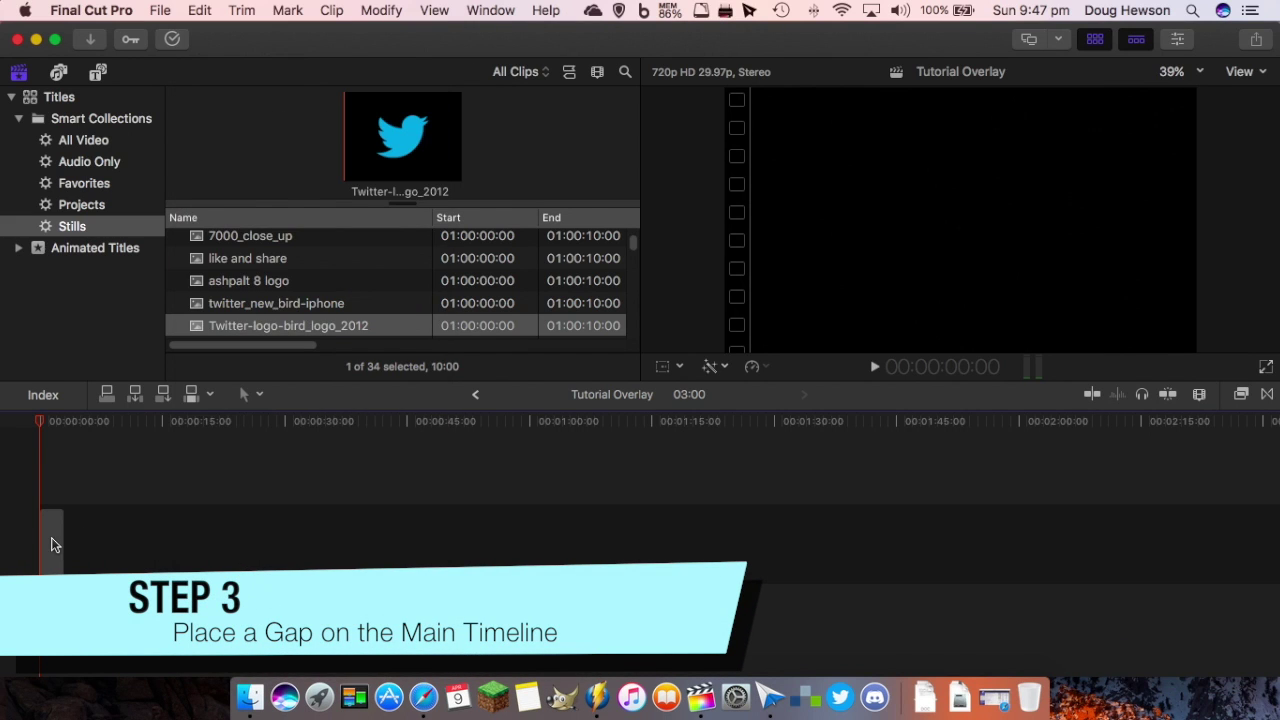
Change the gap clip's duration to 11 seconds (1100) and zoom in on it.
right_click(52, 545)
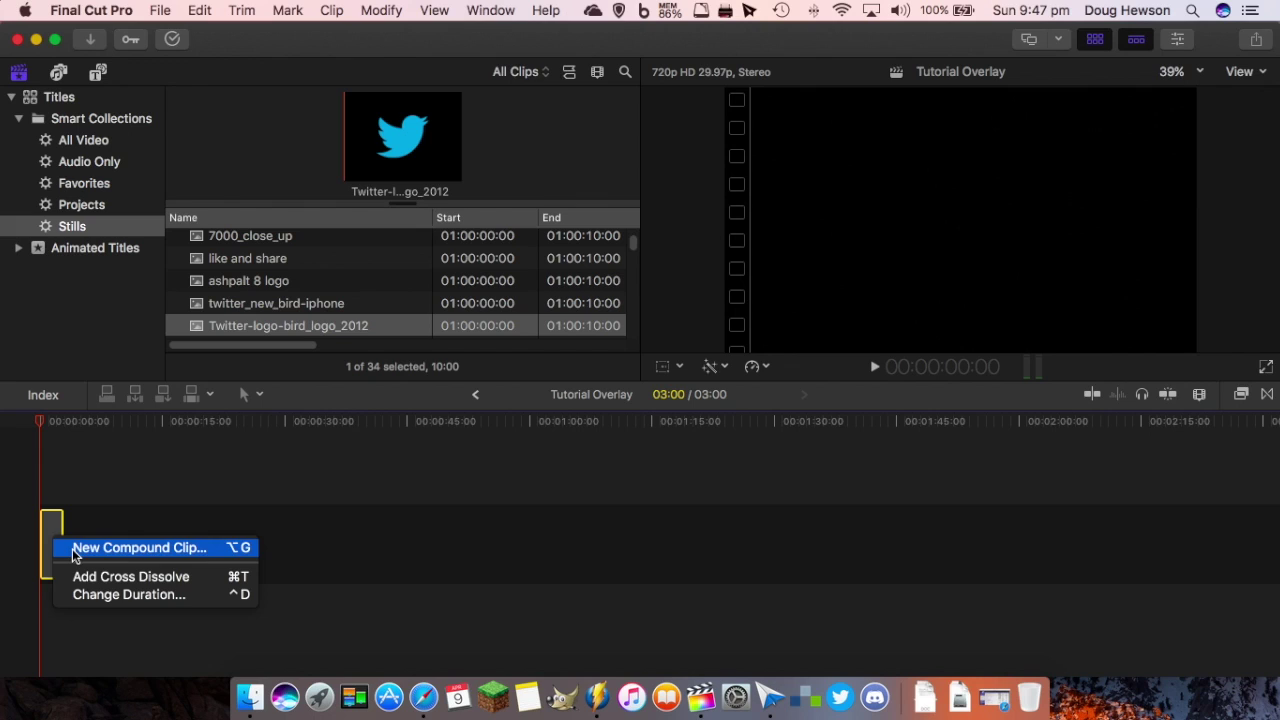
left_click(148, 596)
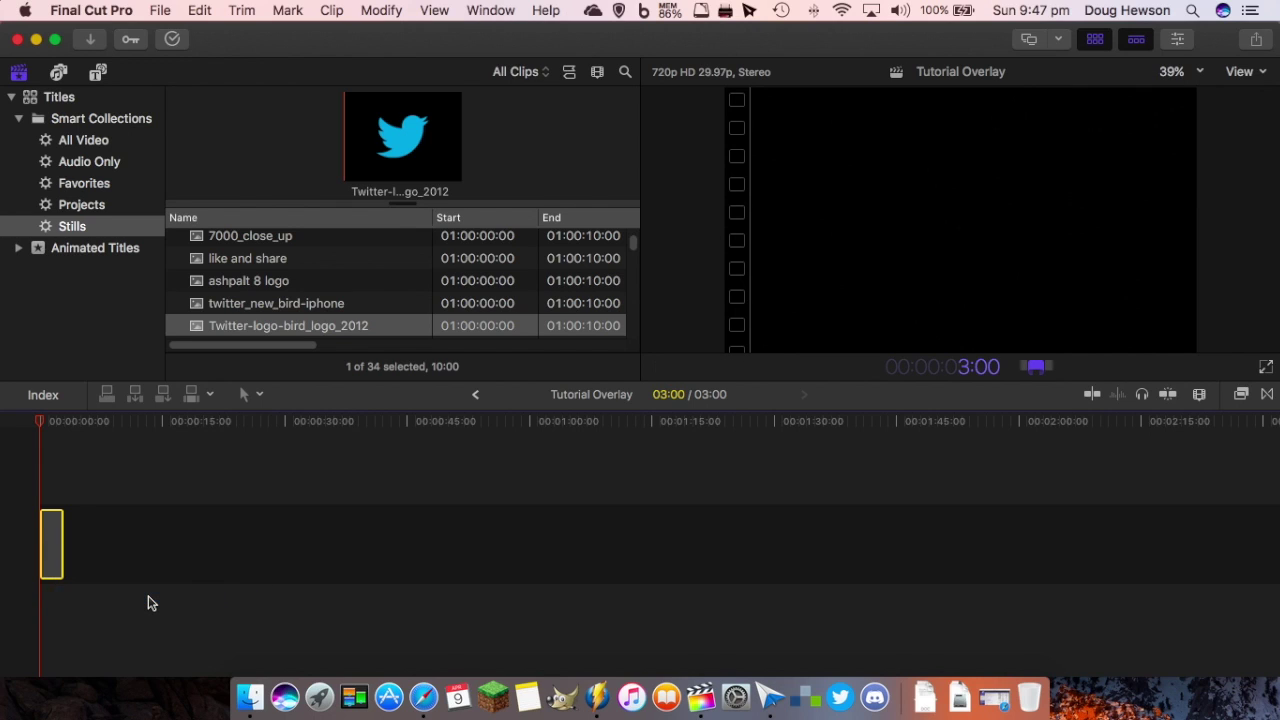
type("1100")
key("Return")
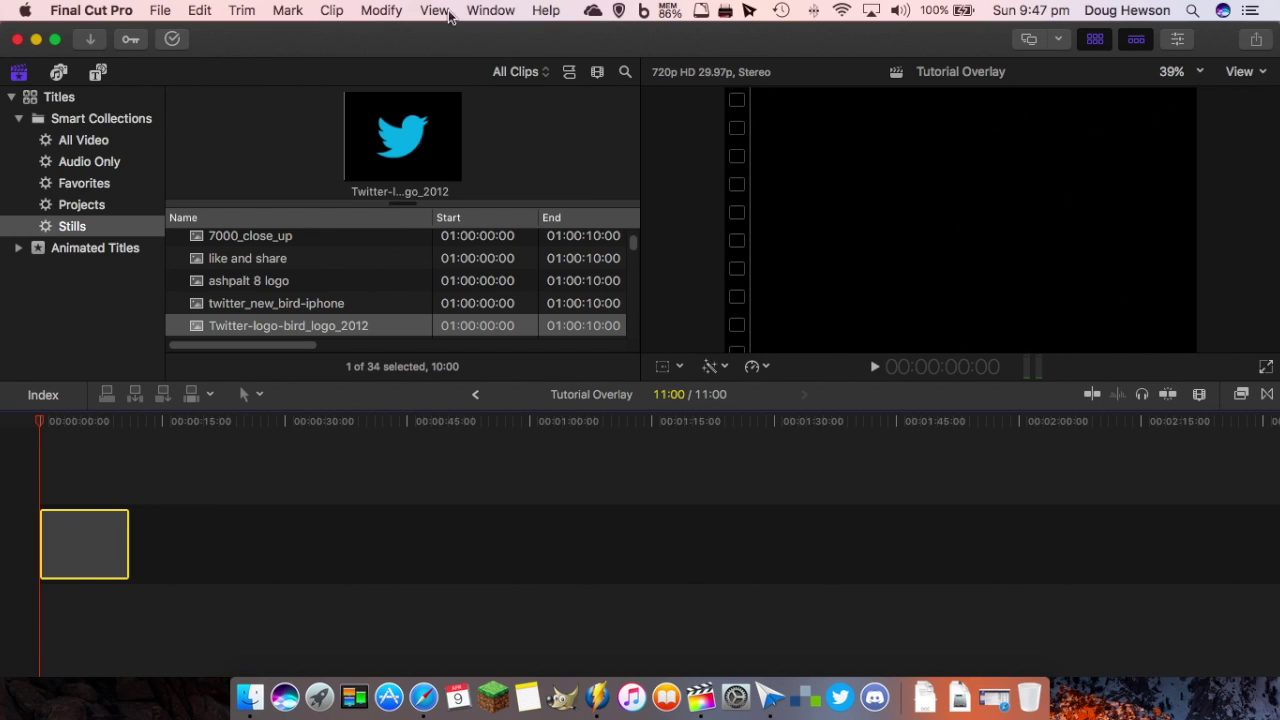
left_click(433, 11)
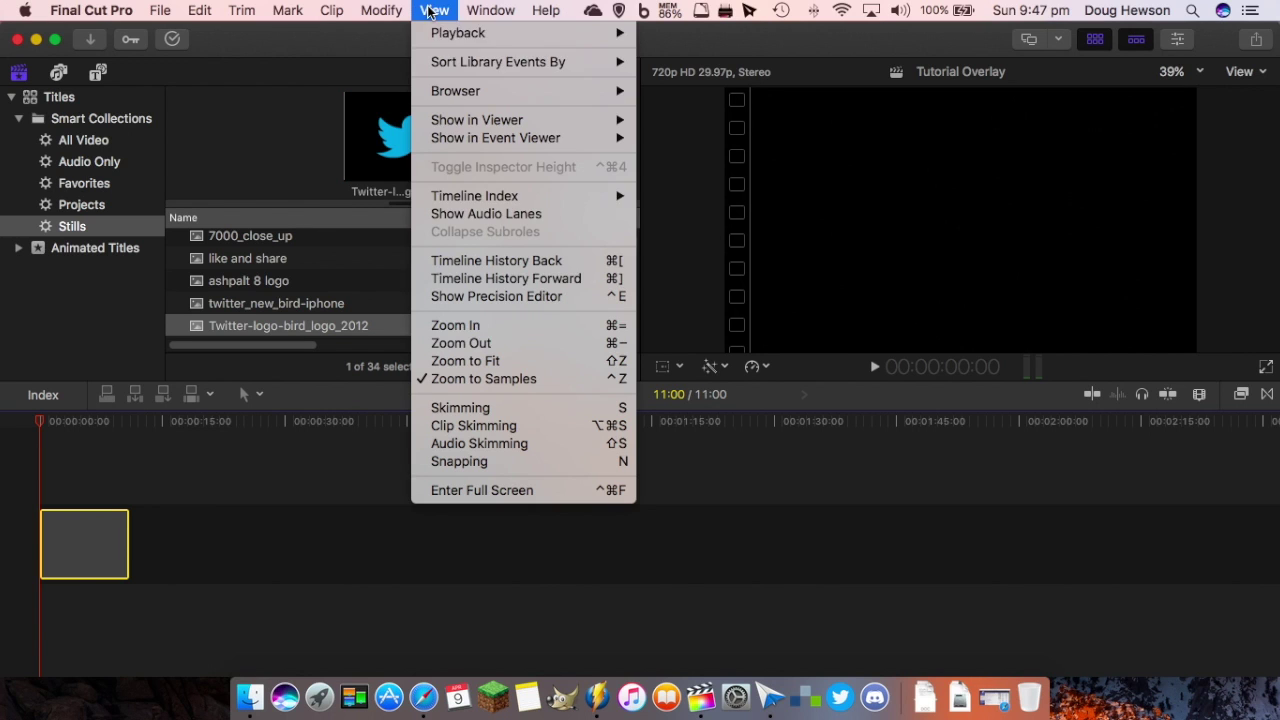
left_click(503, 334)
left_click(433, 11)
left_click(477, 333)
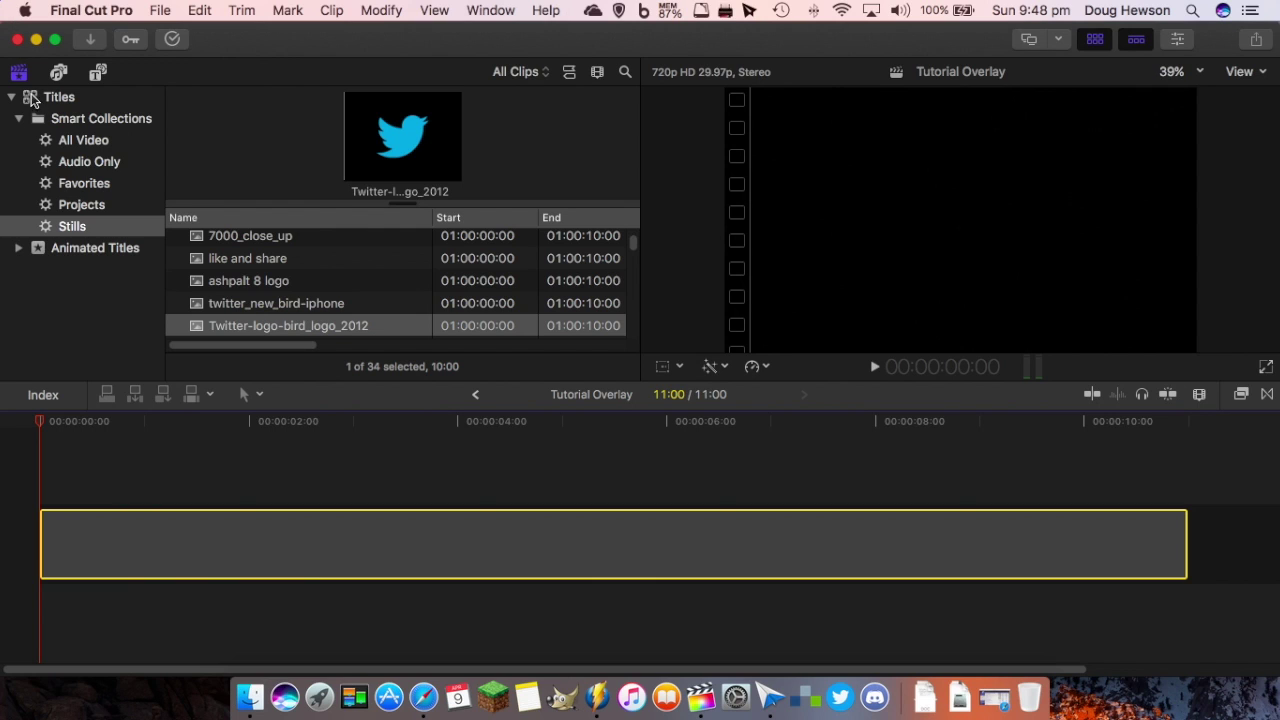
Find the Drift generator under Backgrounds and drag it to the start of the timeline.
left_click(100, 74)
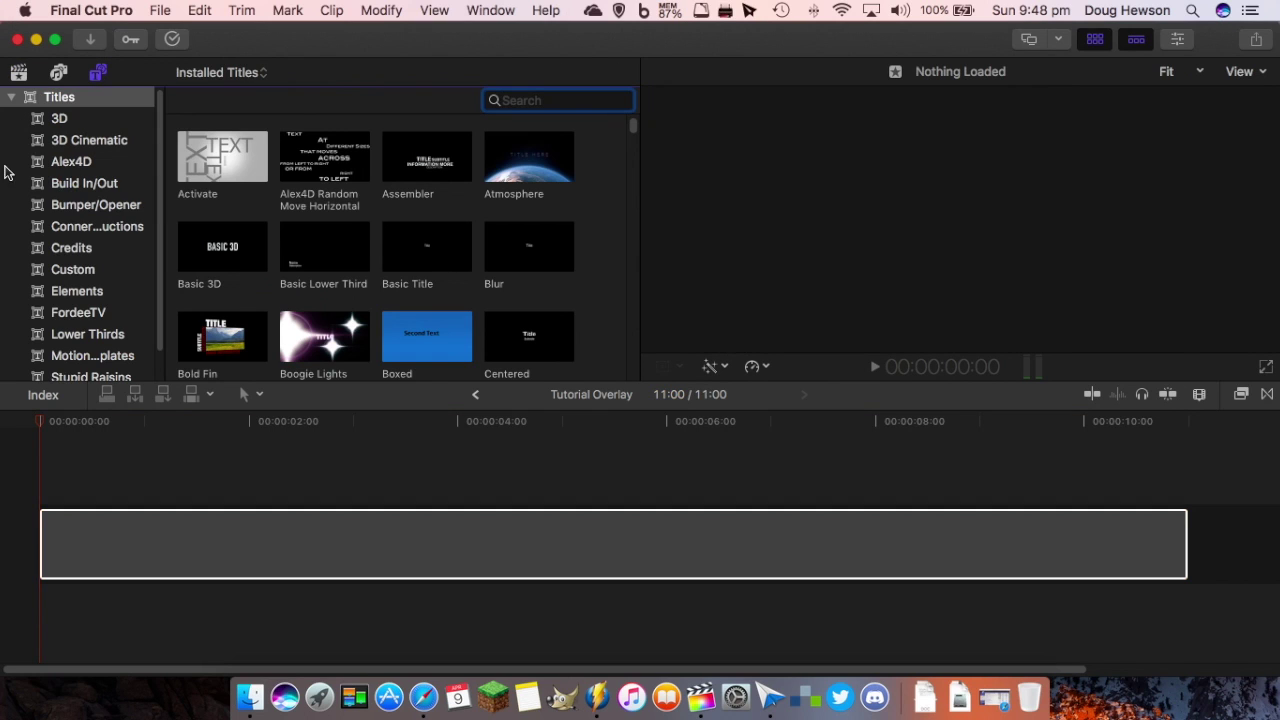
left_click(9, 98)
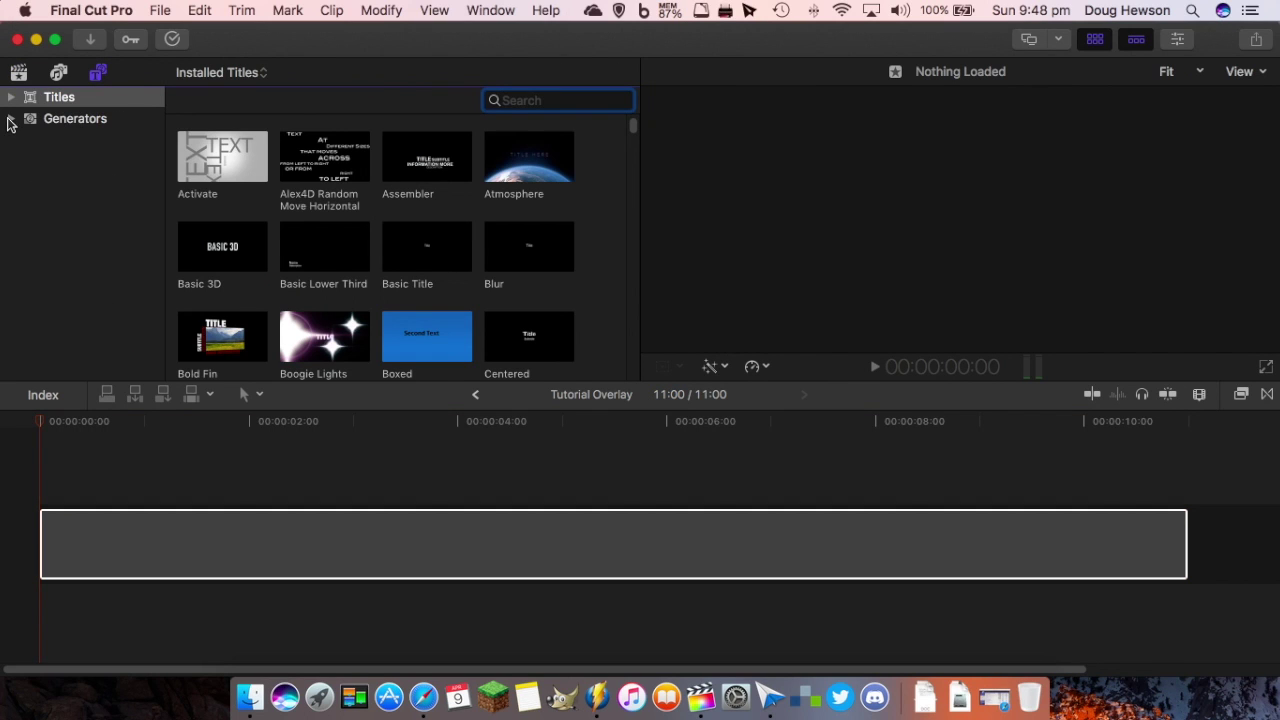
left_click(9, 119)
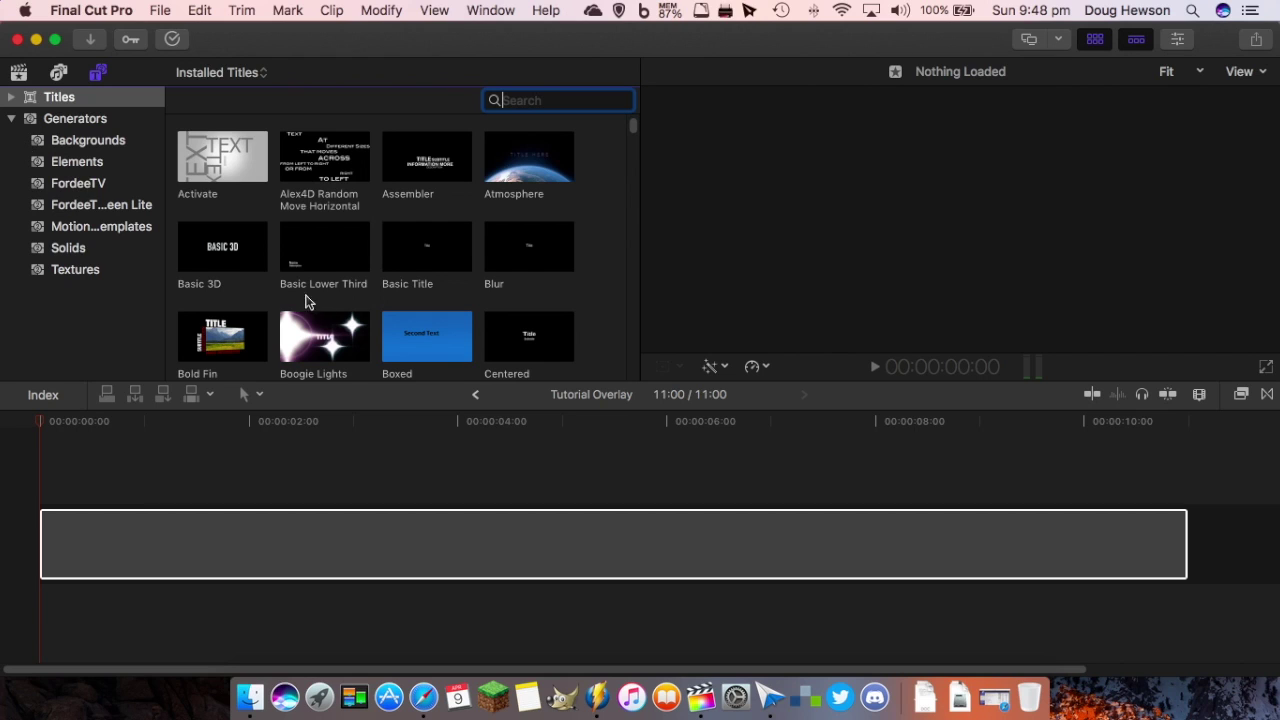
left_click(90, 141)
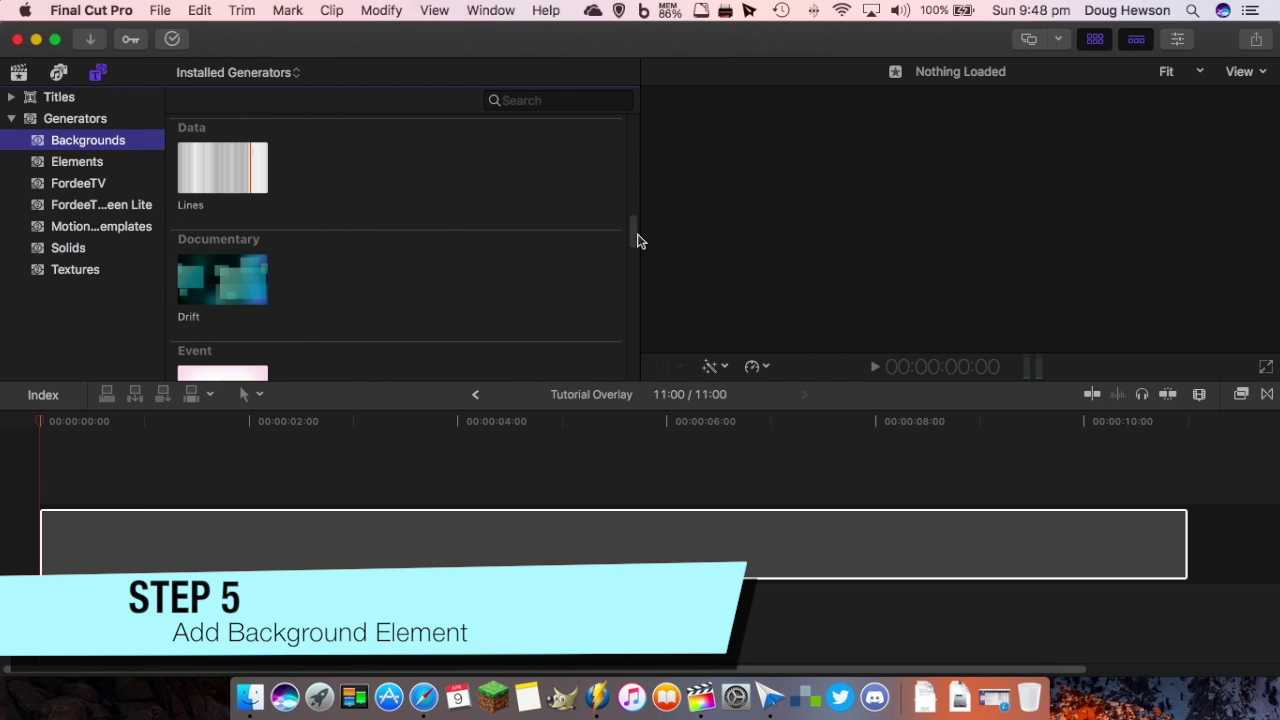
left_click_drag(634, 238, 643, 349)
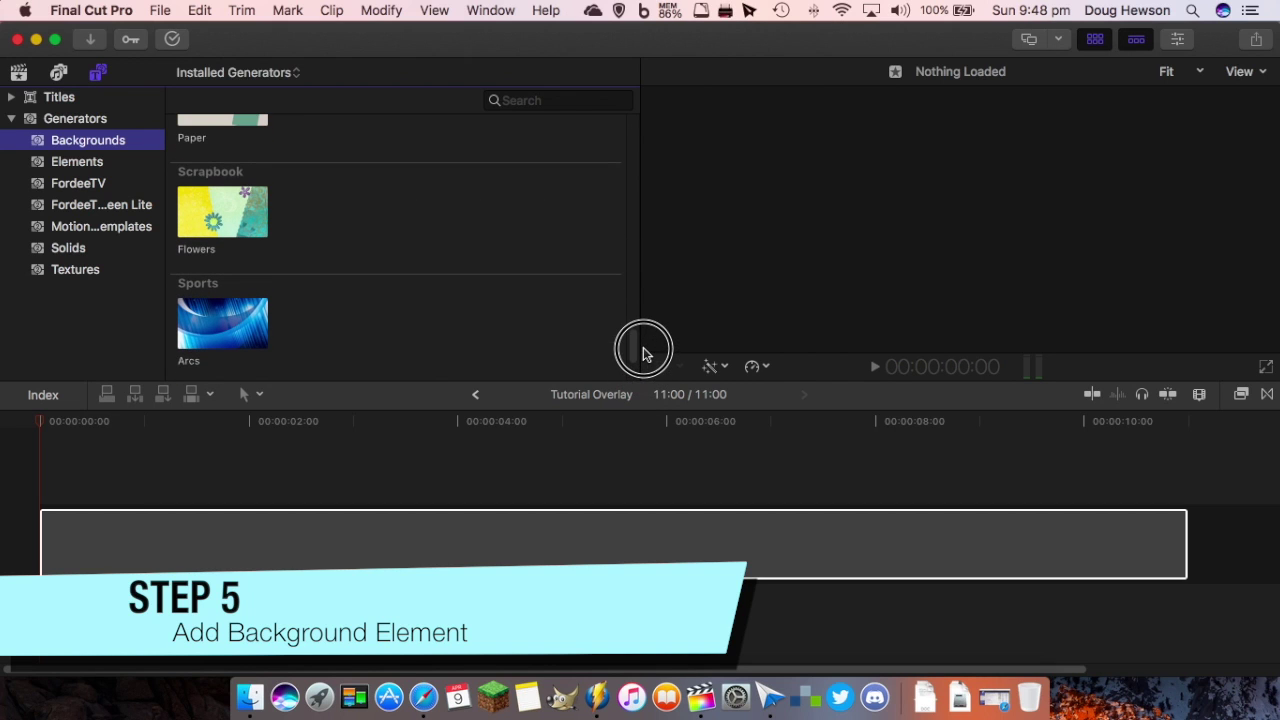
left_click(220, 320)
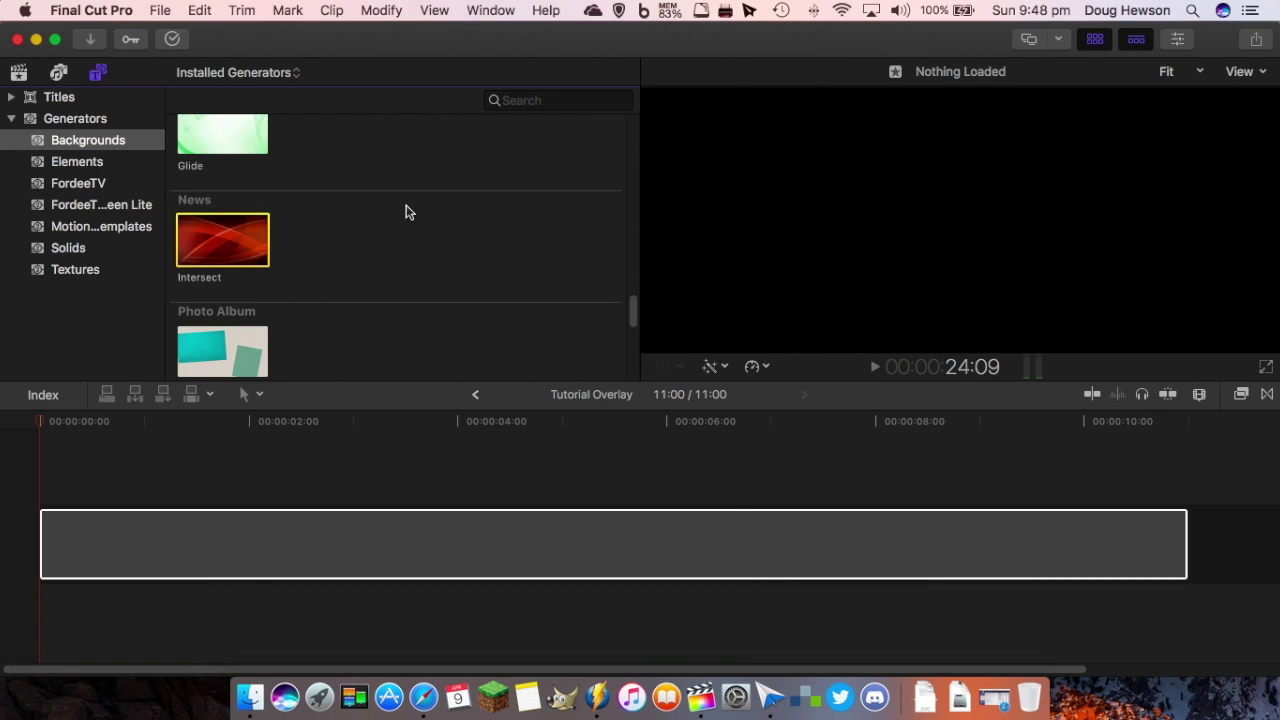
scroll(405, 211, "up", 2)
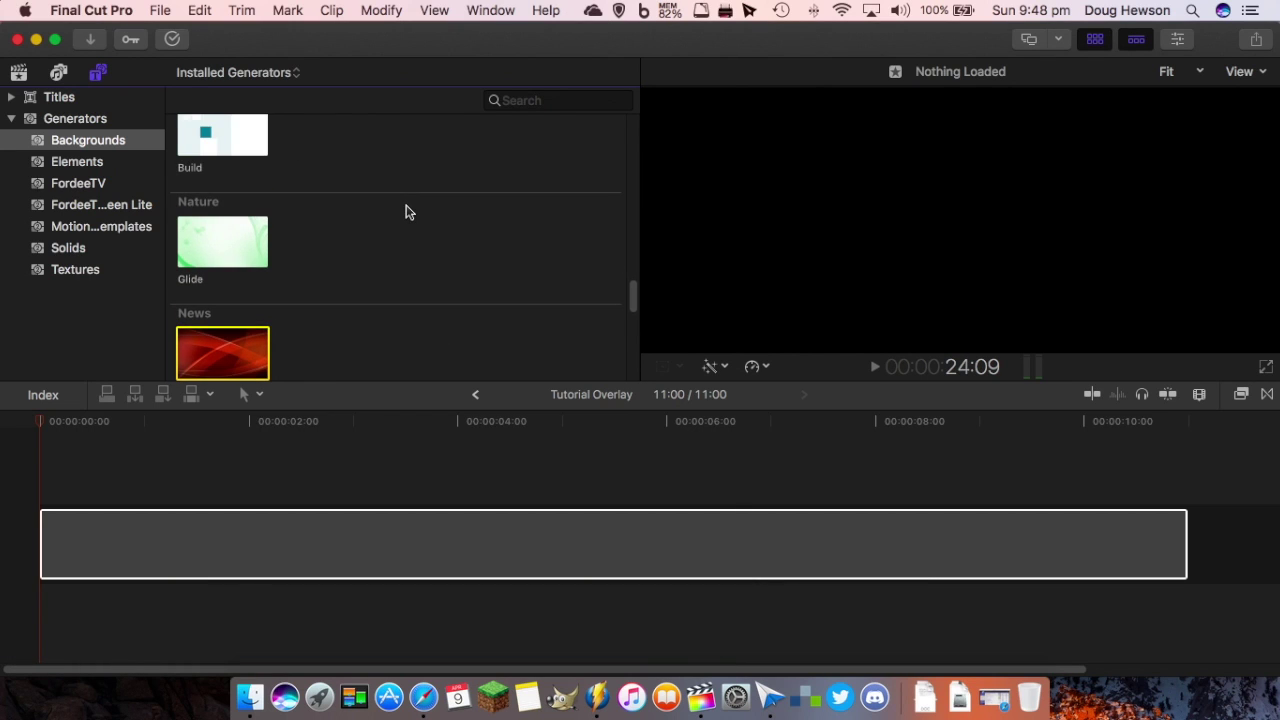
scroll(405, 211, "up", 5)
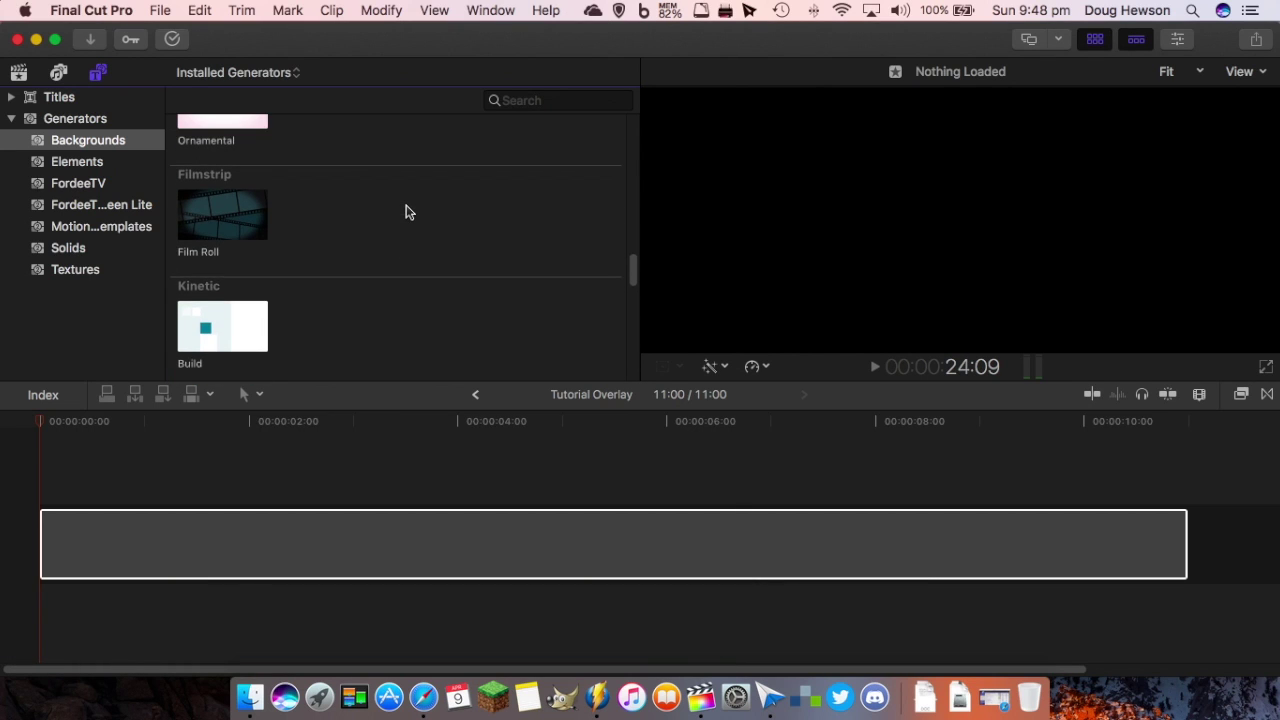
scroll(405, 211, "up", 5)
left_click(243, 204)
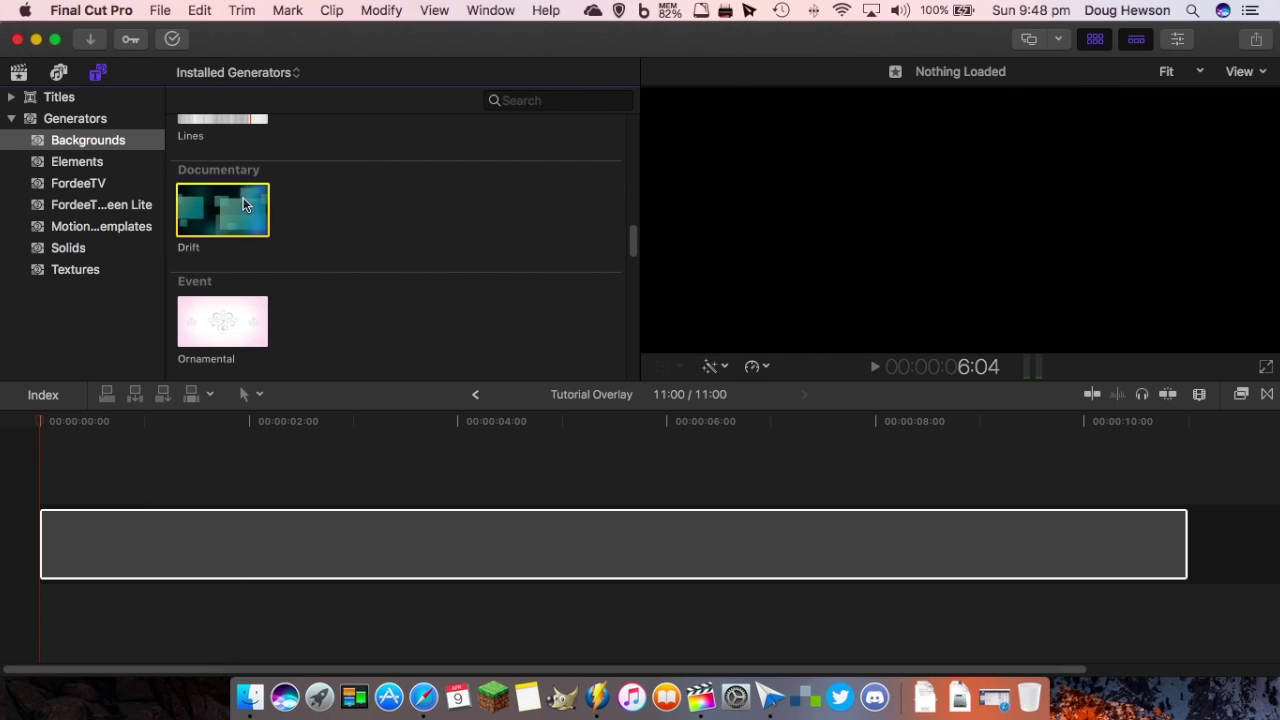
left_click_drag(236, 197, 32, 460)
Shorten the Drift clip to 11 seconds (1100) and scrub to about 3 seconds.
right_click(237, 470)
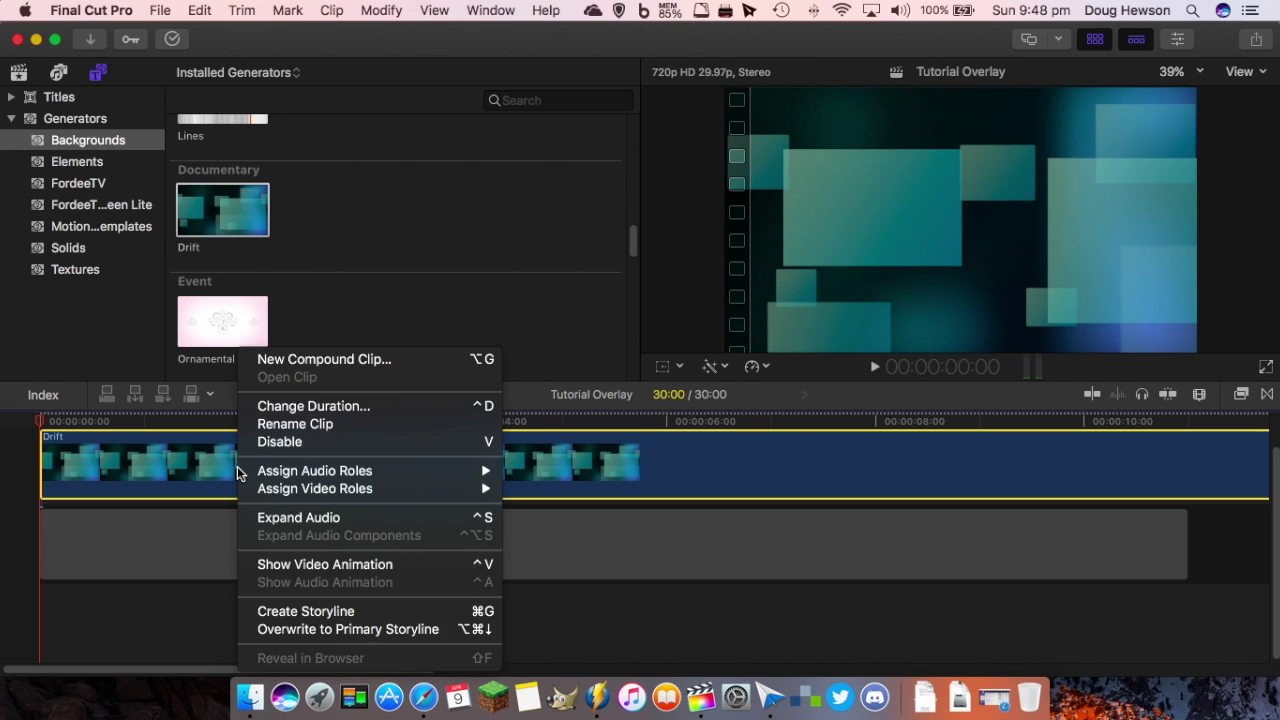
left_click(315, 405)
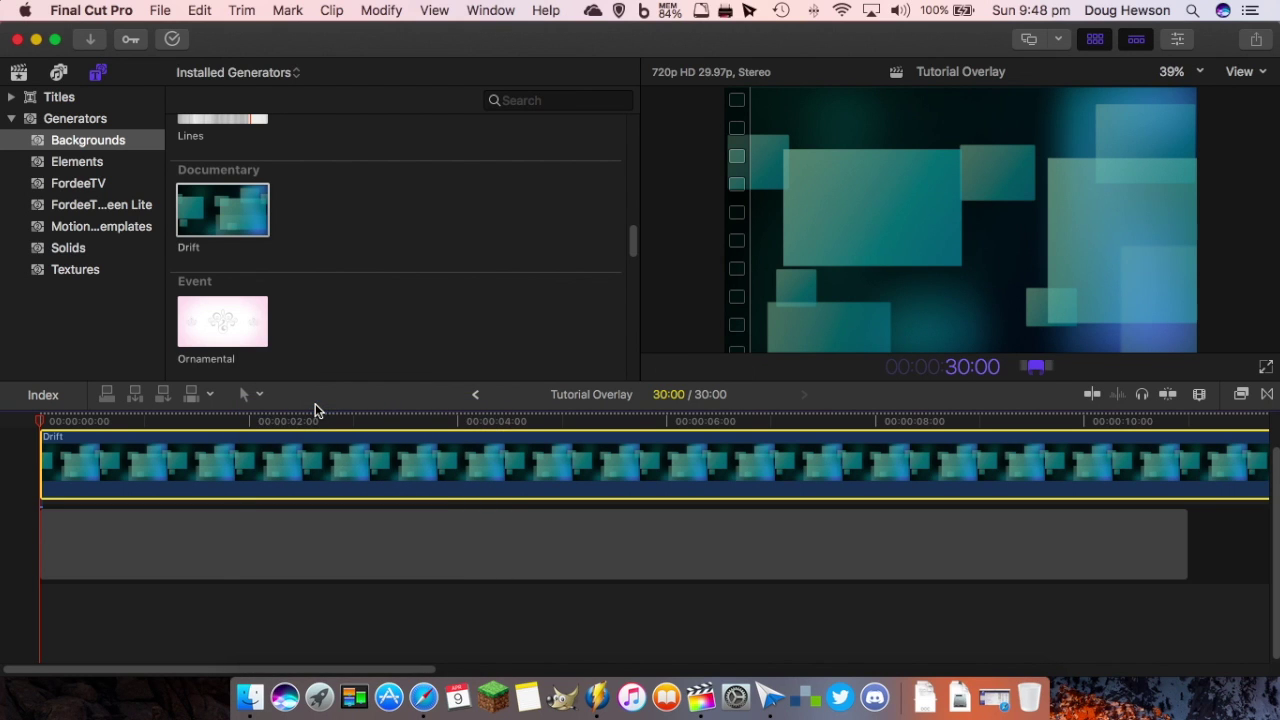
type("1100")
key("Return")
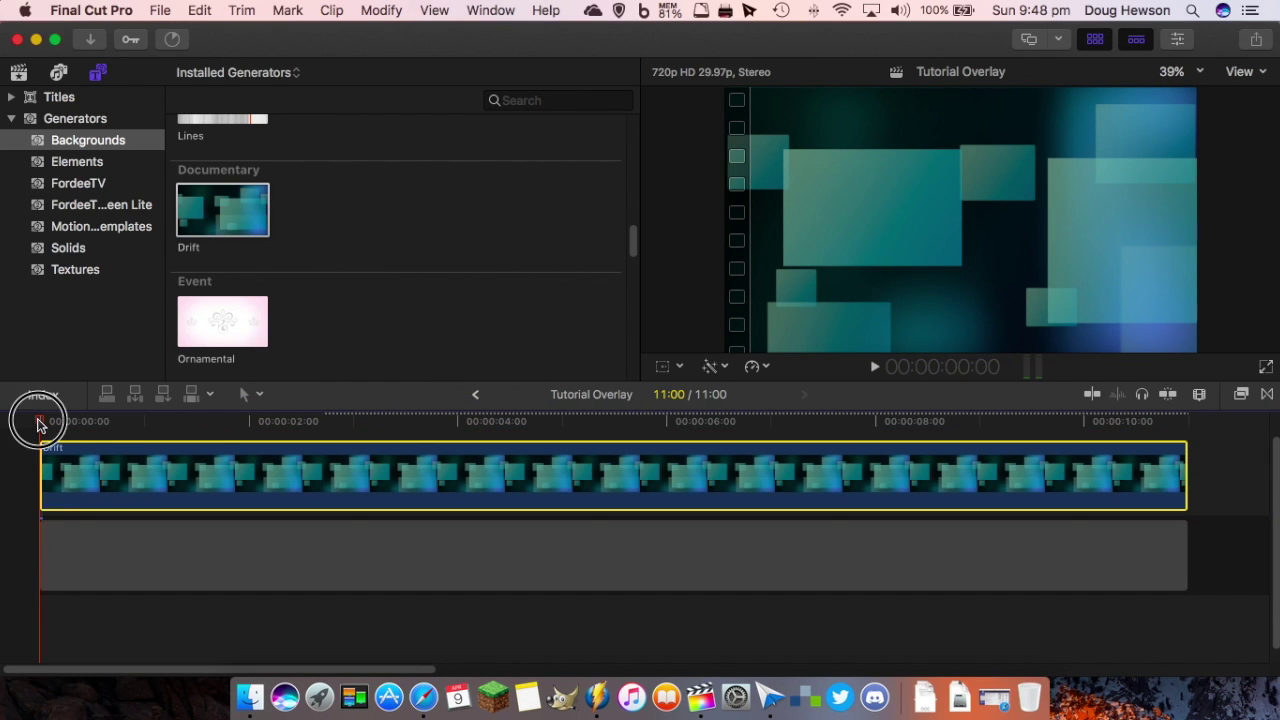
left_click_drag(37, 418, 17, 449)
left_click(434, 422)
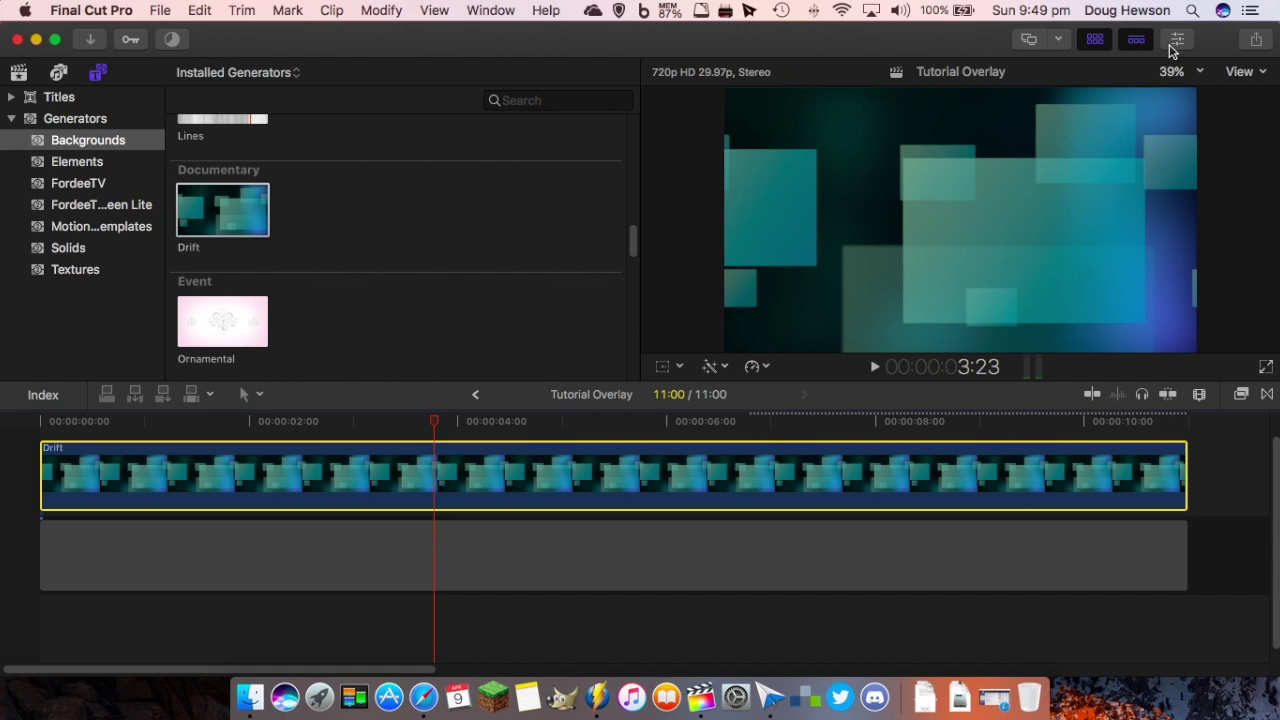
In the Generator inspector, set Drift's Color Theme to Blue and Shape to Rounded Rectangle.
key("super+4")
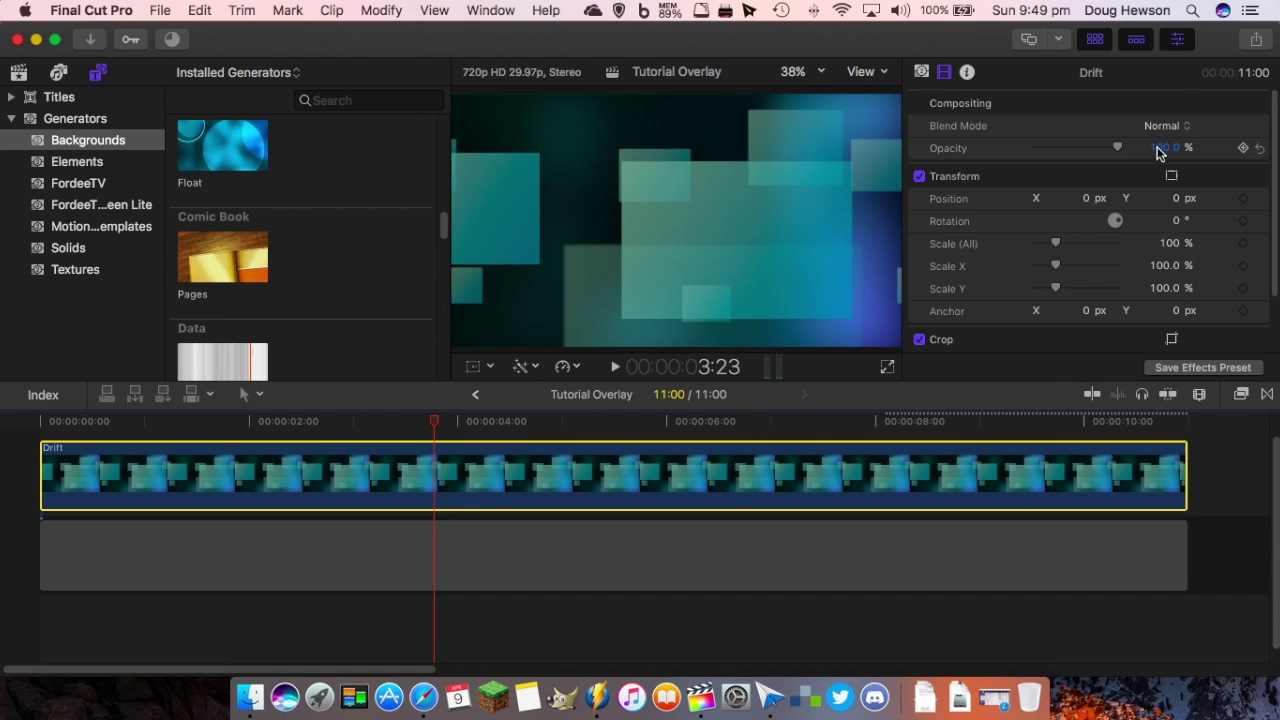
left_click(924, 75)
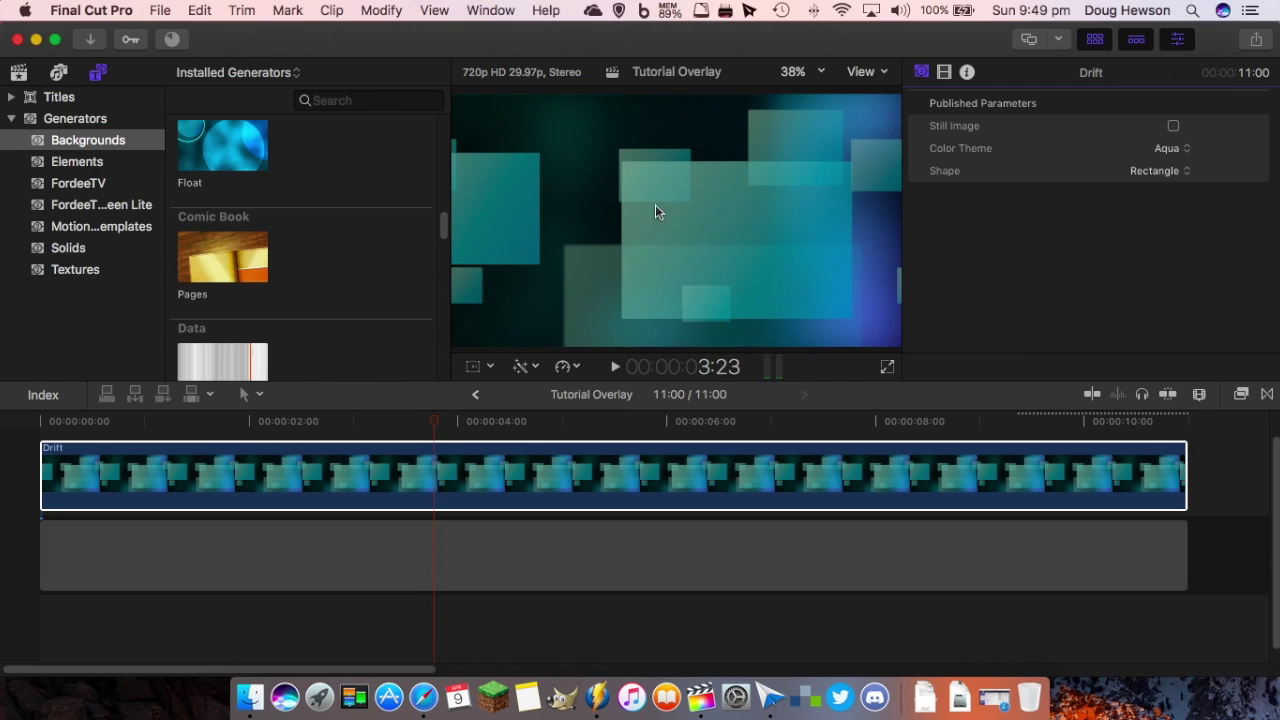
left_click(1172, 149)
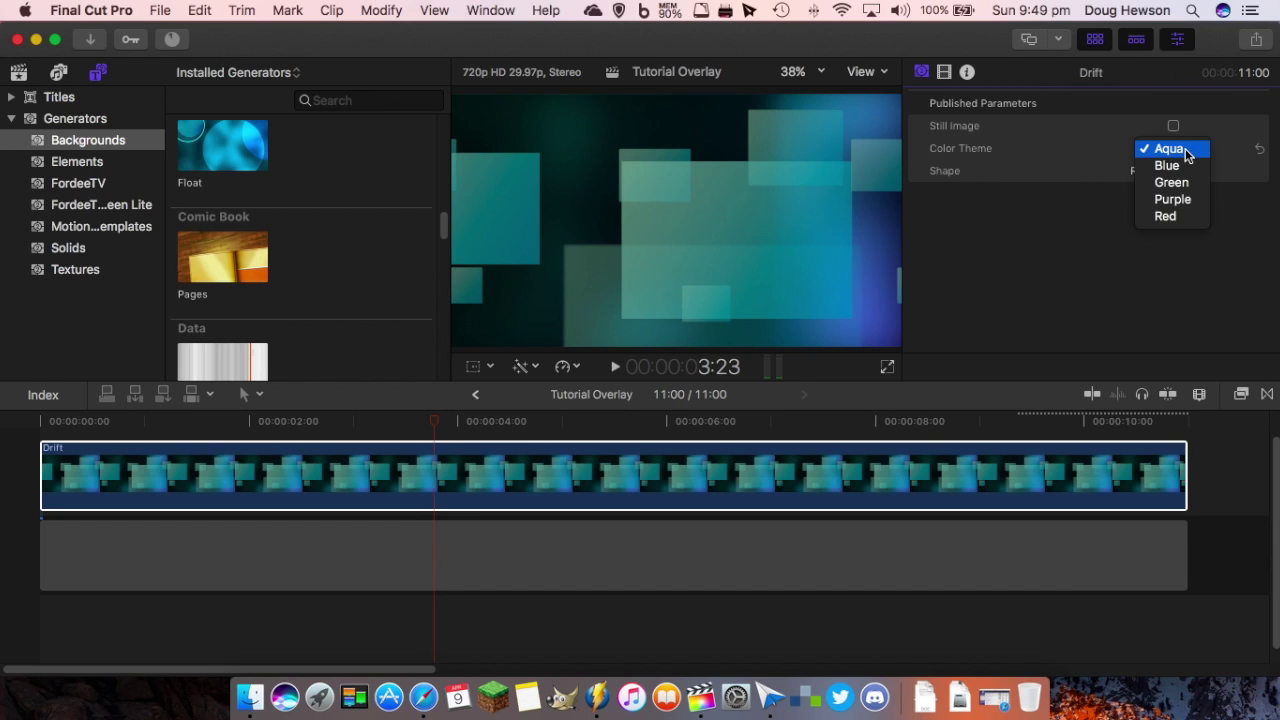
left_click(1167, 165)
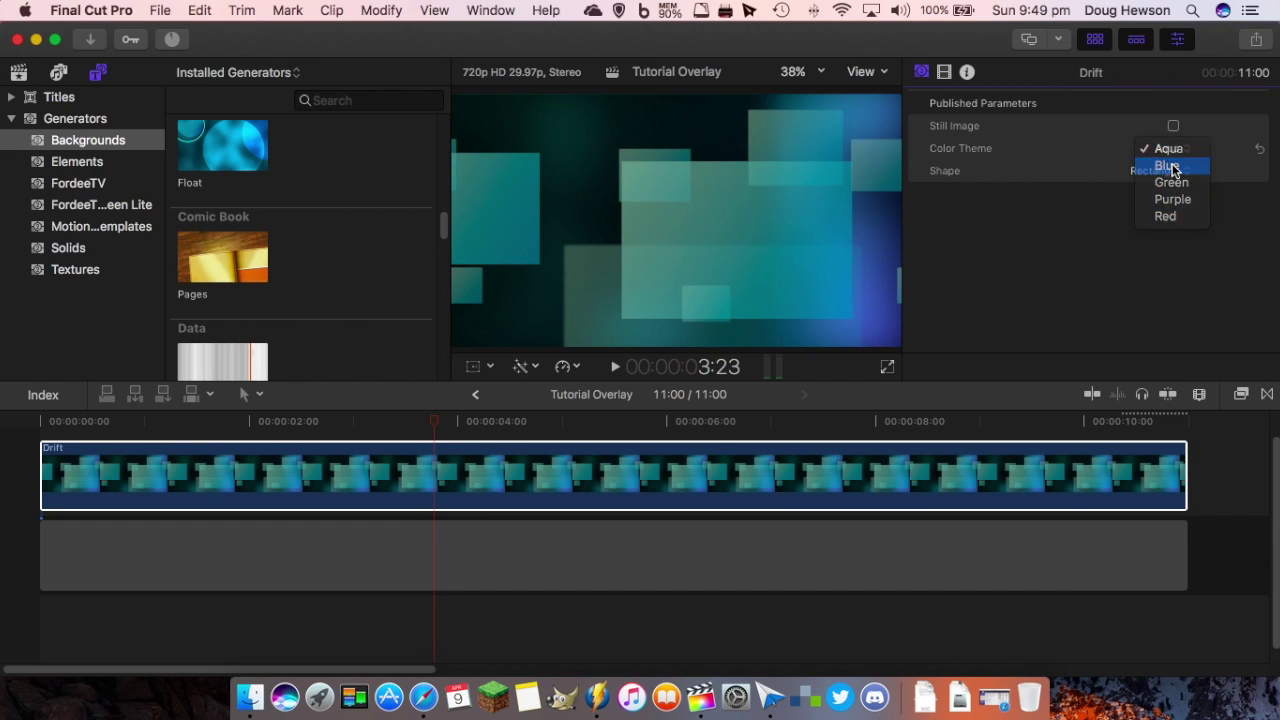
left_click(1156, 172)
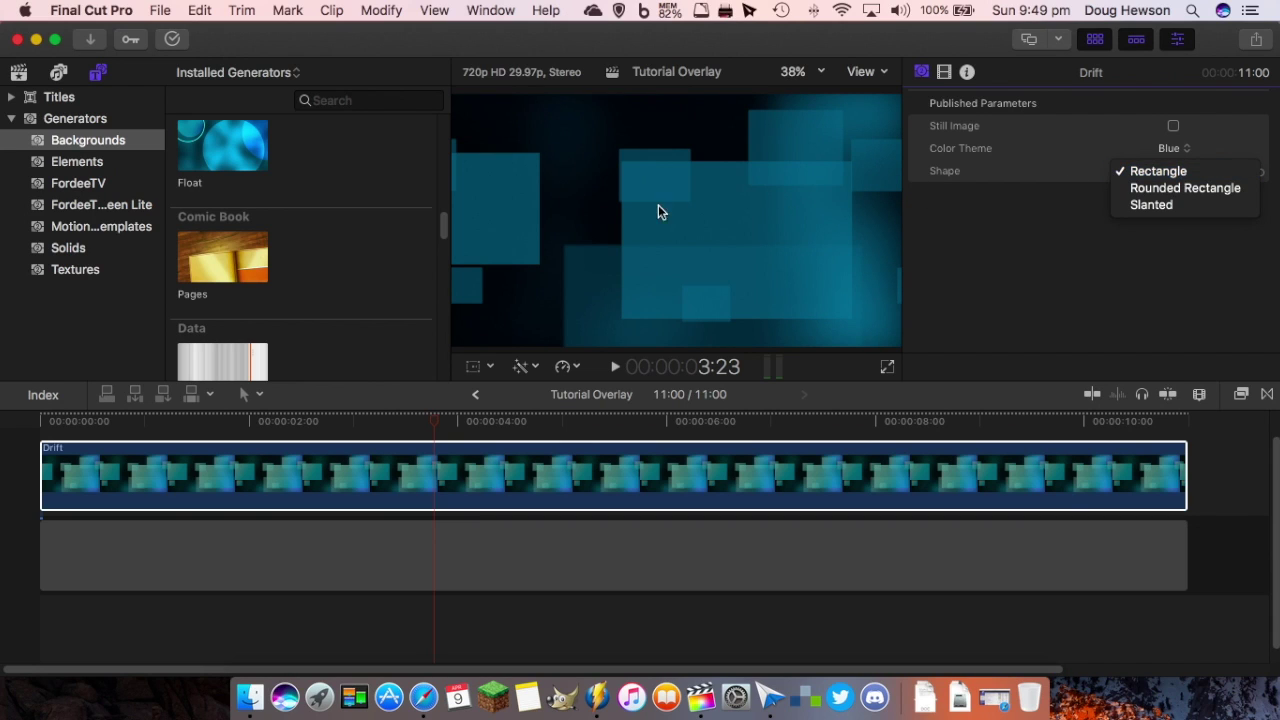
left_click(1178, 190)
left_click(1186, 178)
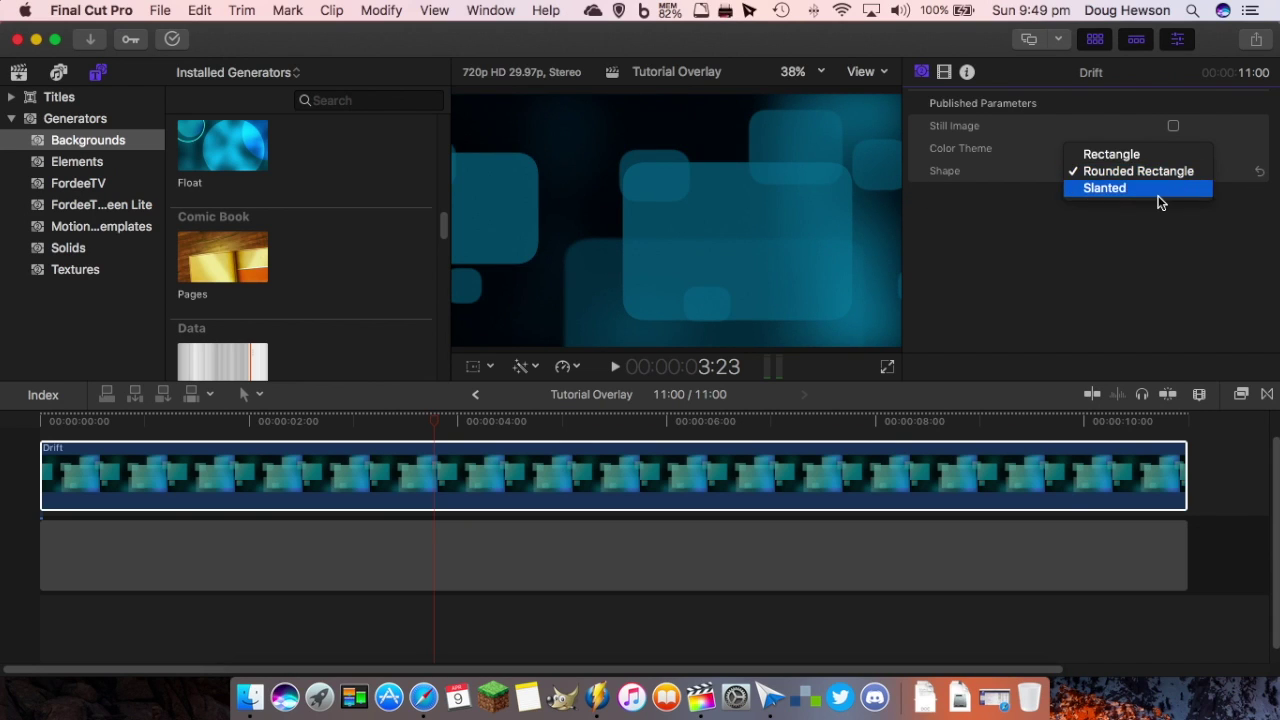
left_click(1160, 203)
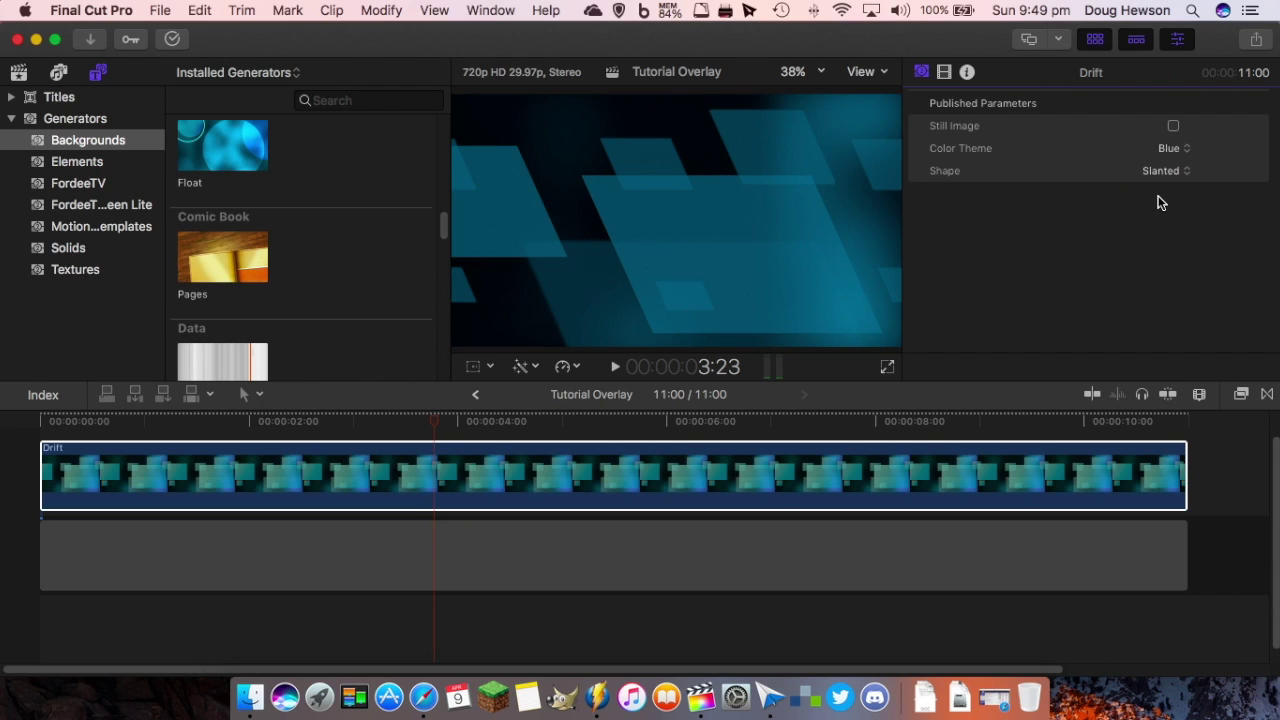
left_click(1173, 173)
left_click(1114, 200)
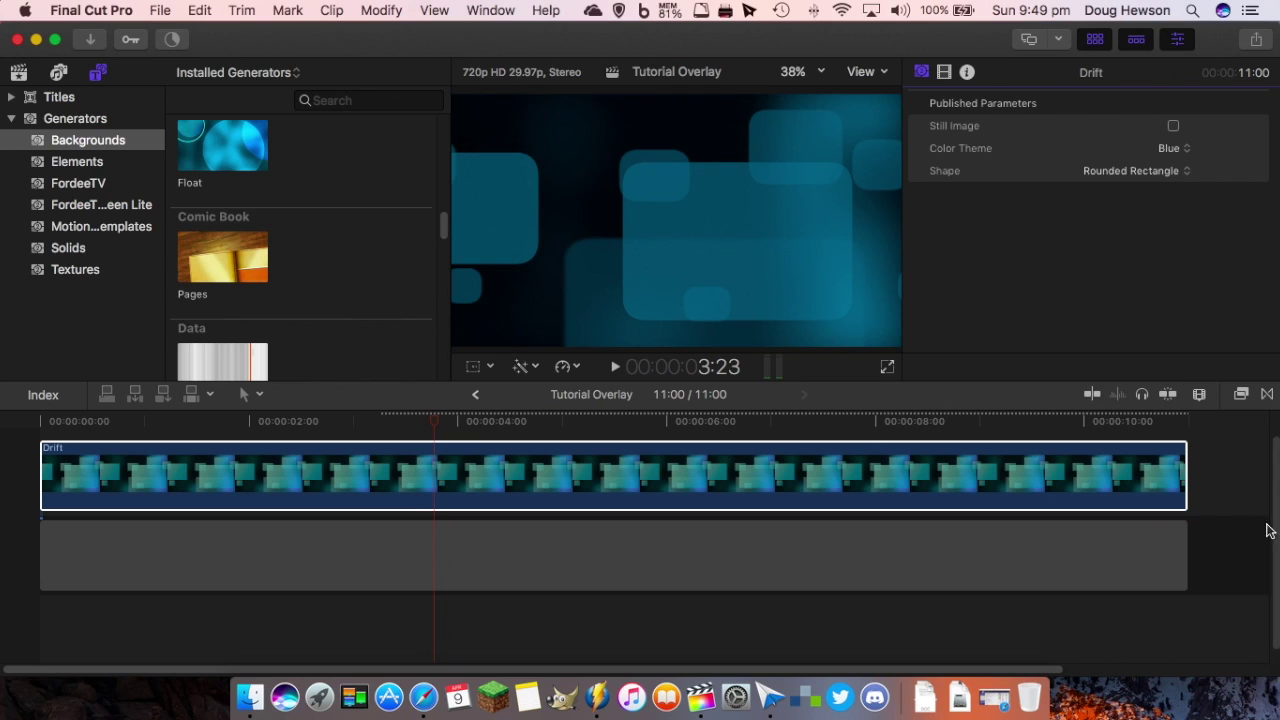
Apply the Masks > Shape Mask effect to the Drift clip.
left_click(1240, 398)
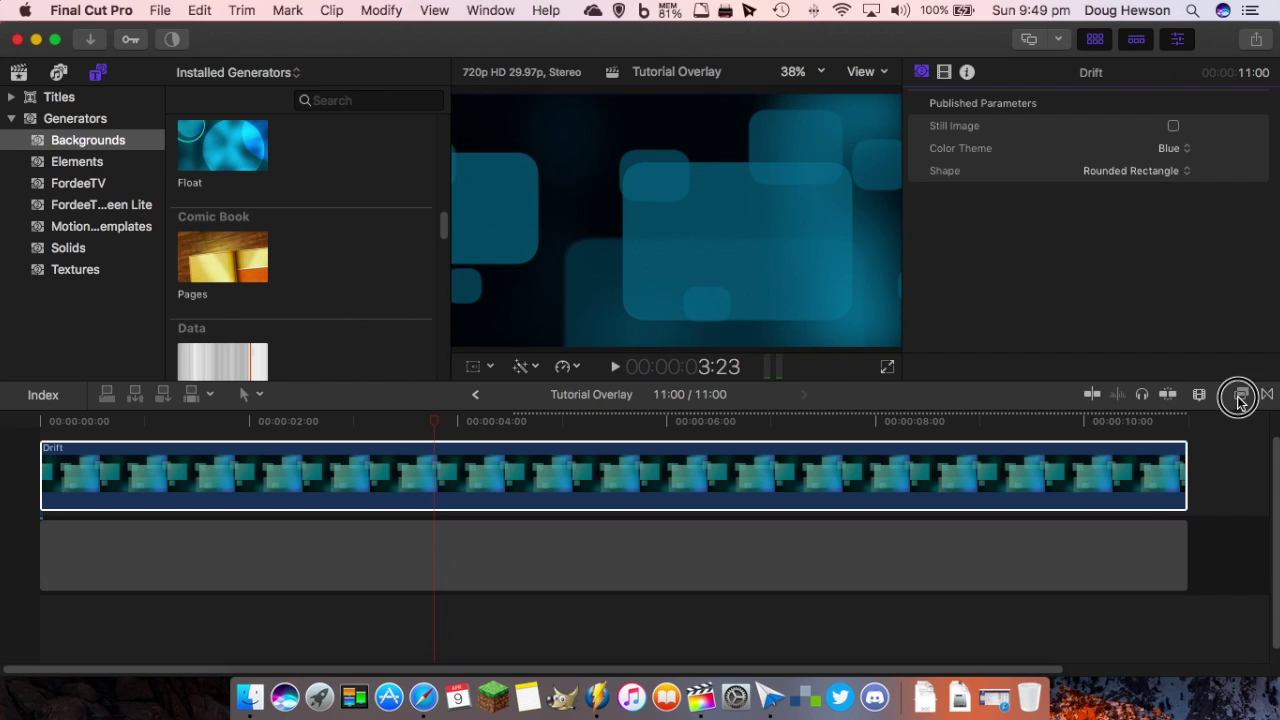
left_click(1240, 394)
left_click(926, 495)
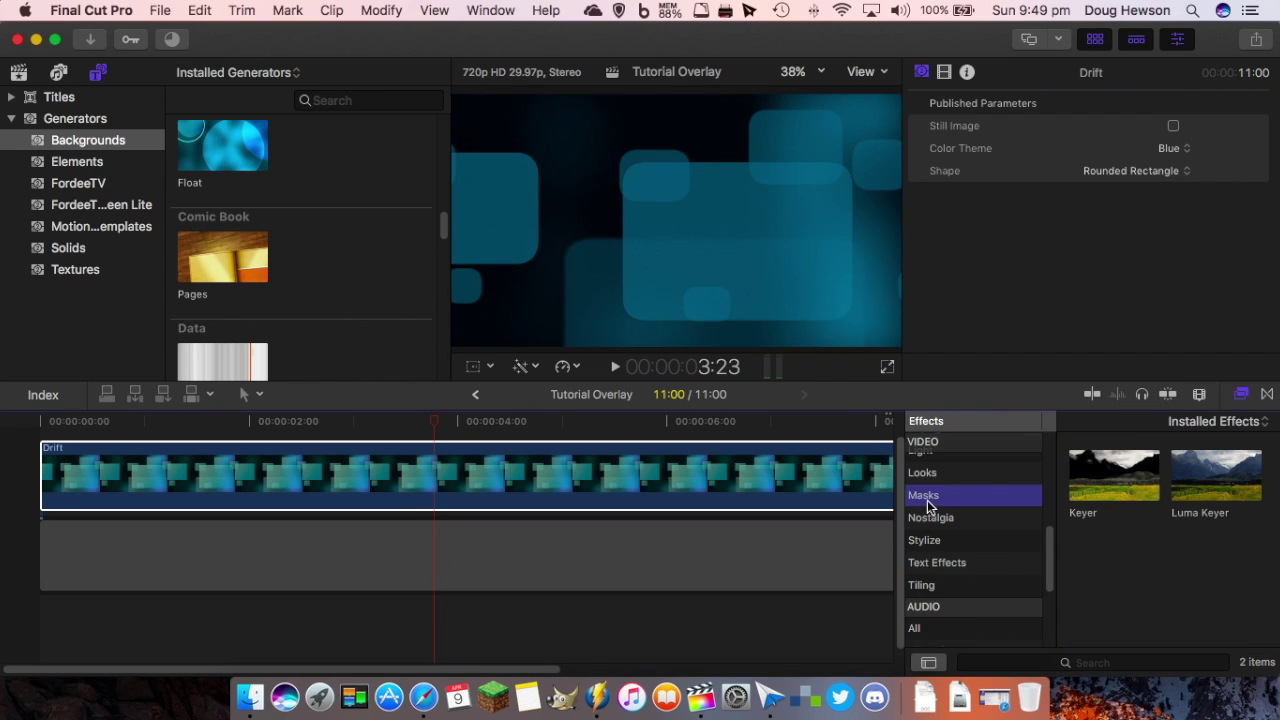
scroll(1163, 603, "down", 1)
left_click(1212, 525)
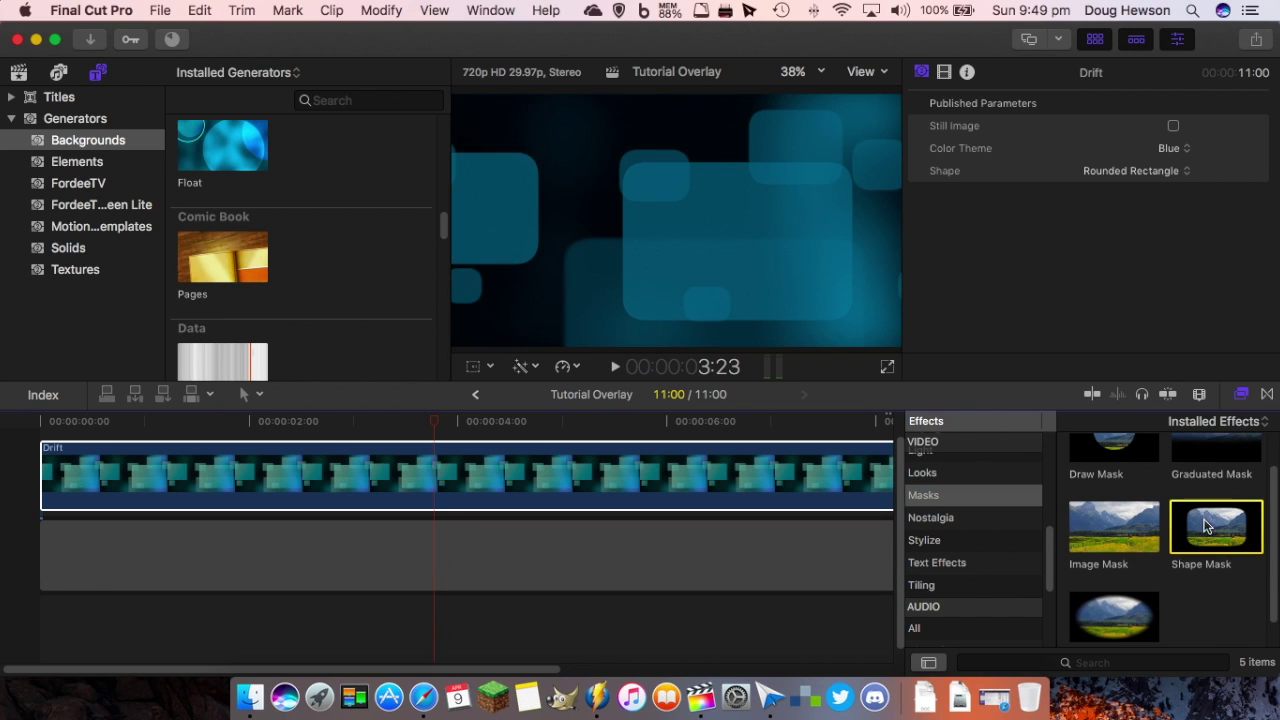
left_click_drag(1233, 538, 790, 484)
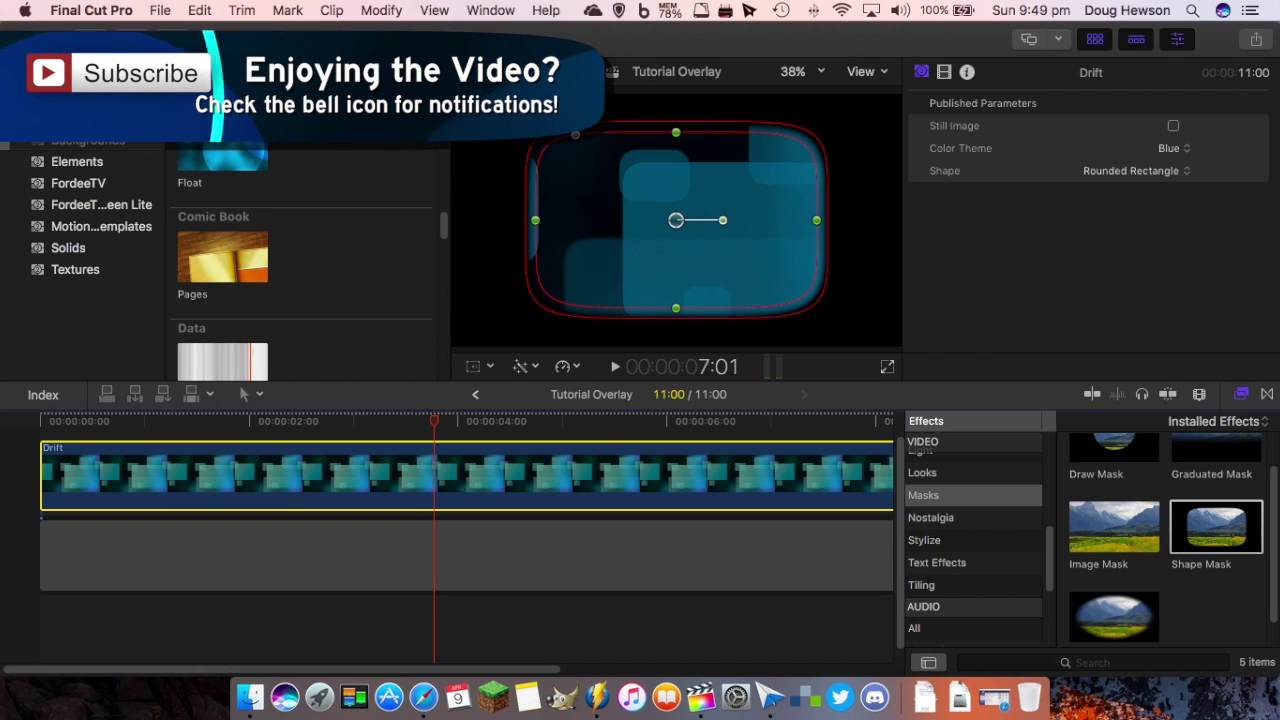
left_click(1241, 397)
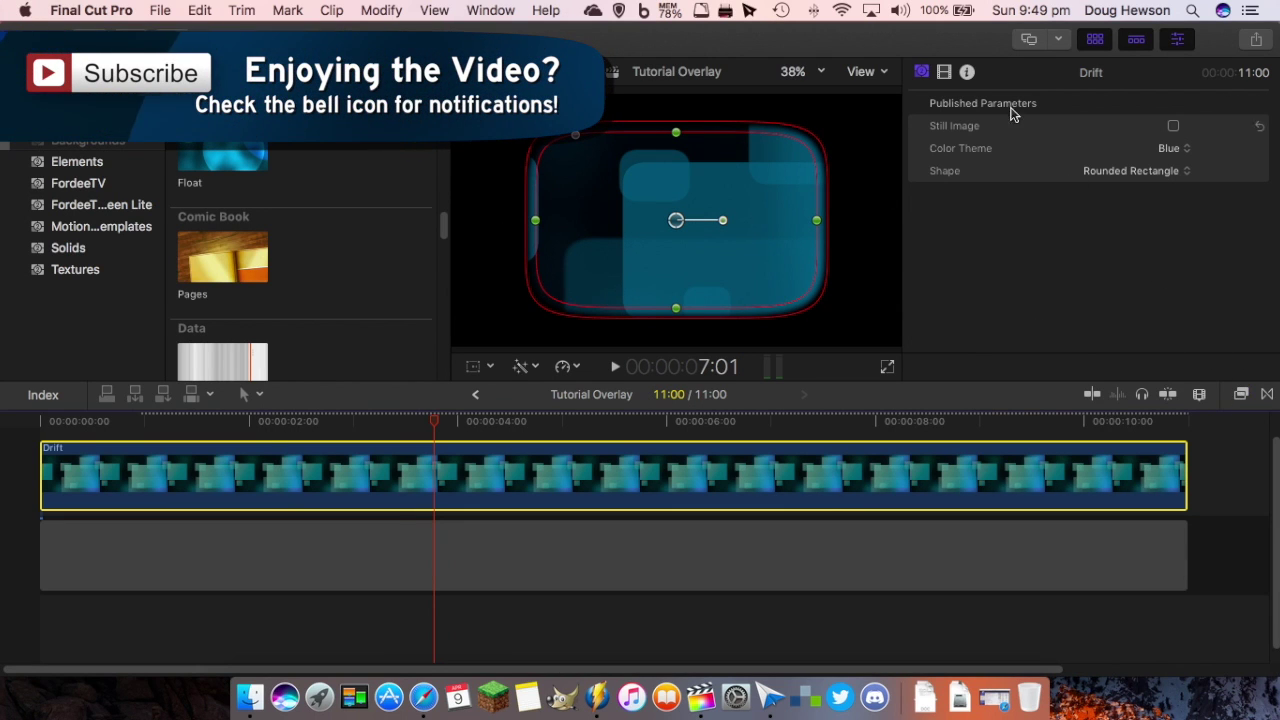
Raise the Shape Mask's Curvature to about 41.34% in the Video Inspector.
left_click(946, 75)
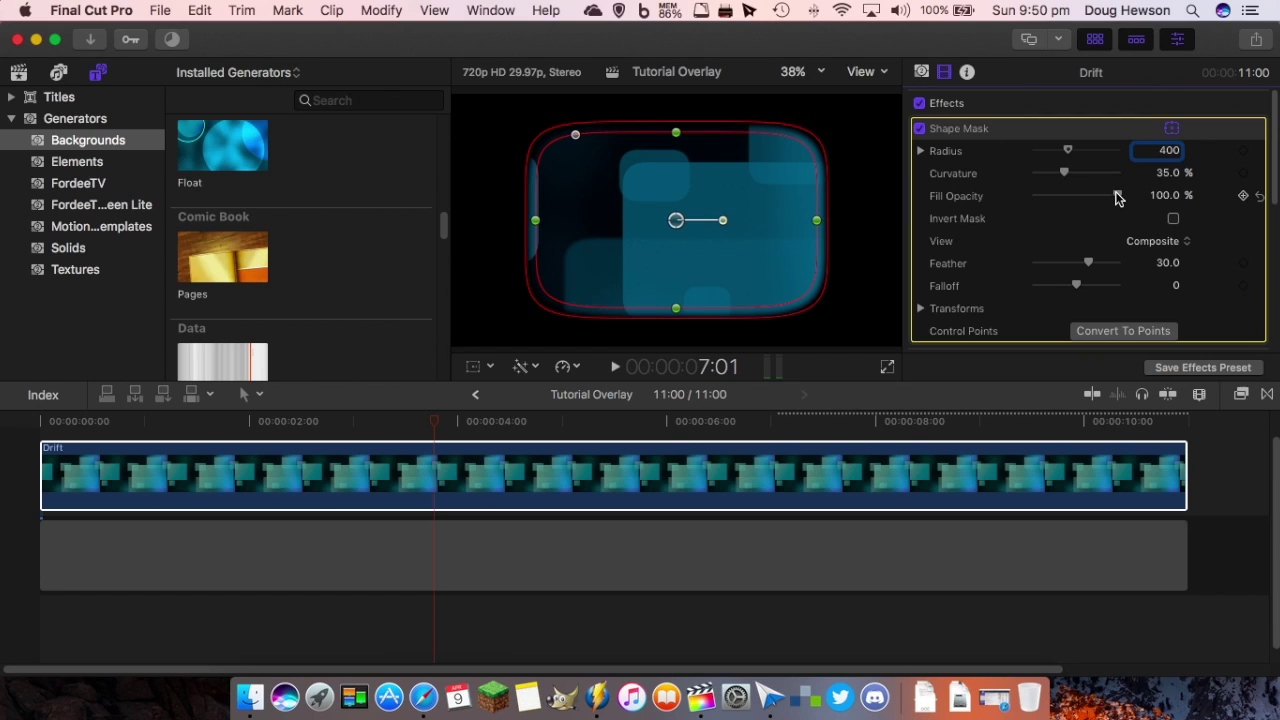
mouse_move(1066, 172)
left_mouse_down()
mouse_move(1092, 172)
mouse_move(1068, 175)
left_mouse_up()
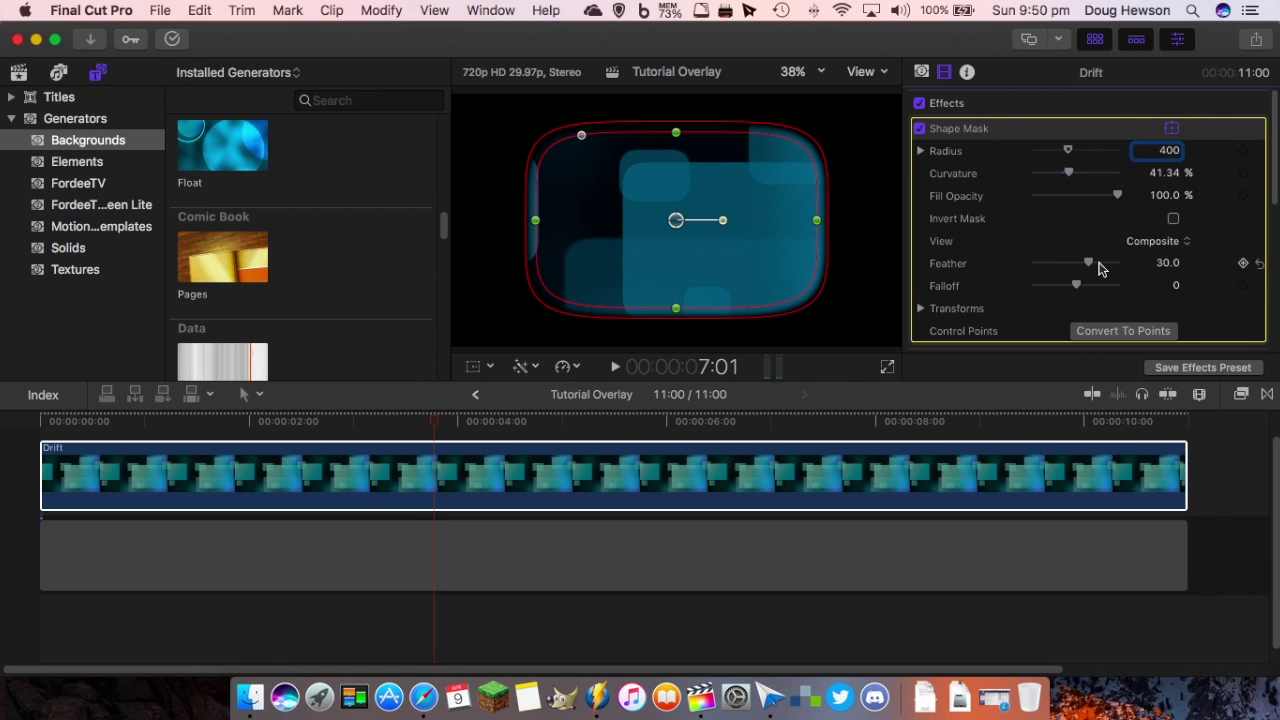
scroll(1100, 270, "down", 3)
scroll(1130, 305, "up", 2)
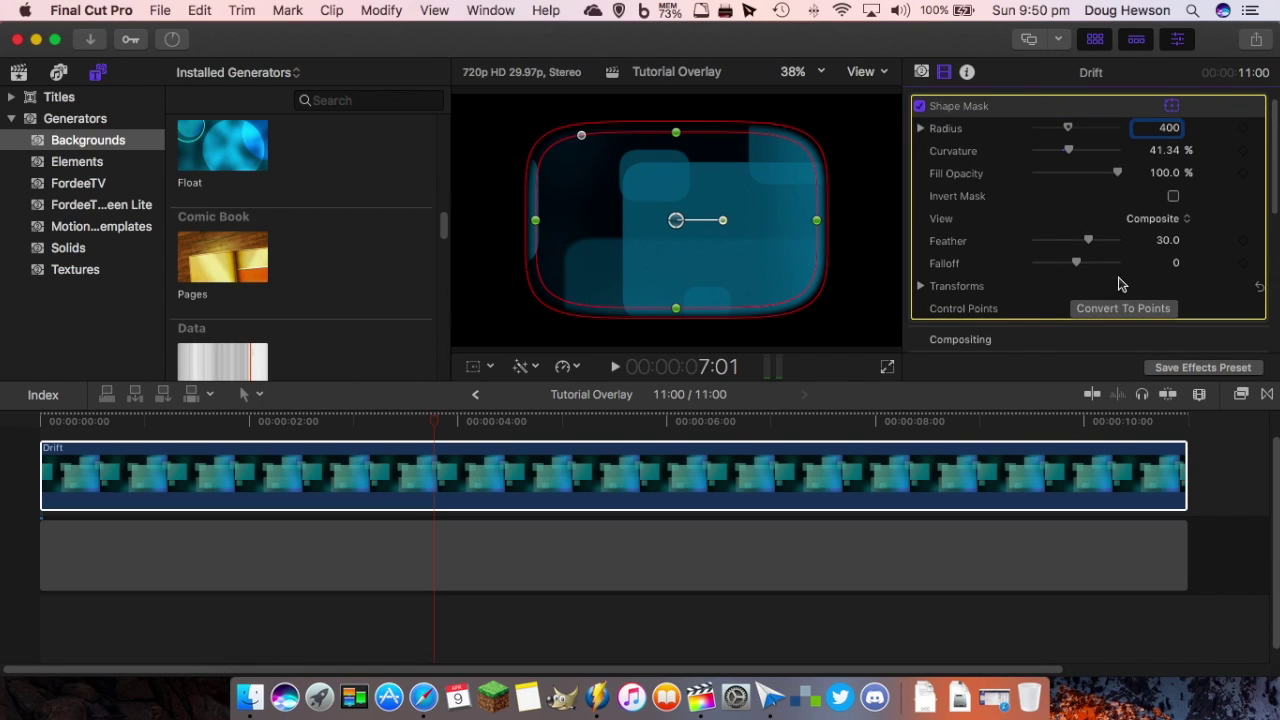
Flatten, widen and lower the Shape Mask into a bottom bar, with Feather set to 0.
left_click_drag(676, 133, 684, 218)
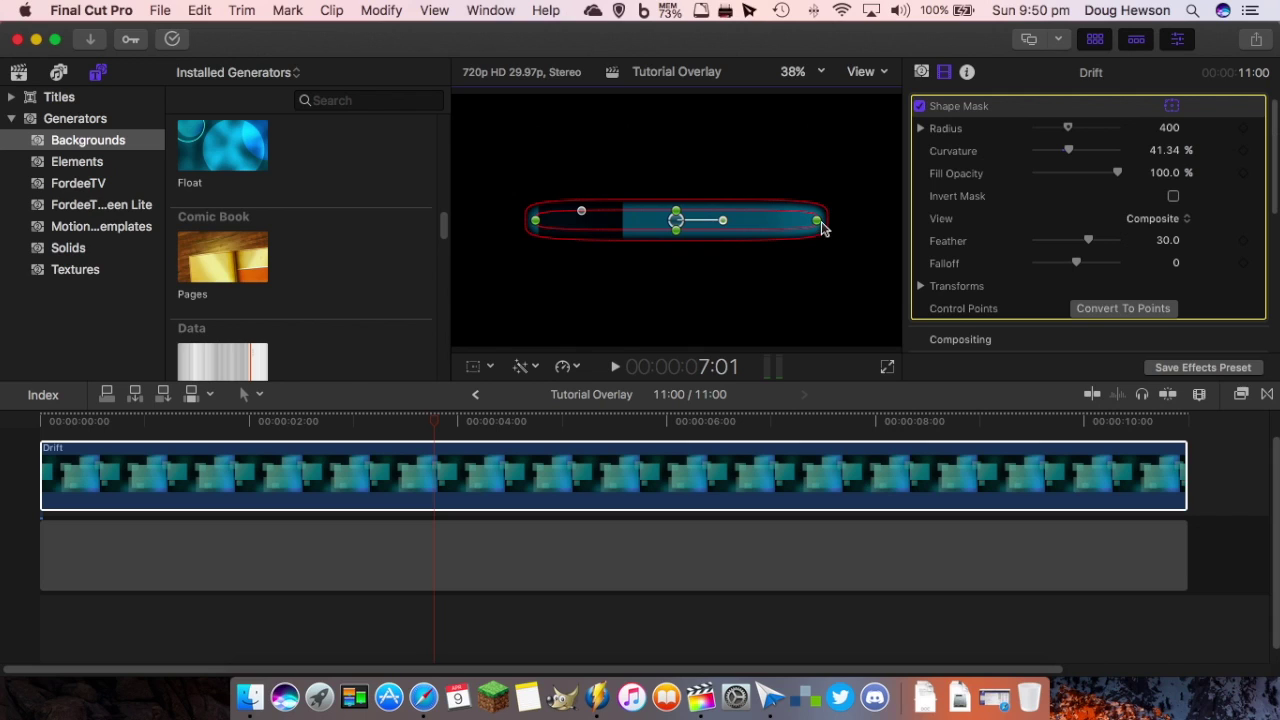
left_click_drag(820, 226, 891, 221)
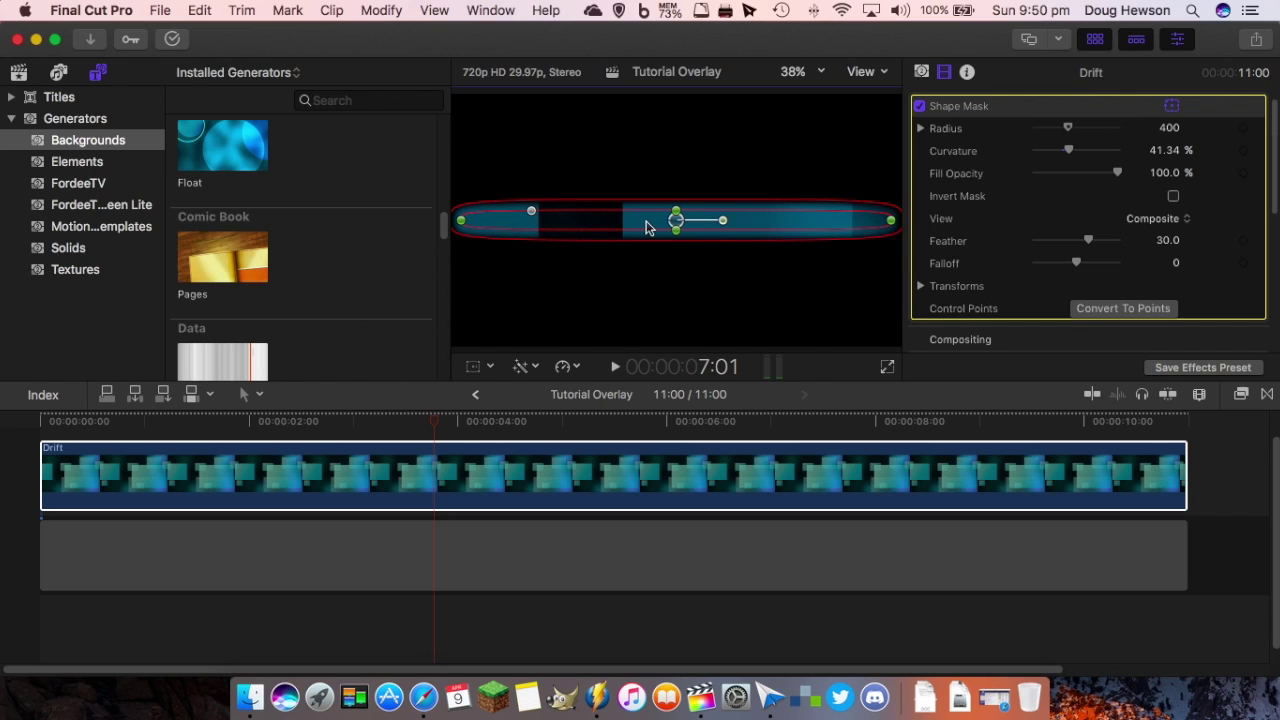
left_click_drag(676, 228, 630, 306)
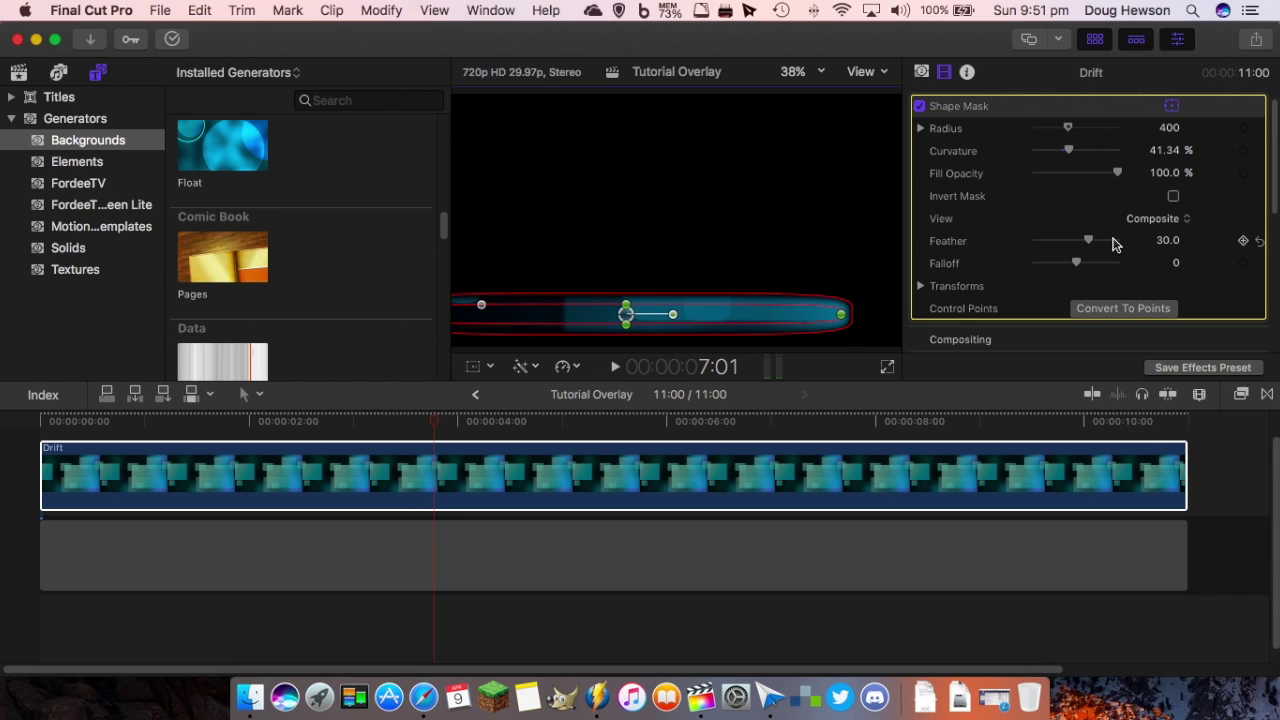
mouse_move(1090, 240)
left_mouse_down()
mouse_move(1067, 249)
mouse_move(1118, 250)
mouse_move(1074, 246)
mouse_move(1080, 255)
left_mouse_up()
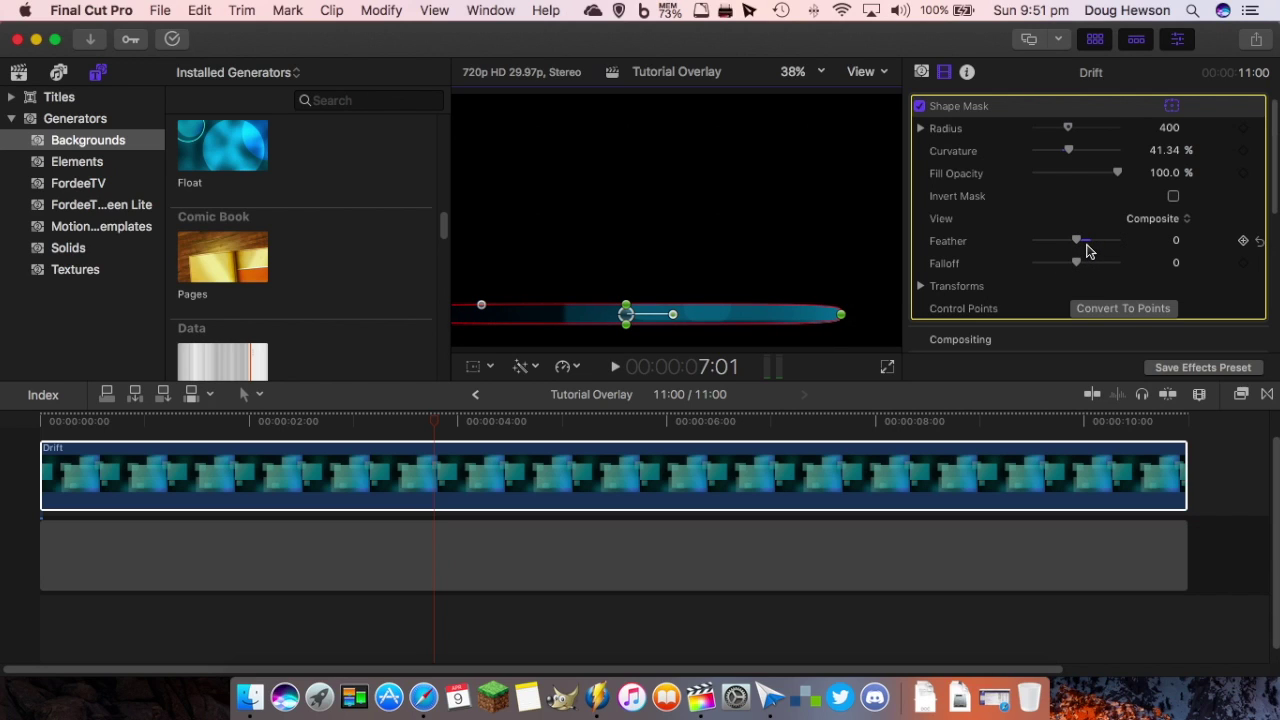
left_click(628, 330)
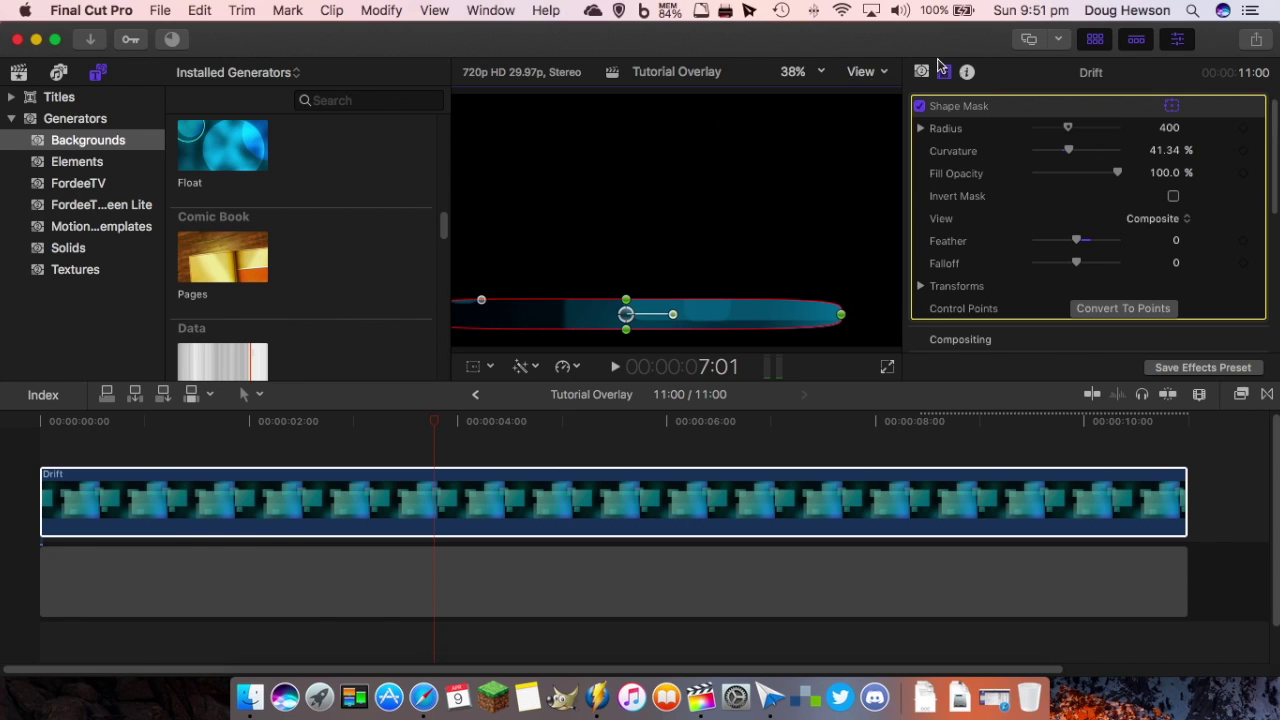
Place the 'Cropped tighter head shot' still above Drift with an 11-second duration.
left_click(1177, 39)
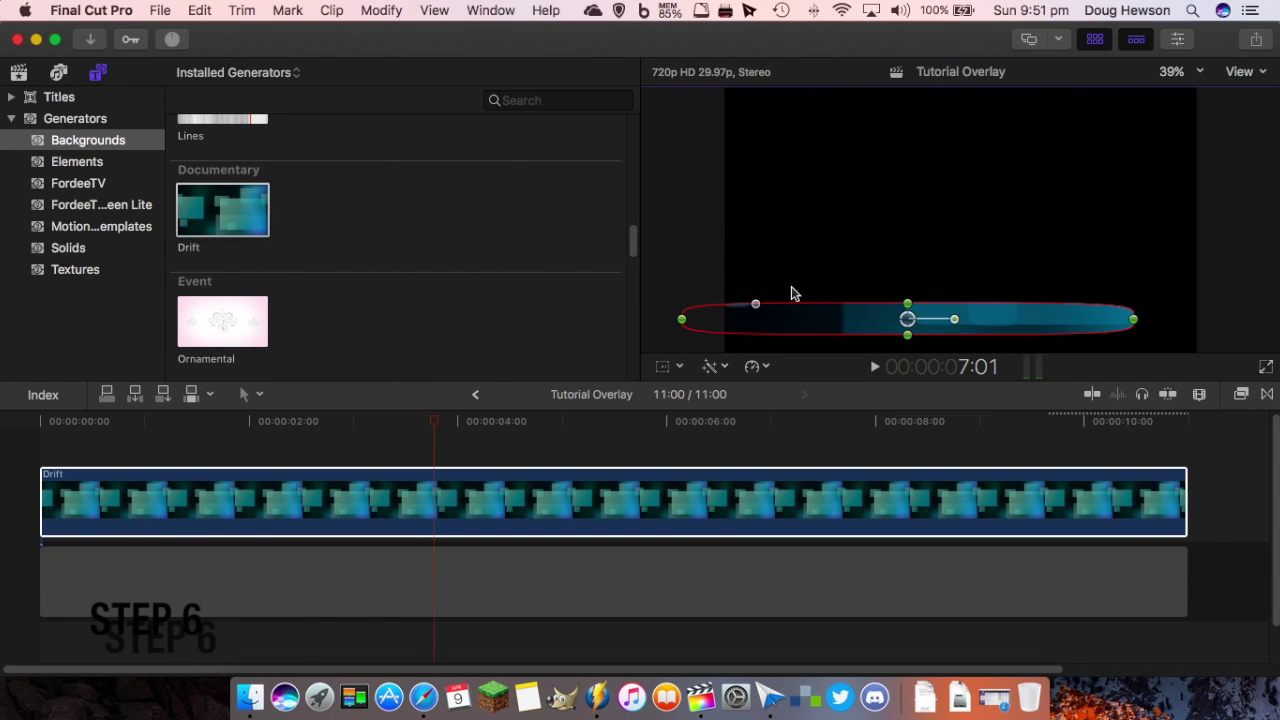
left_click(19, 74)
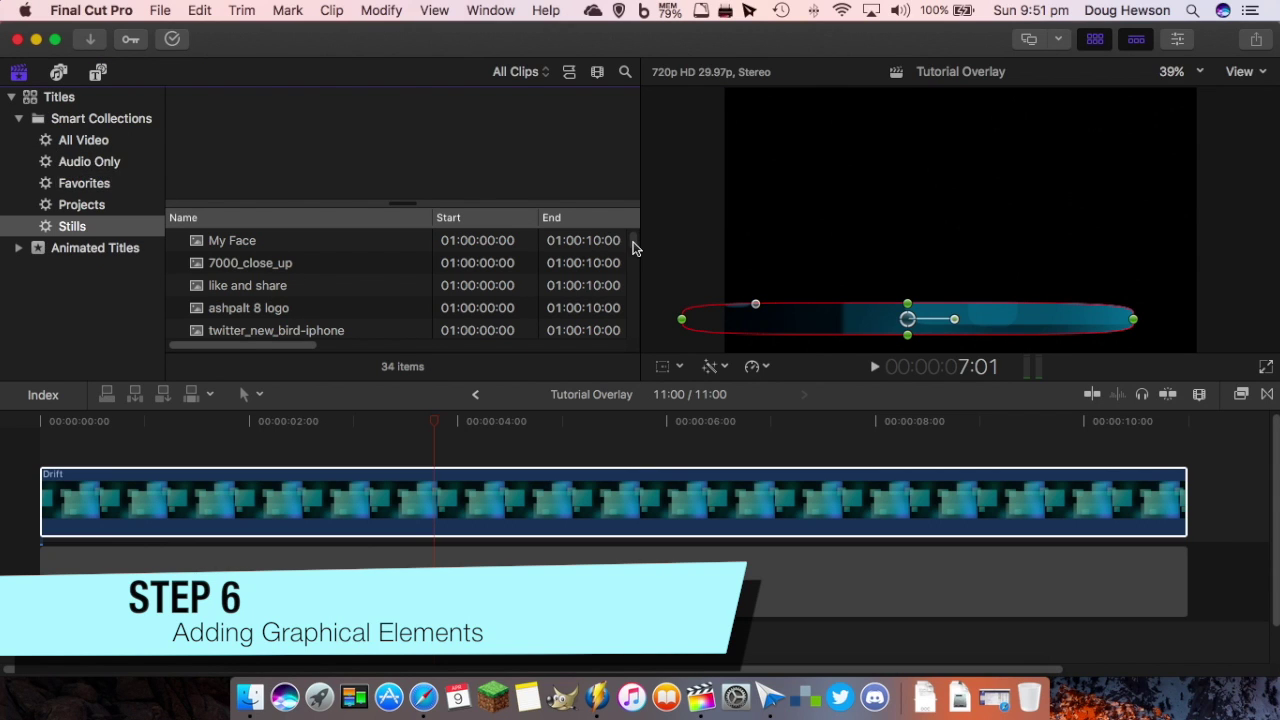
left_click_drag(633, 243, 643, 351)
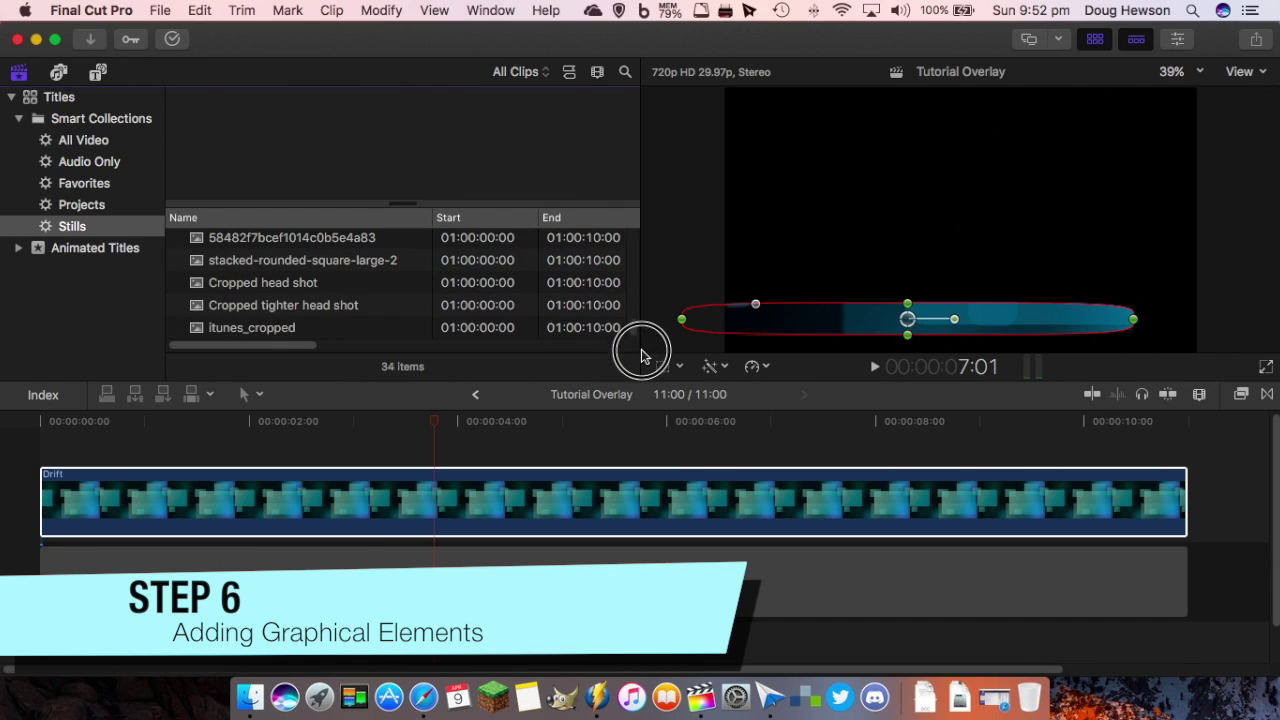
left_click(233, 313)
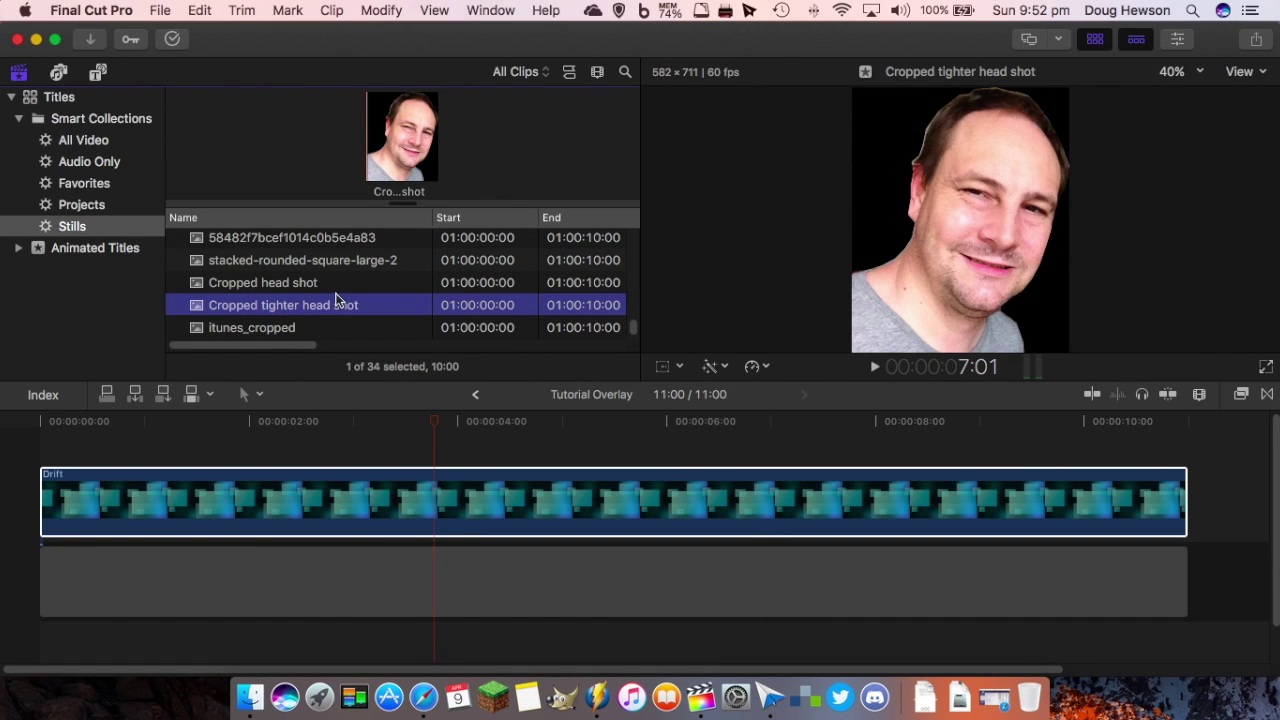
left_click_drag(313, 310, 25, 466)
right_click(763, 488)
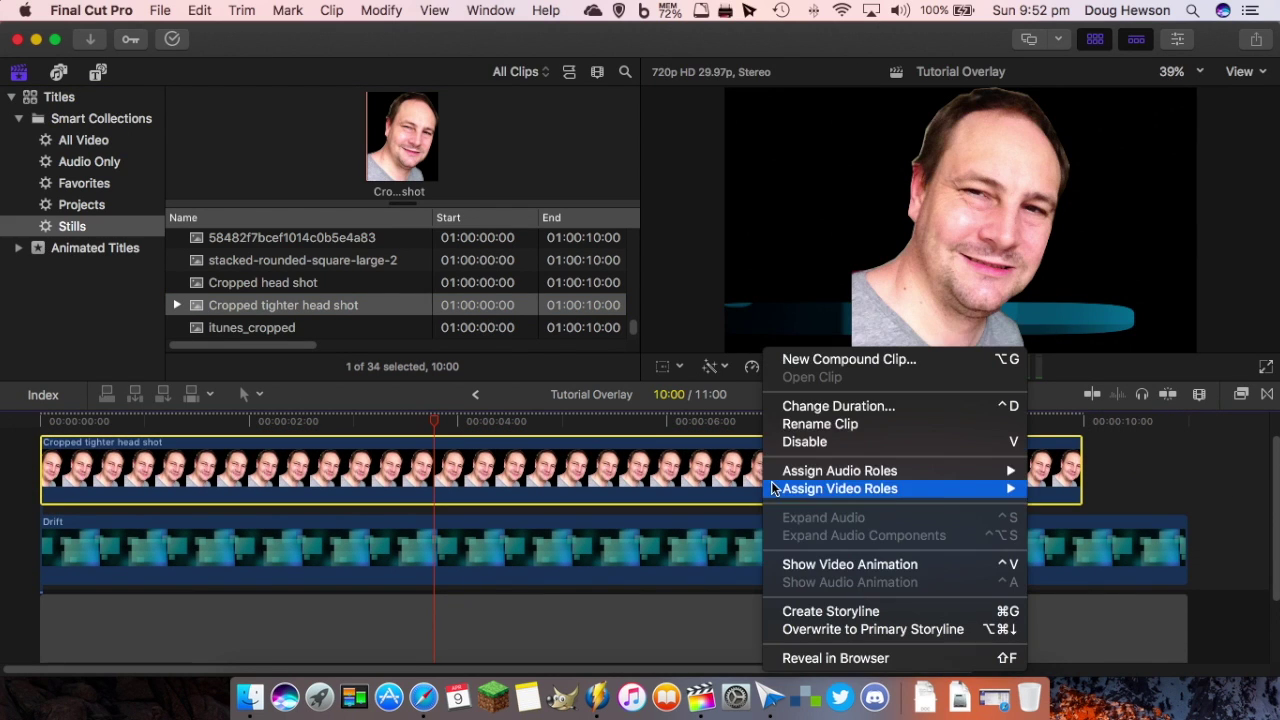
left_click(839, 406)
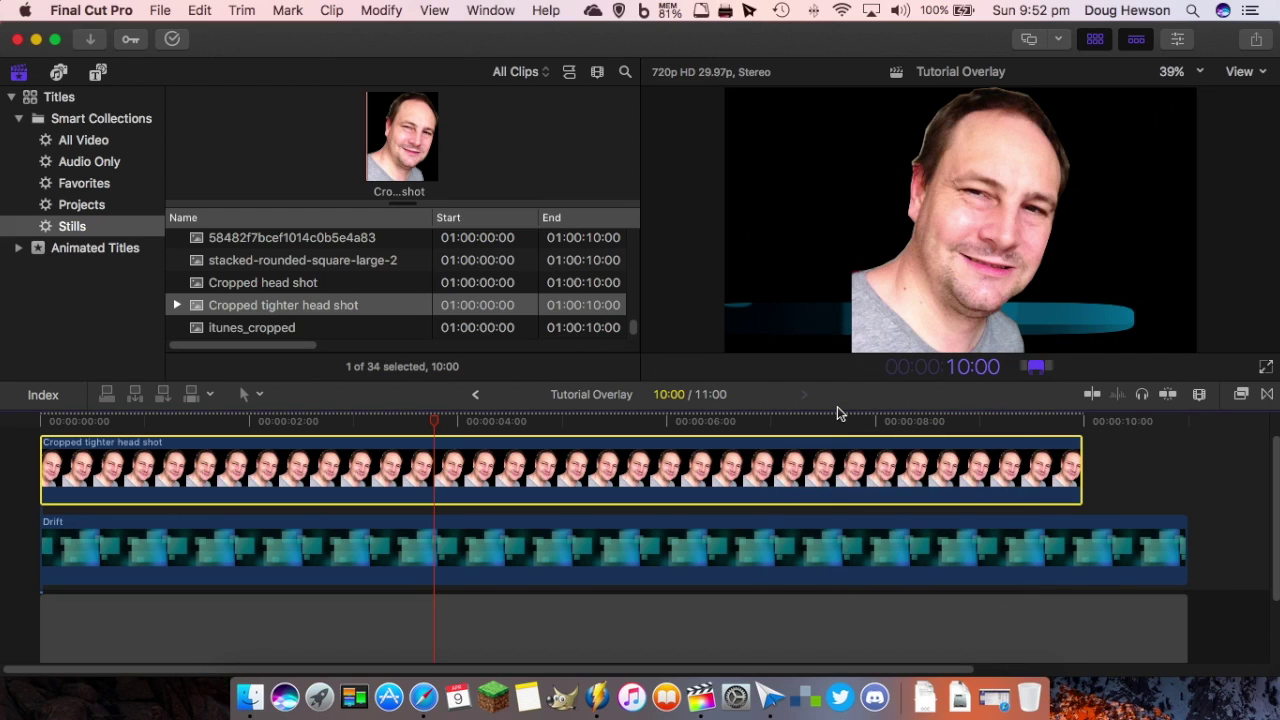
type("11")
key("Return")
Scale the head shot down and position it at the blue bar's left end.
left_click(670, 368)
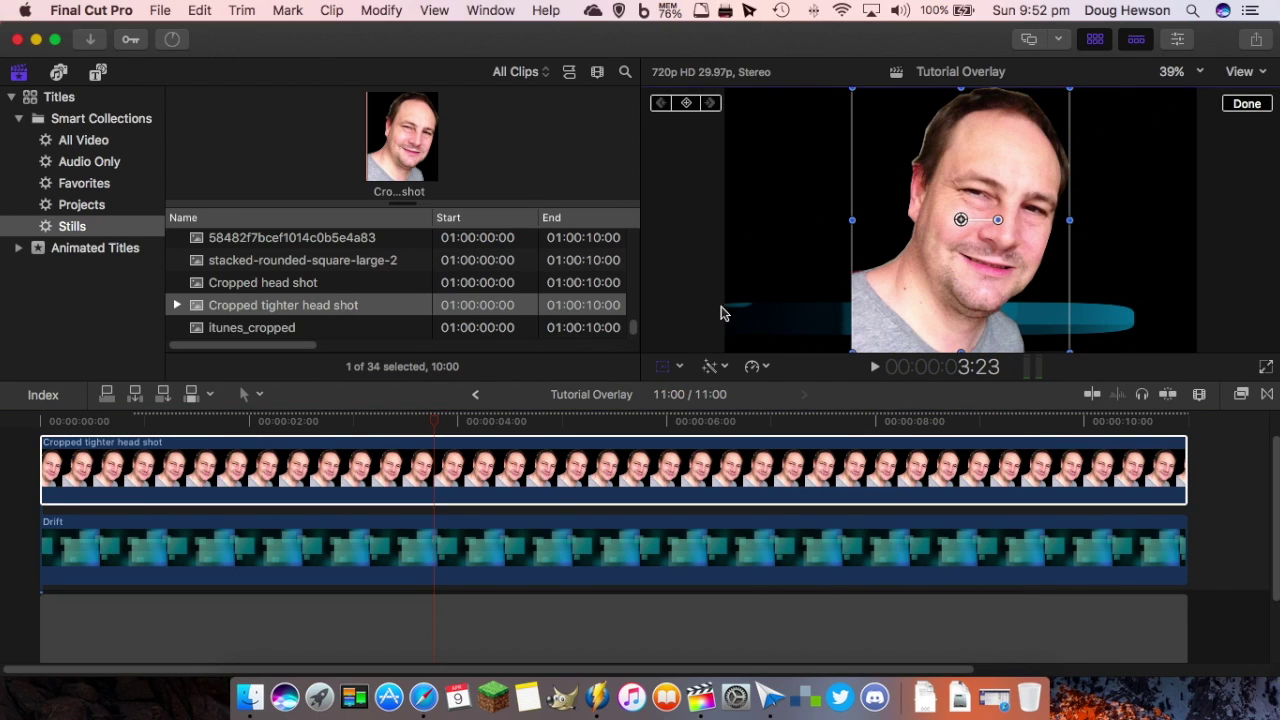
left_click_drag(1070, 89, 757, 291)
key("shift+t")
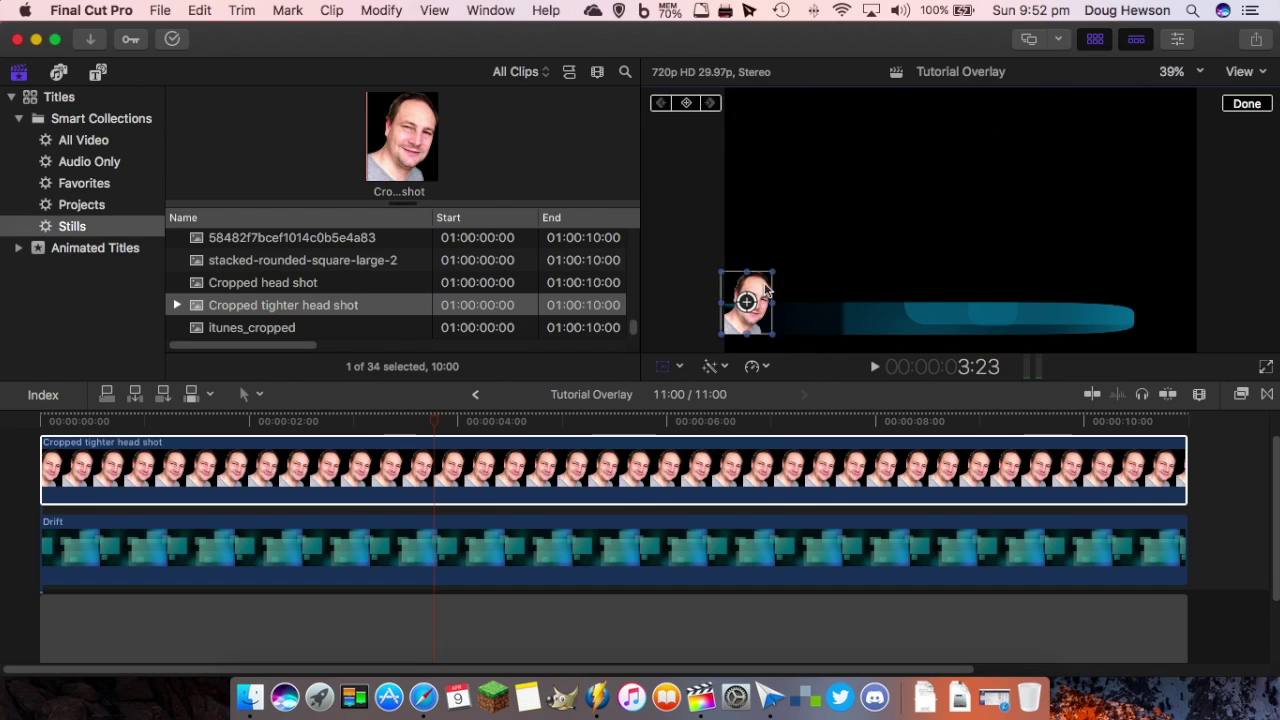
left_click_drag(763, 271, 770, 275)
key("Escape")
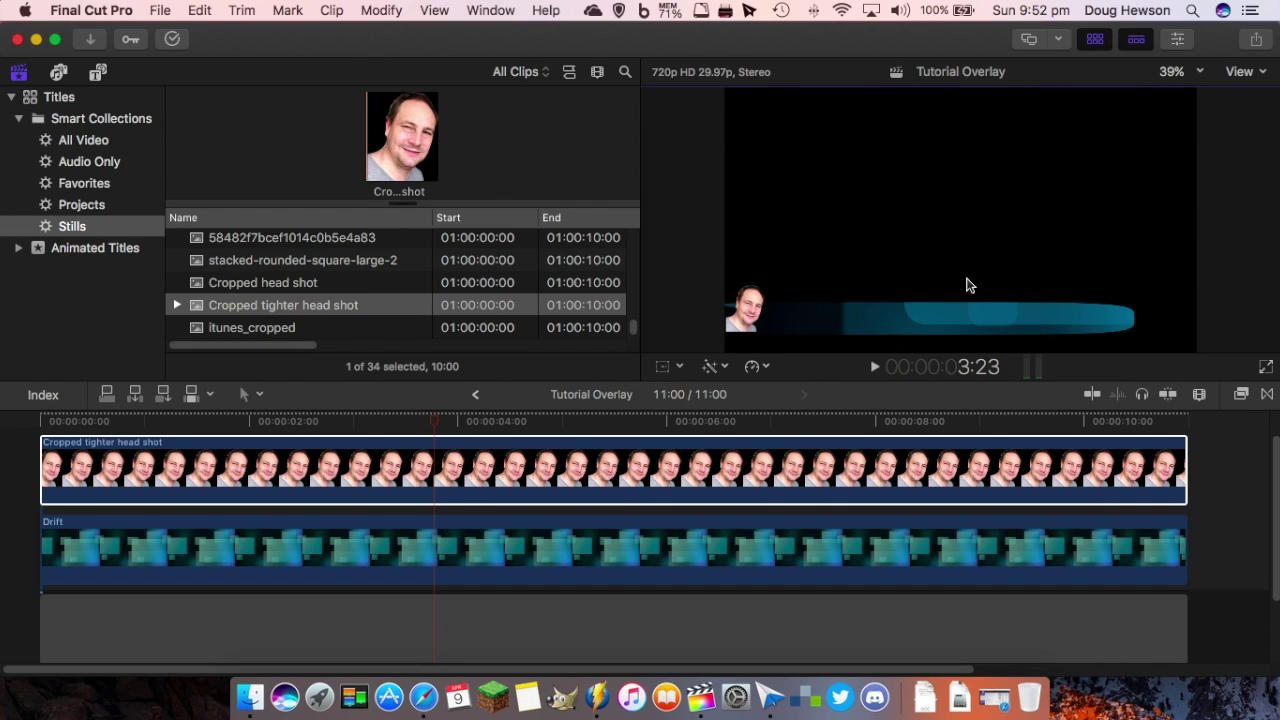
scroll(597, 404, "up", 2)
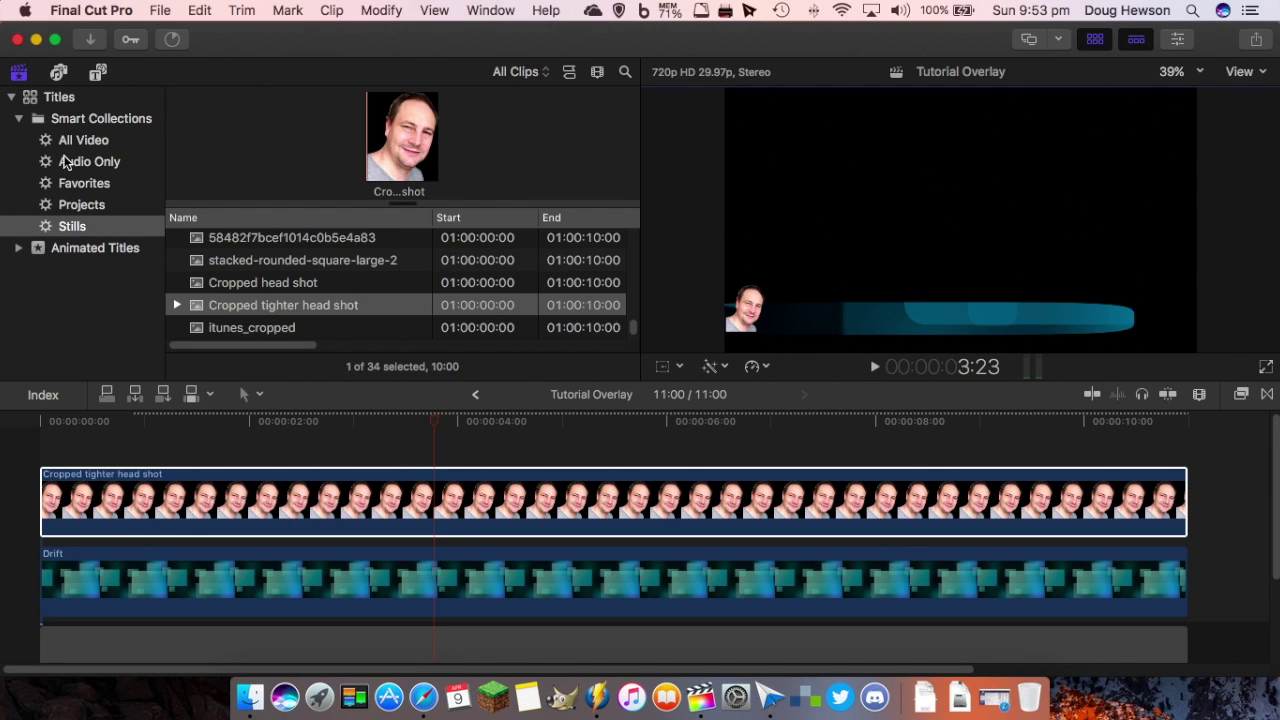
left_click(97, 72)
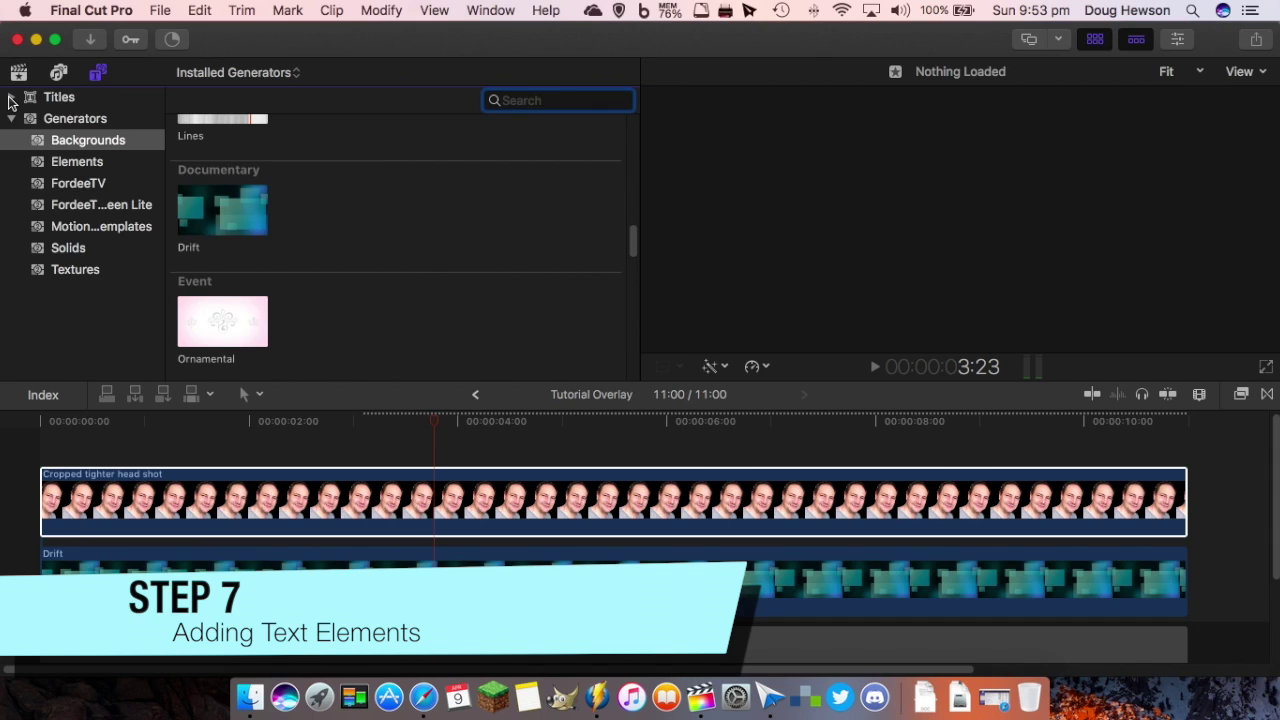
Add a Basic Title above the head shot and set its duration to 11:00.
left_click(11, 118)
left_click(59, 97)
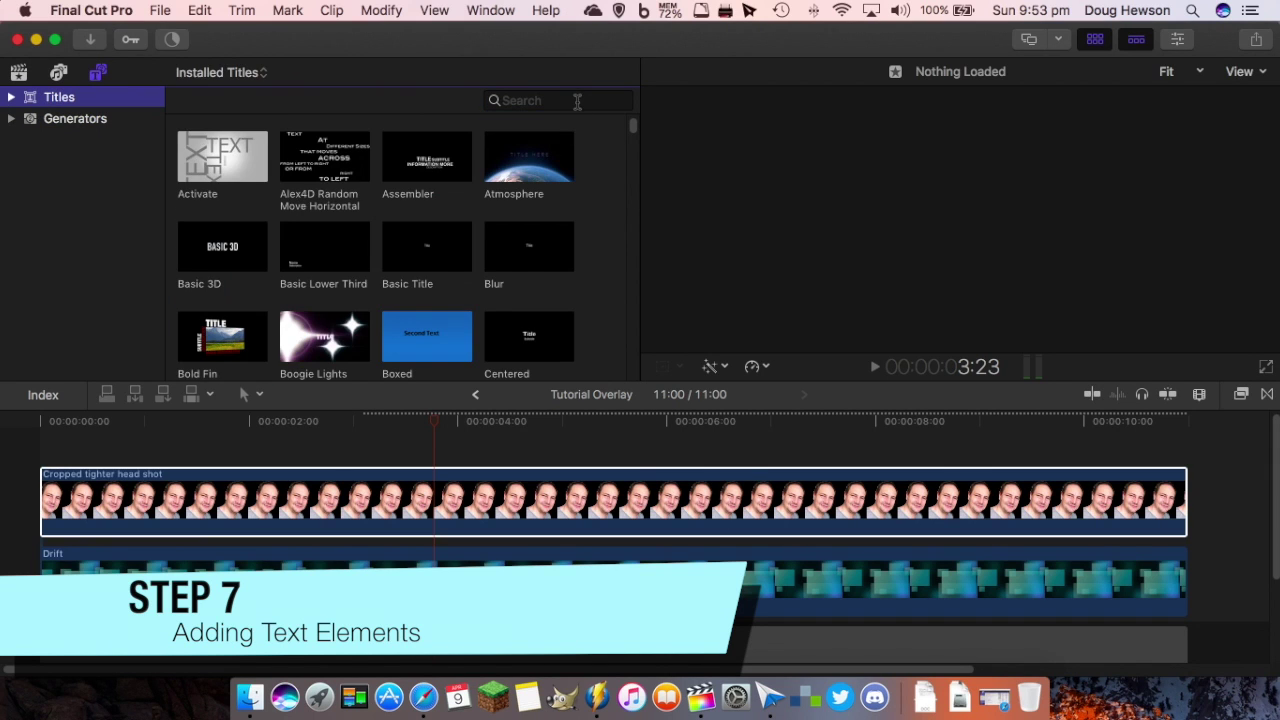
left_click(408, 260)
left_click_drag(408, 265, 16, 444)
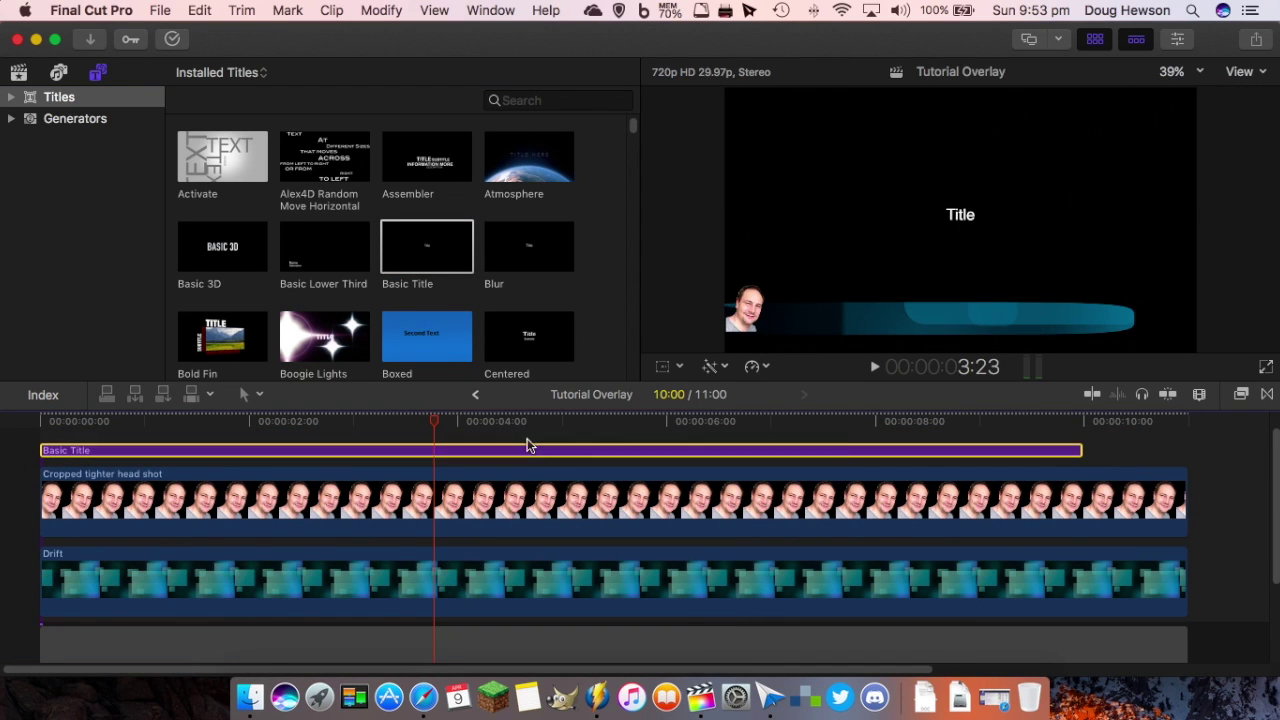
right_click(924, 449)
left_click(998, 408)
type("1100")
key("Return")
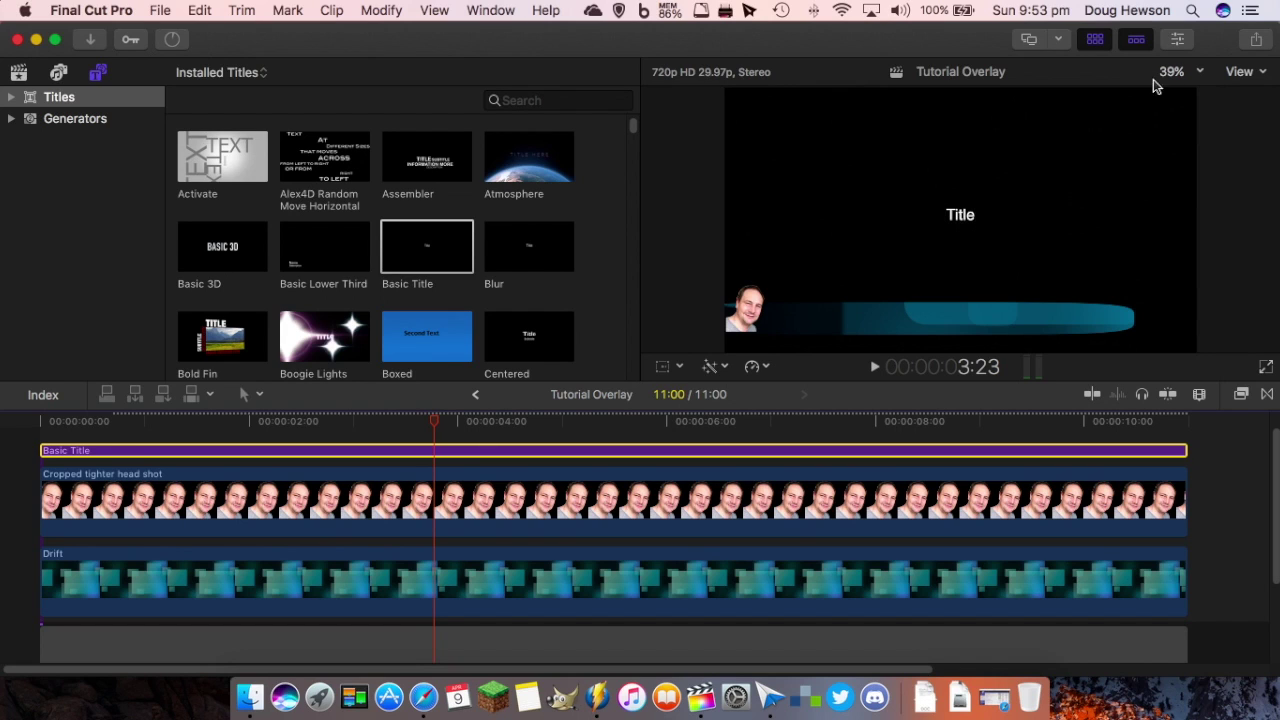
left_click(1180, 39)
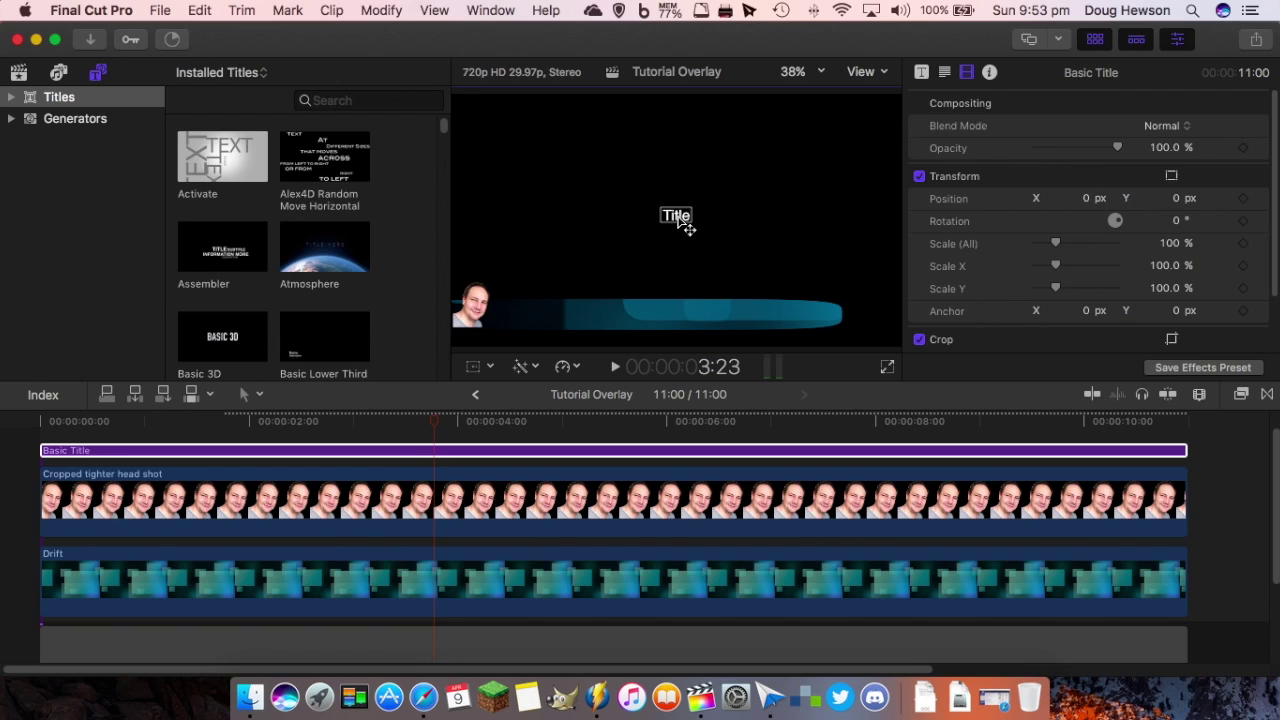
Replace the placeholder Title text with the creator's channel name in Highway Gothic Wide.
double_click(678, 219)
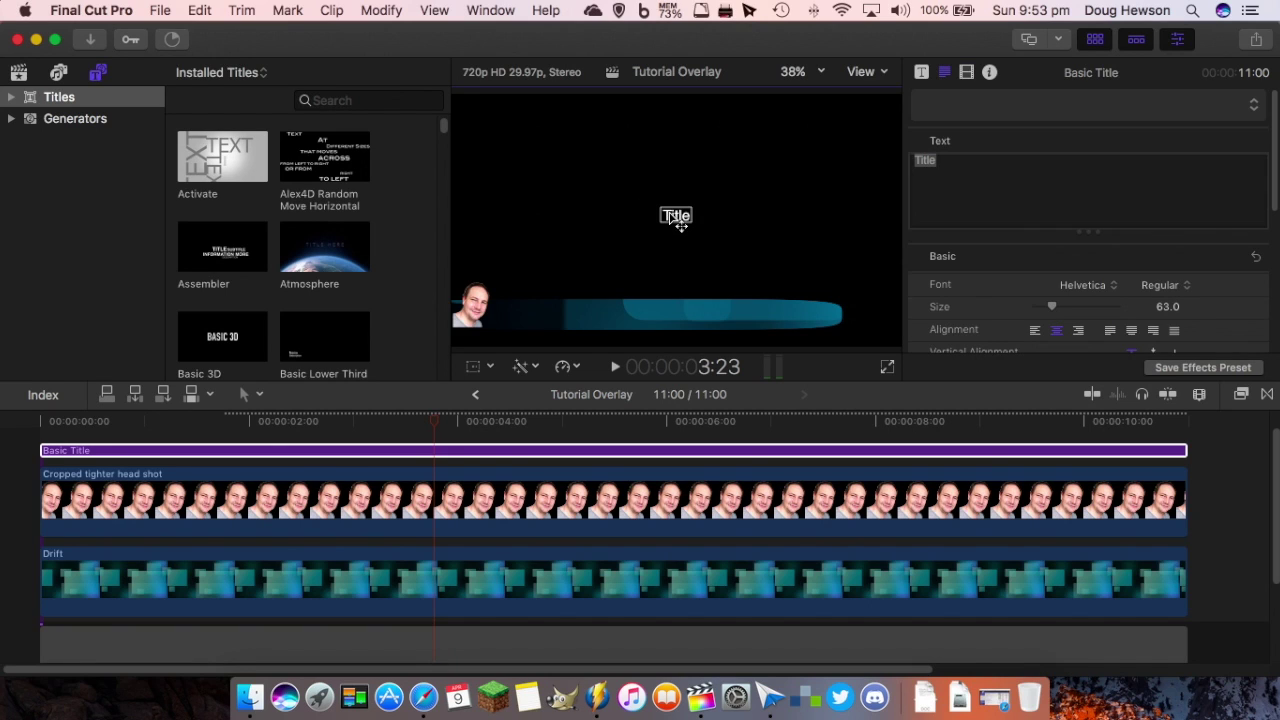
left_click_drag(1023, 163, 834, 166)
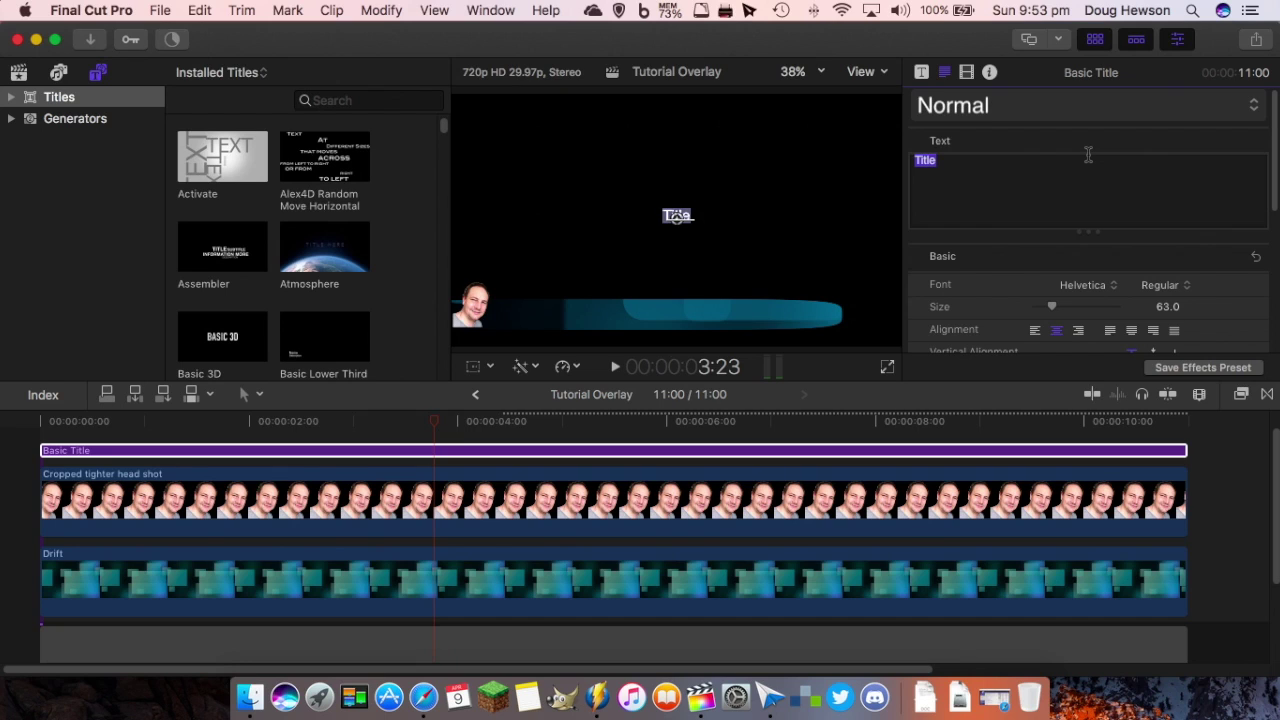
type("Doug Hewson YT")
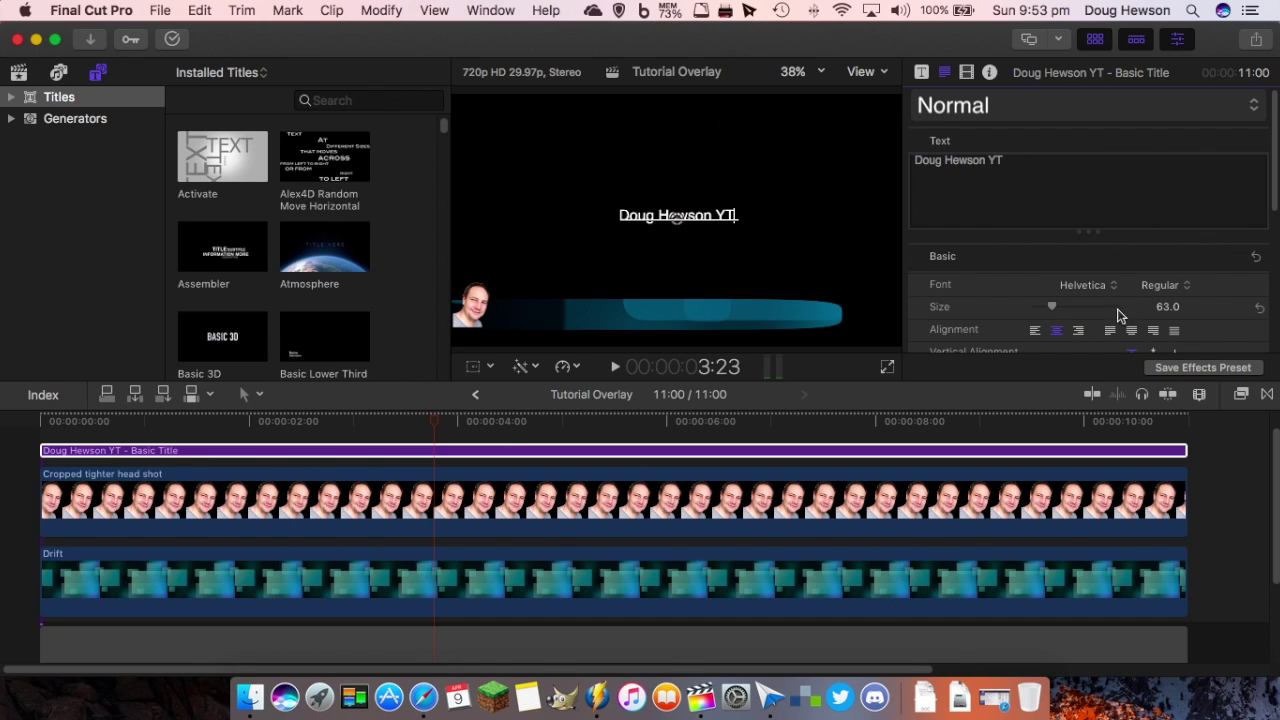
left_click(1115, 291)
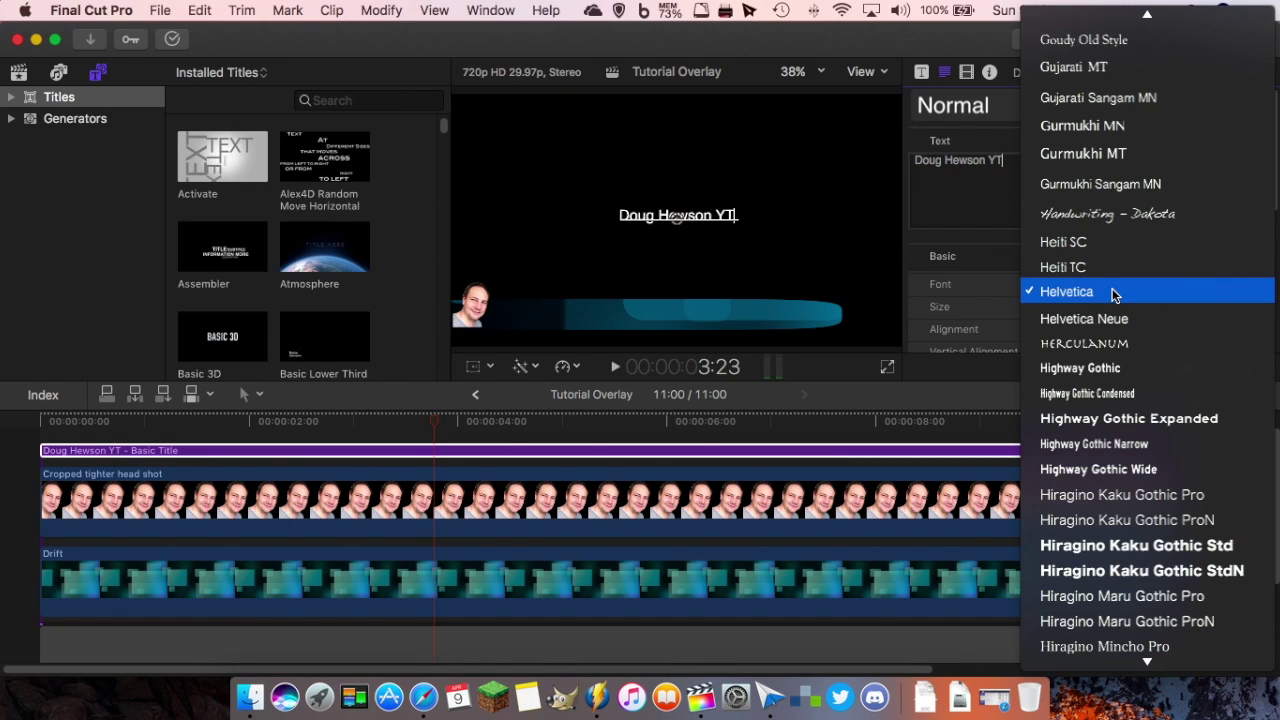
left_click(1115, 484)
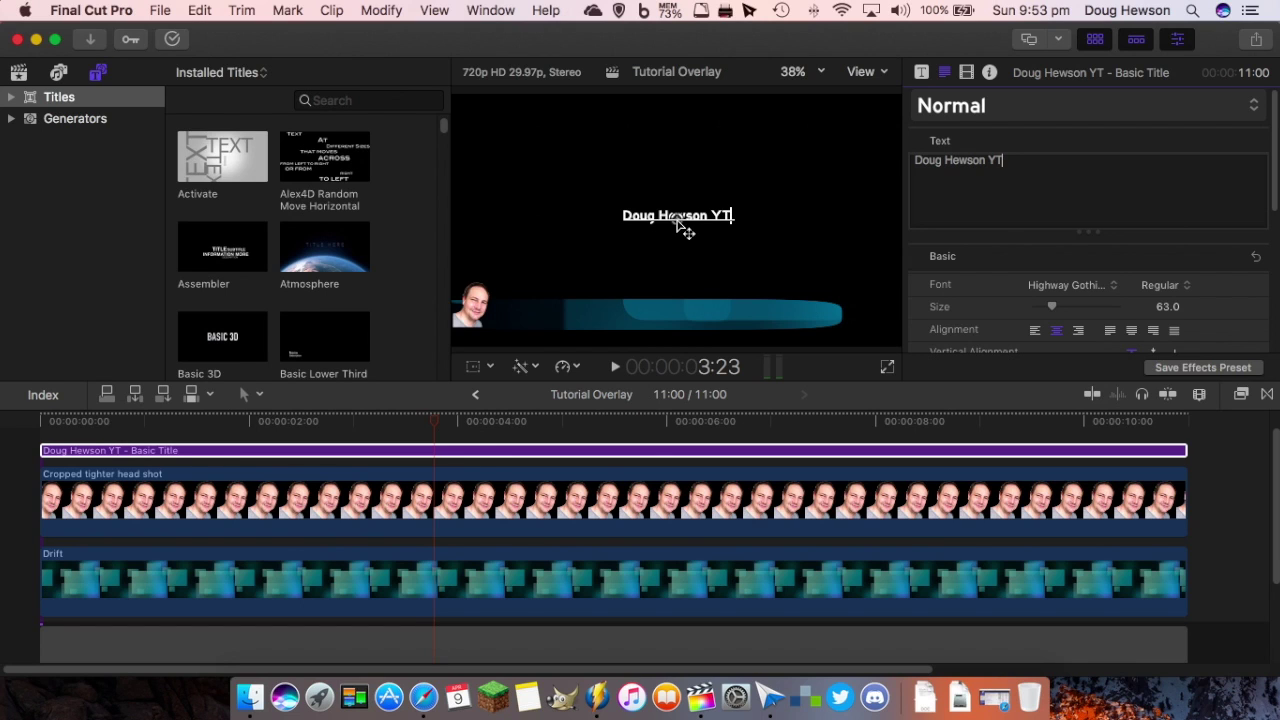
Enlarge the title to size 90 and position it on the blue bar beside the head shot.
left_click_drag(678, 224, 551, 322)
left_click(1052, 312)
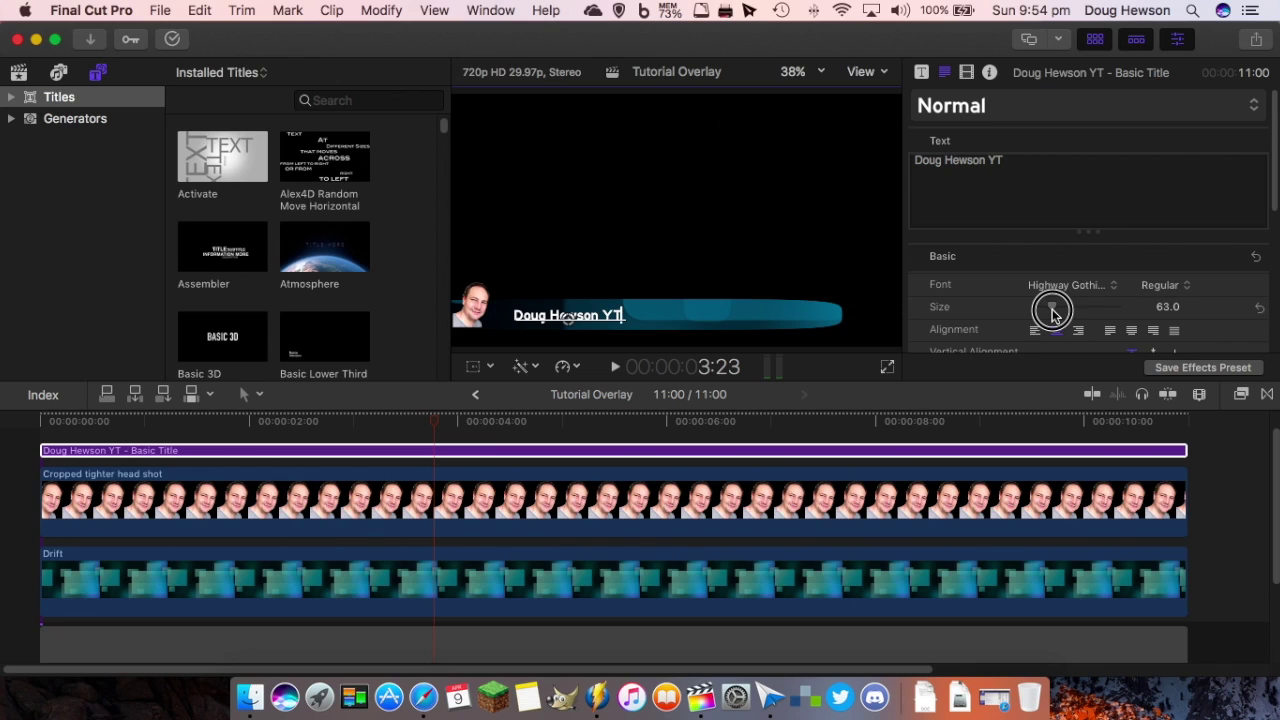
left_click_drag(1052, 312, 1060, 309)
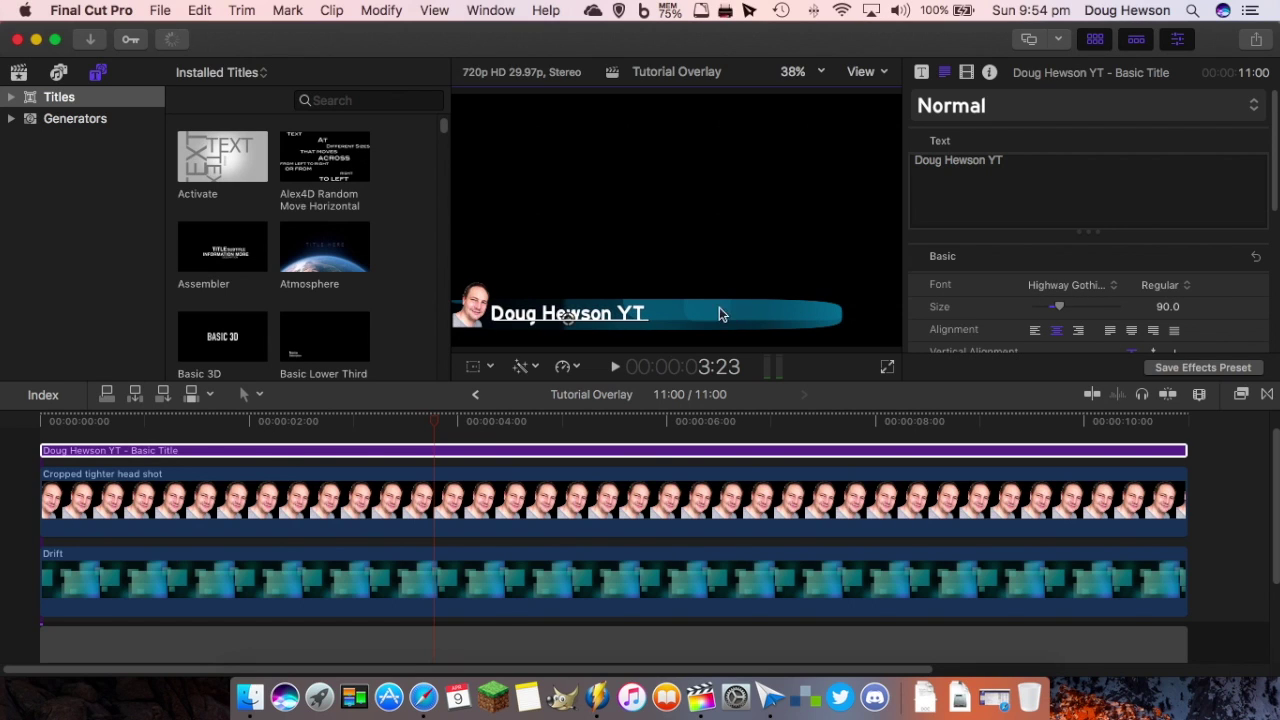
left_click_drag(576, 327, 589, 330)
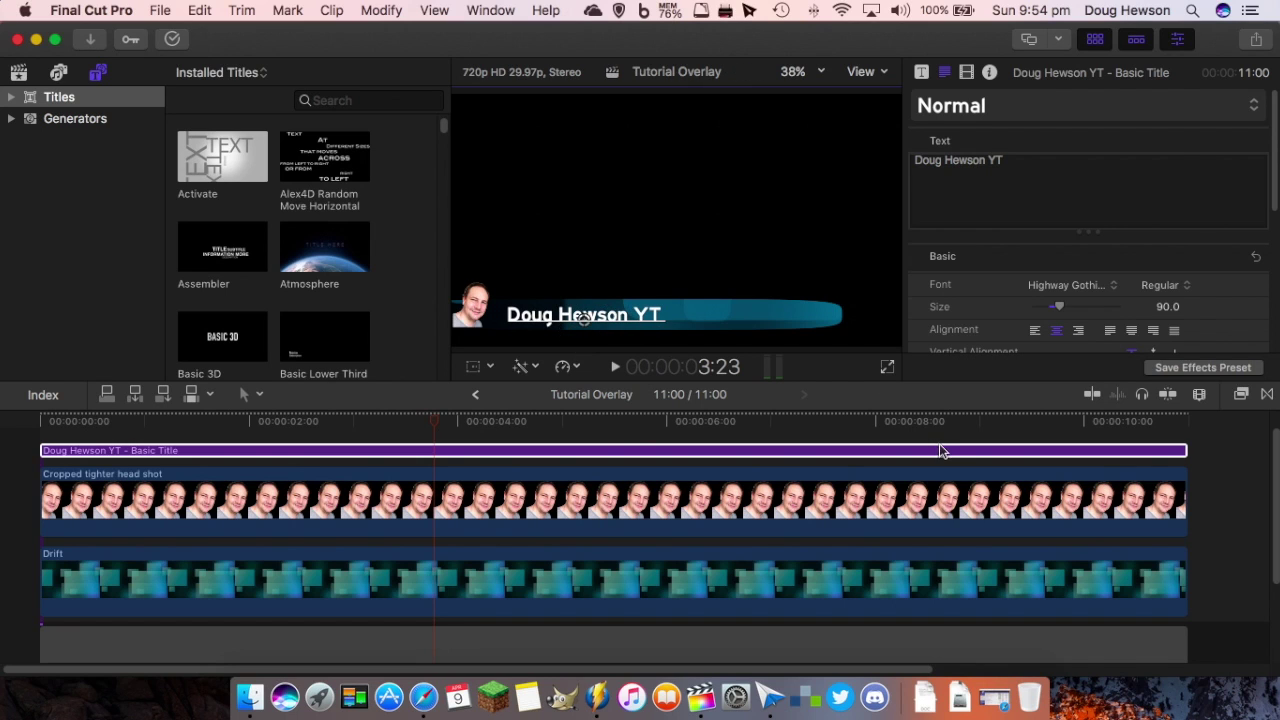
left_click(1231, 462)
scroll(1231, 449, "up", 2)
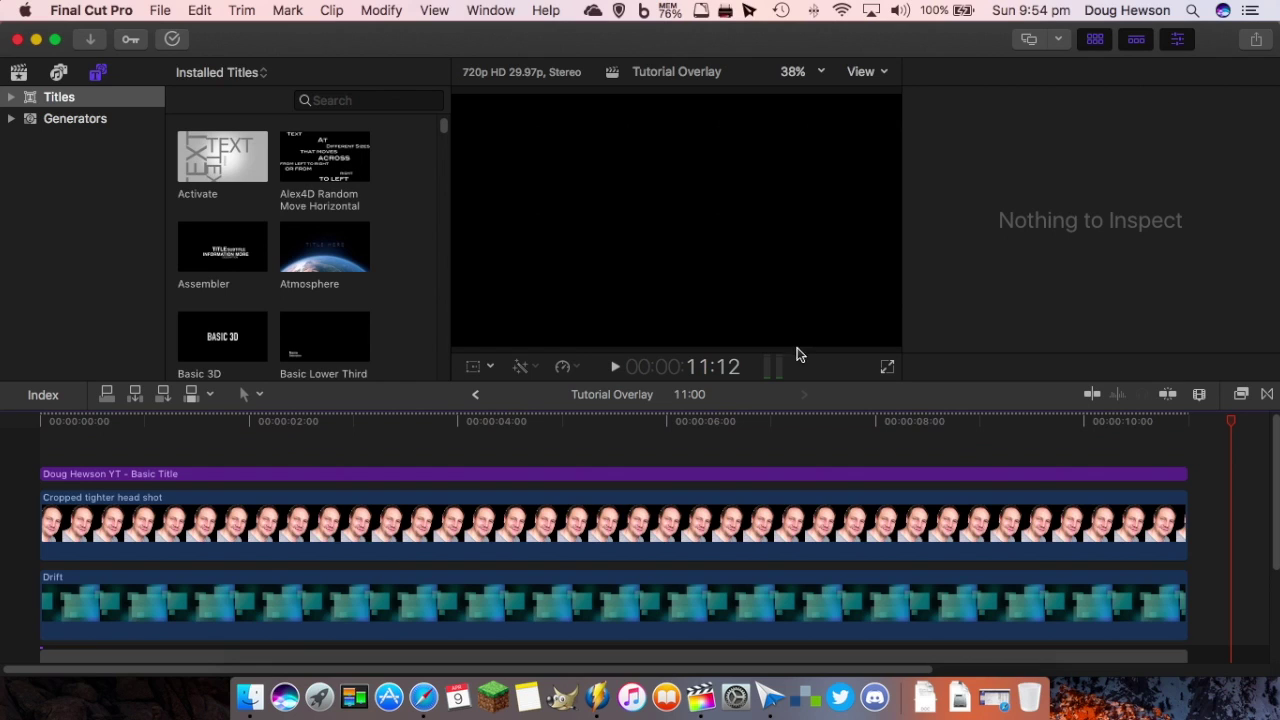
Turn on a drop shadow for the channel-name title and raise its opacity to about 85%.
left_click(470, 422)
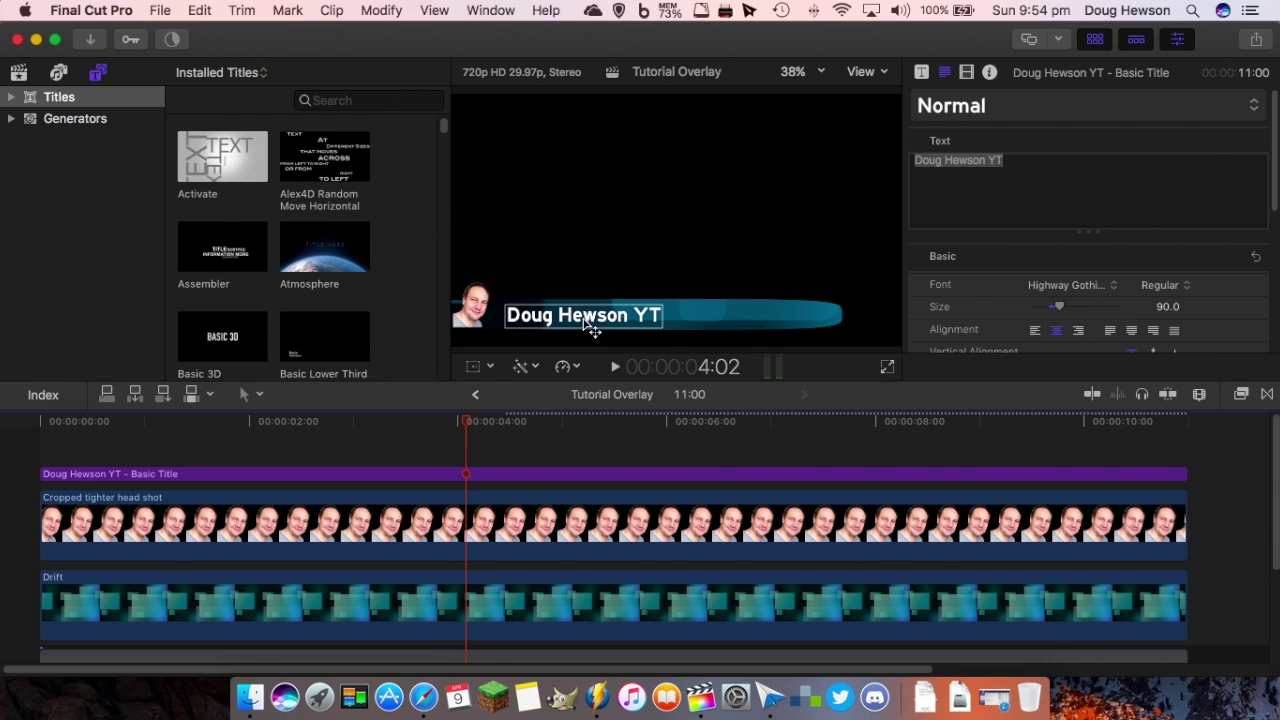
left_click(545, 475)
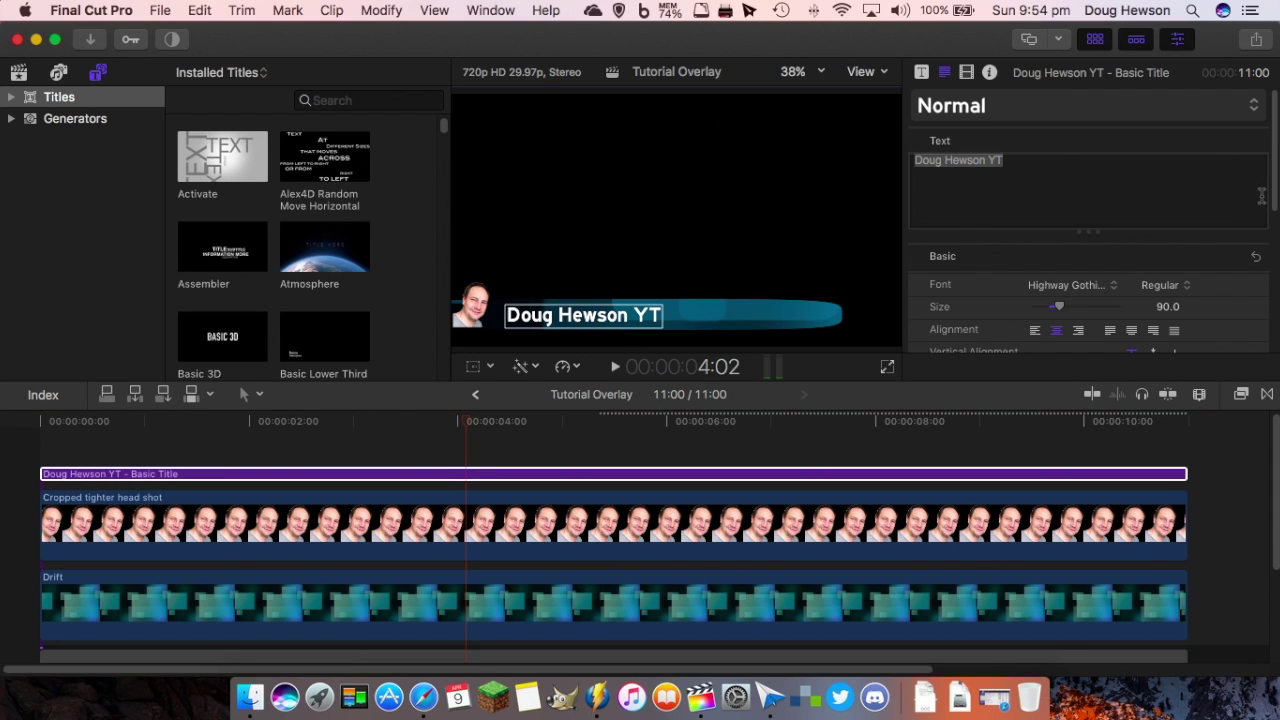
left_click_drag(1268, 205, 1266, 345)
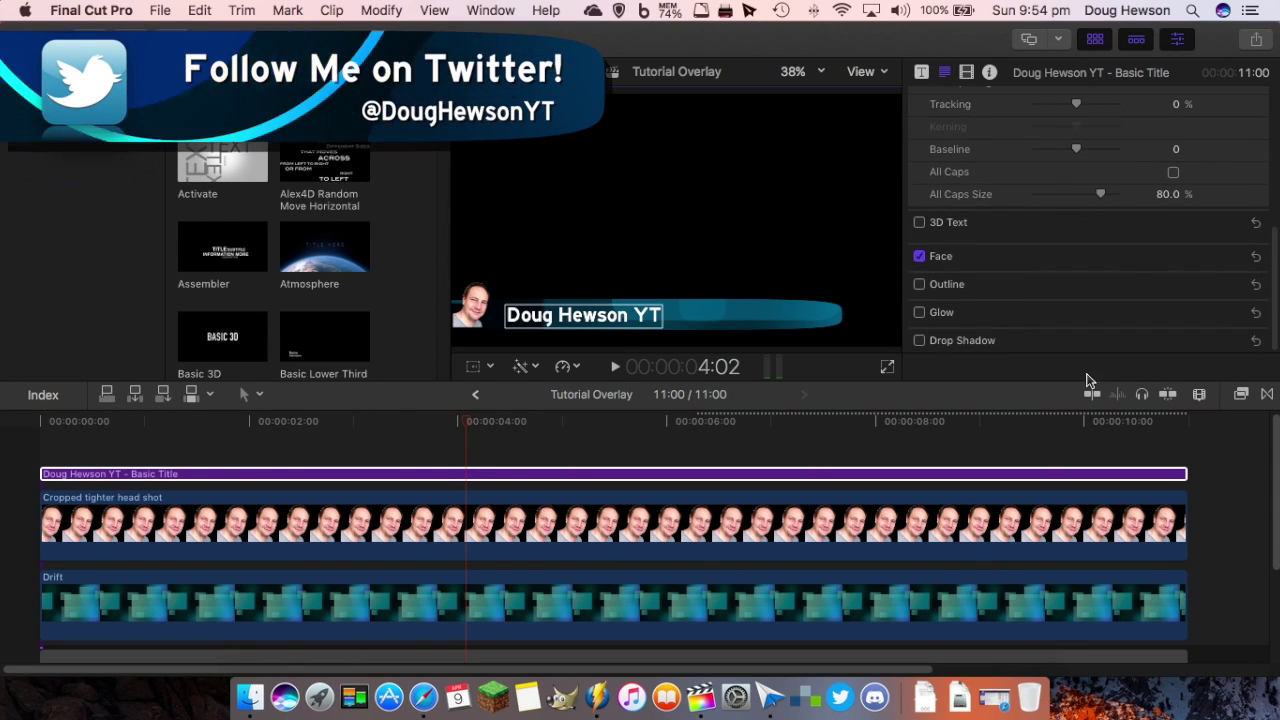
left_click(920, 341)
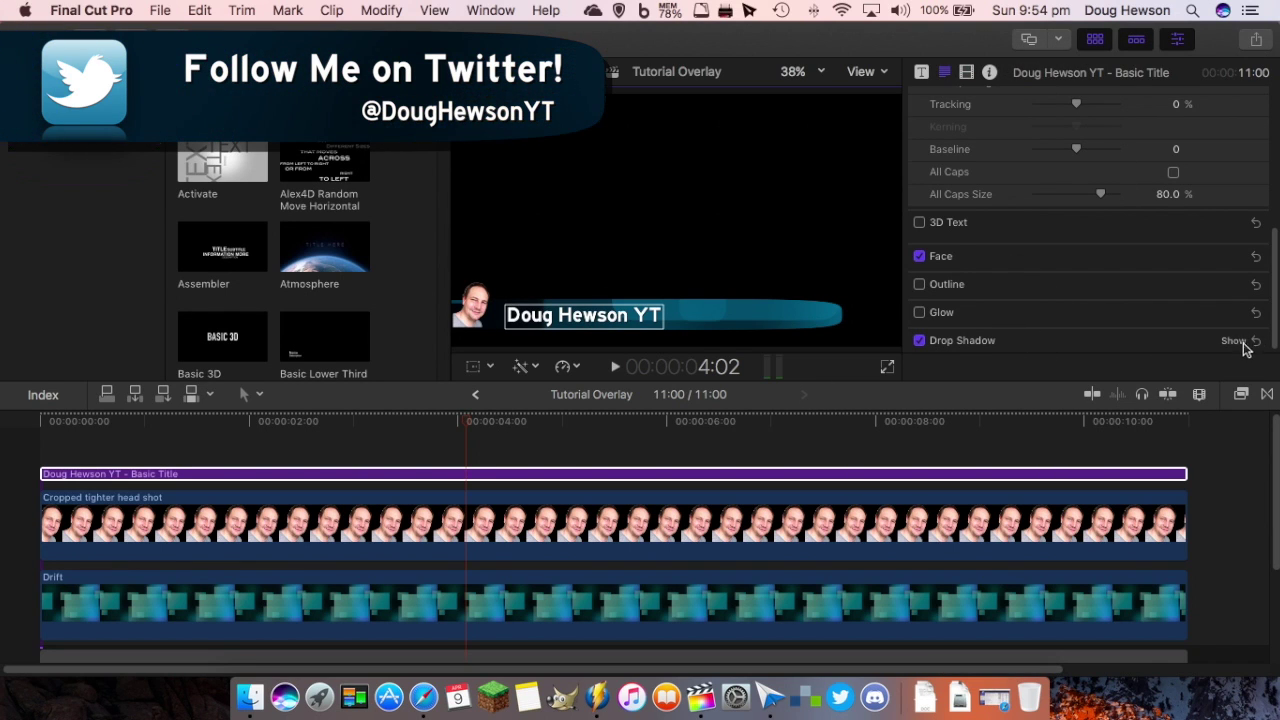
scroll(1137, 322, "down", 5)
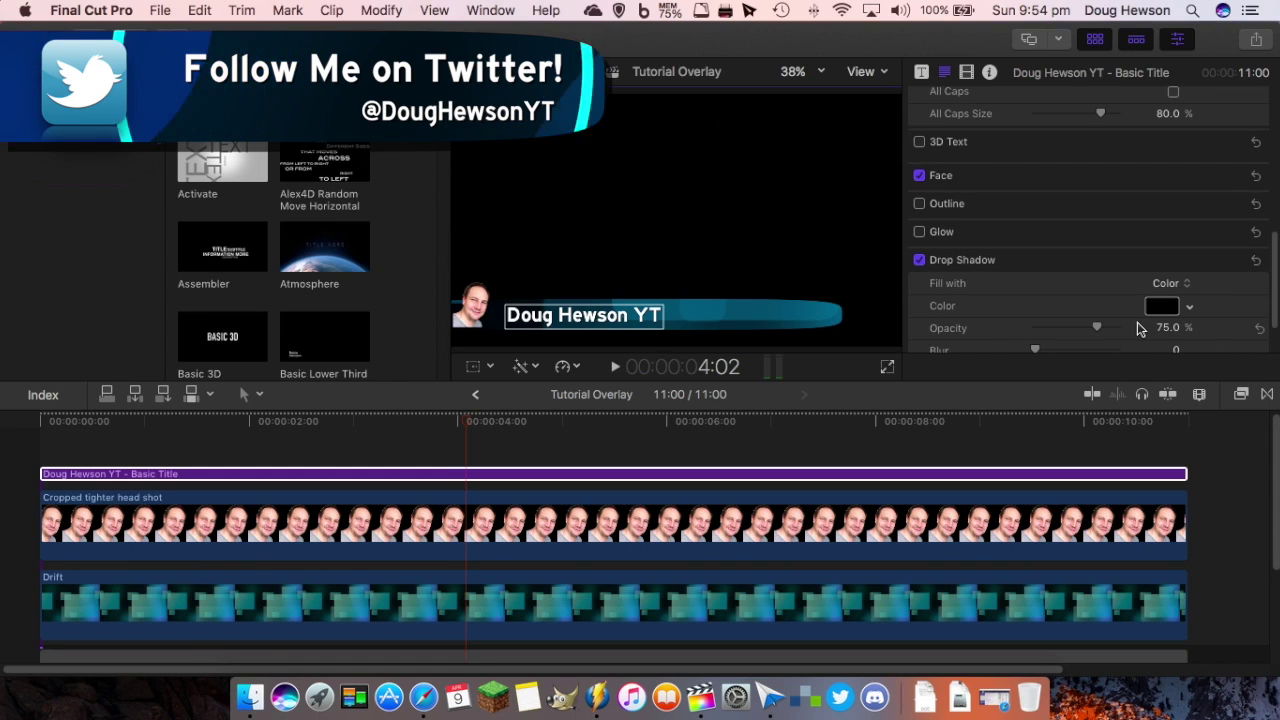
left_click_drag(1103, 302, 1107, 303)
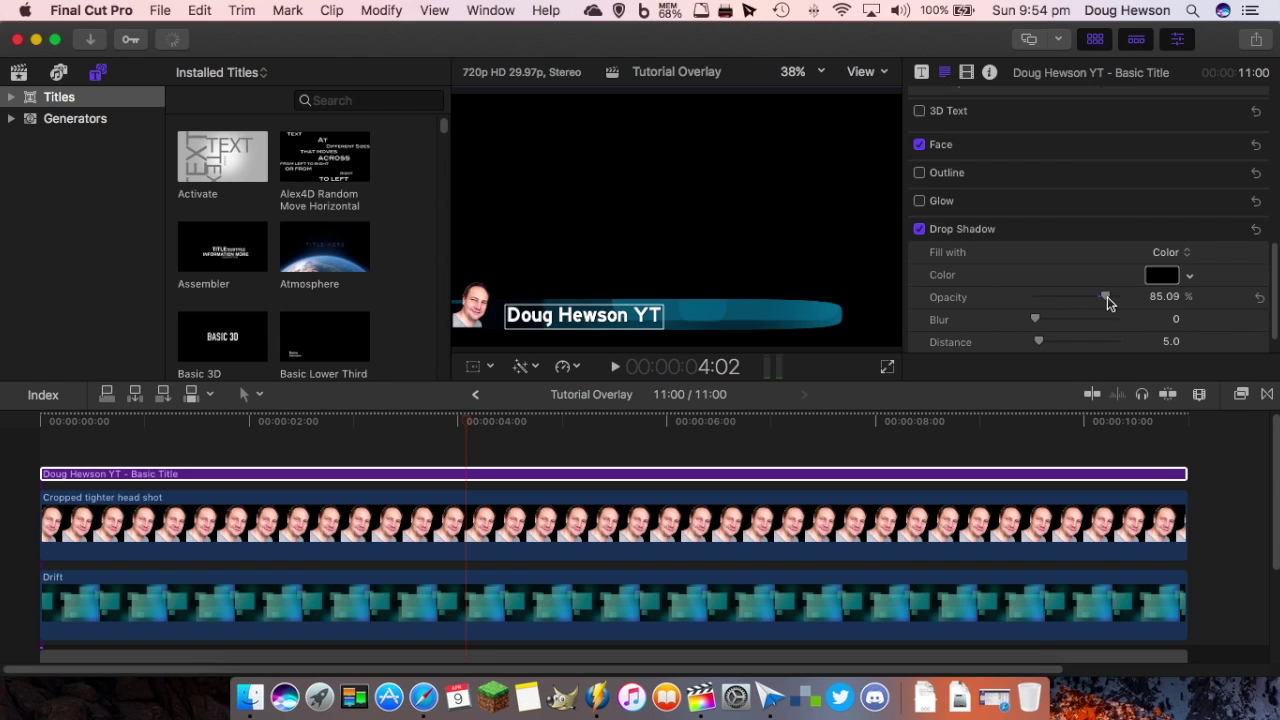
left_click(690, 525)
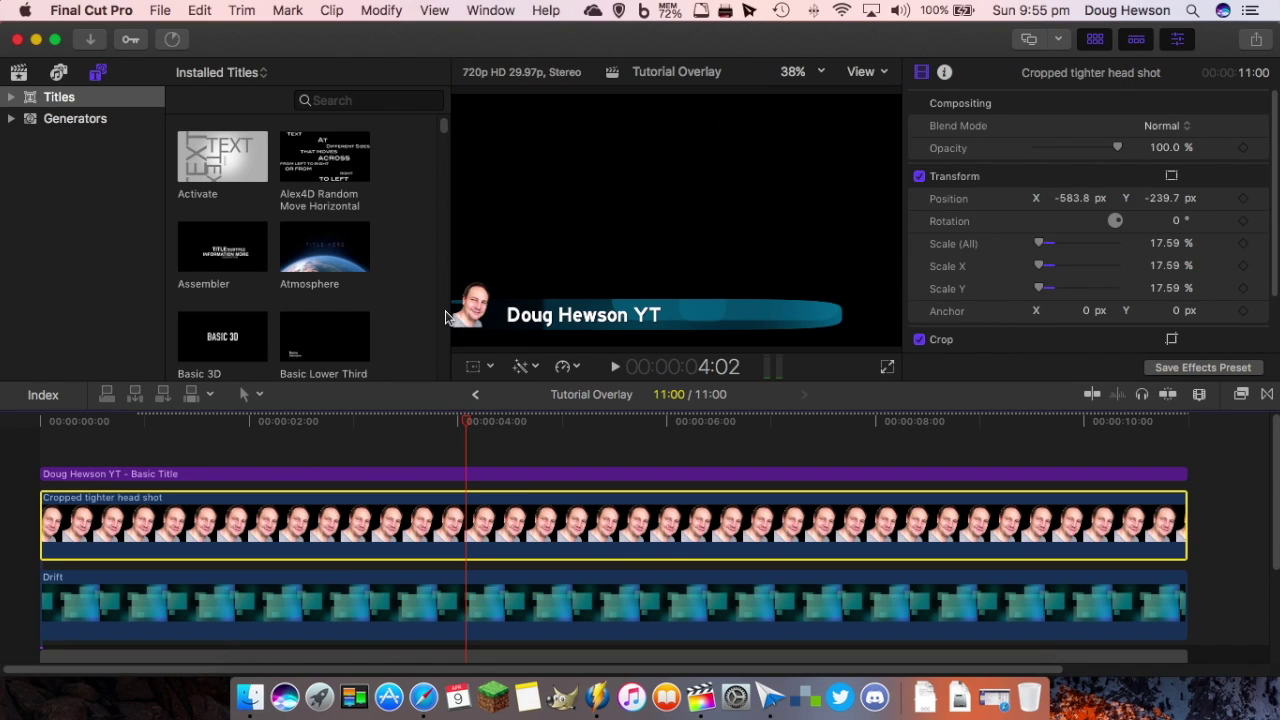
Apply the Drop Shadow effect from the All effects list to the Cropped tighter head shot clip.
left_click(1243, 395)
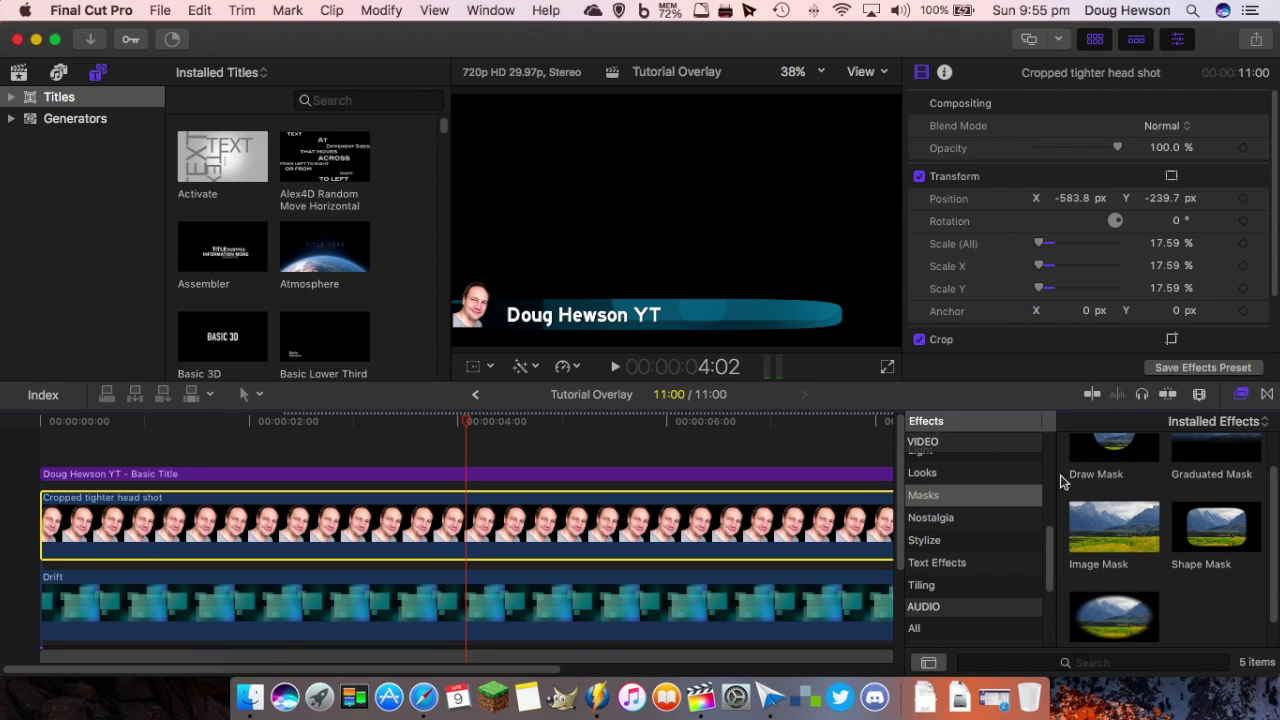
scroll(960, 484, "up", 10)
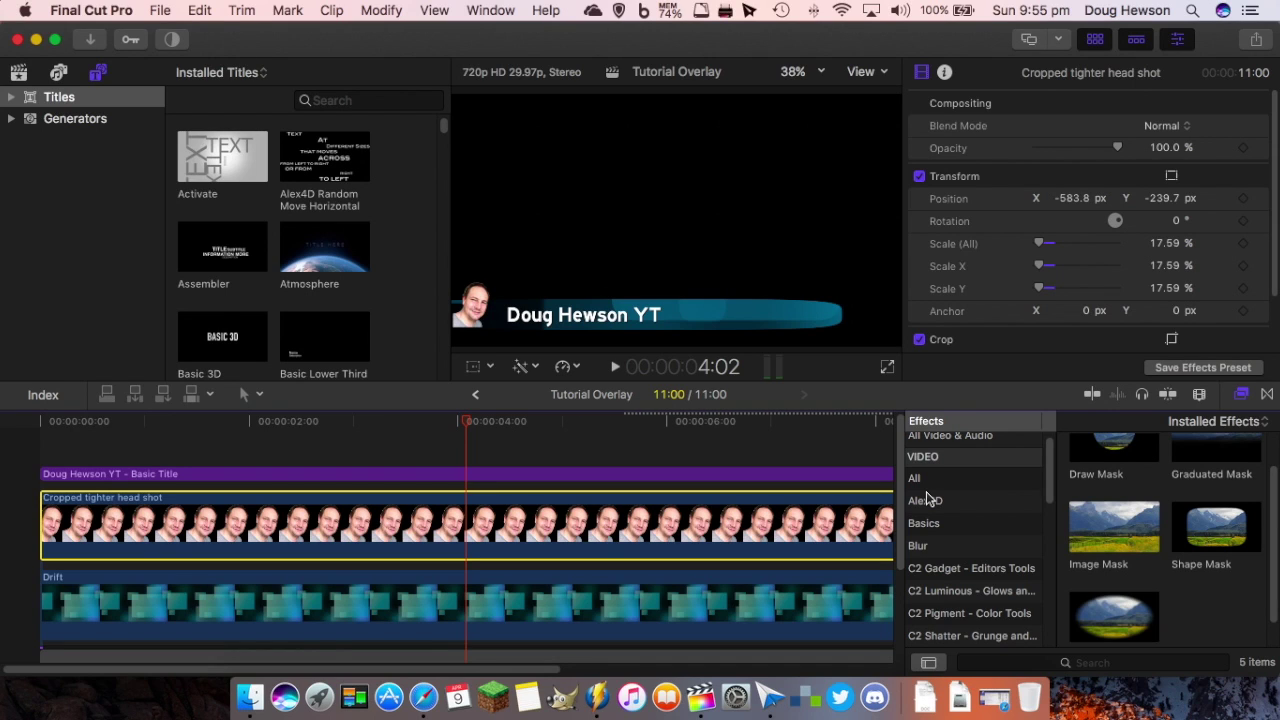
left_click(915, 478)
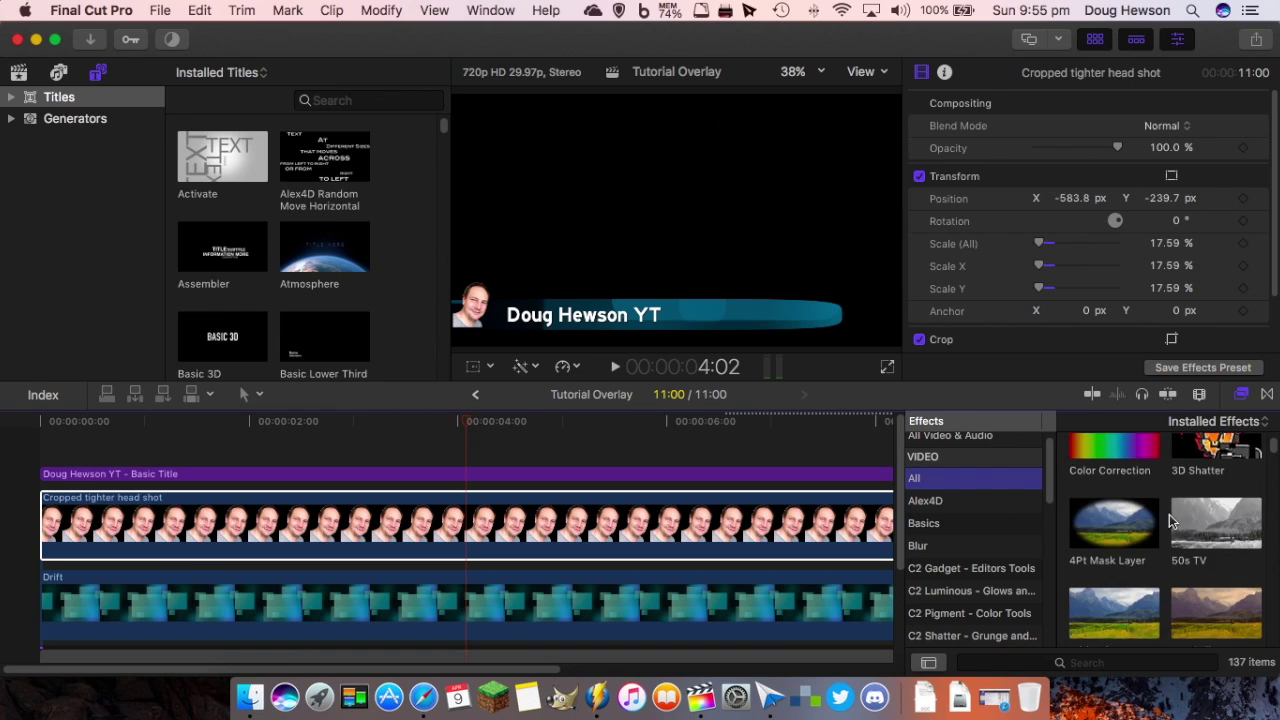
scroll(1171, 518, "down", 10)
scroll(1171, 518, "down", 15)
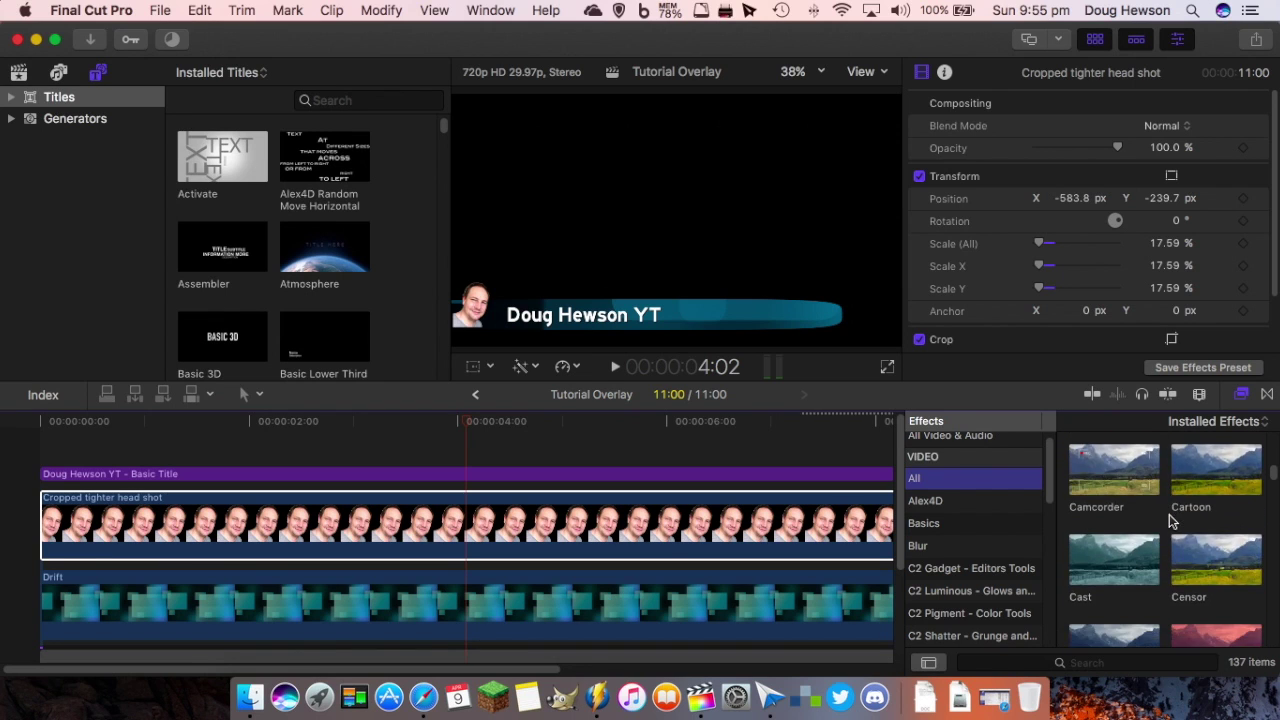
scroll(1174, 520, "down", 5)
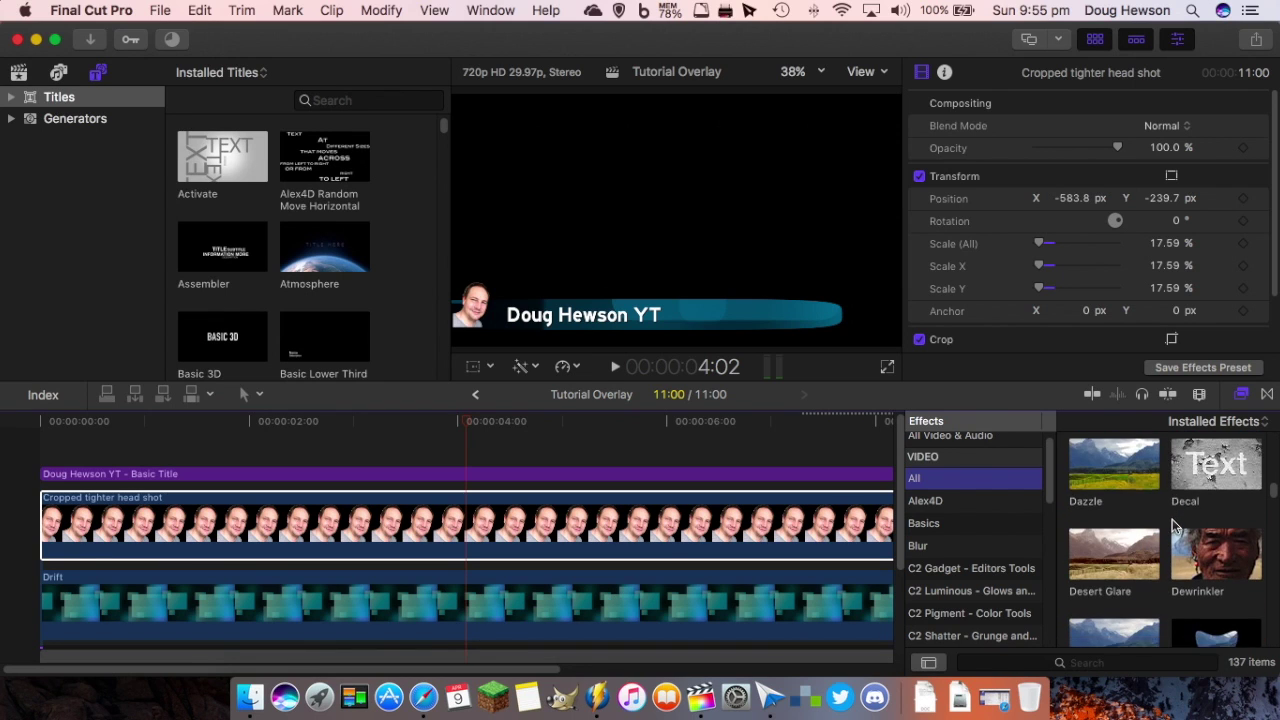
left_click_drag(1207, 574, 685, 524)
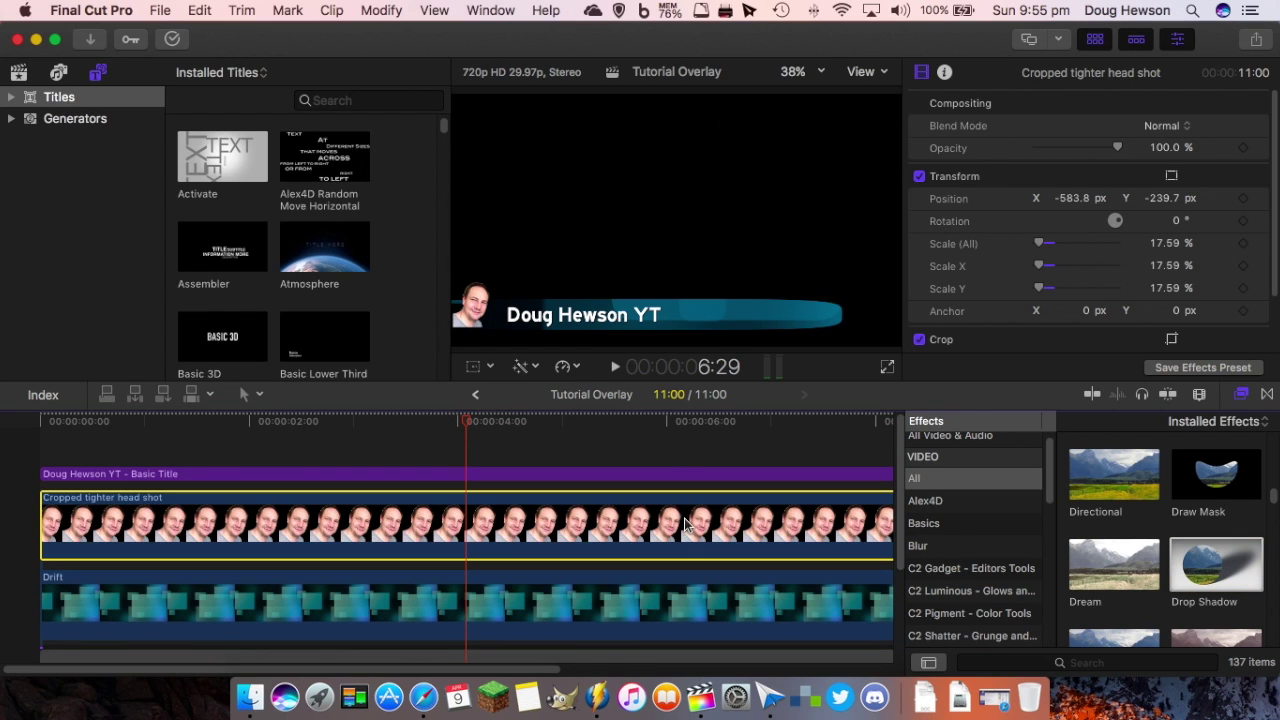
left_click(1243, 393)
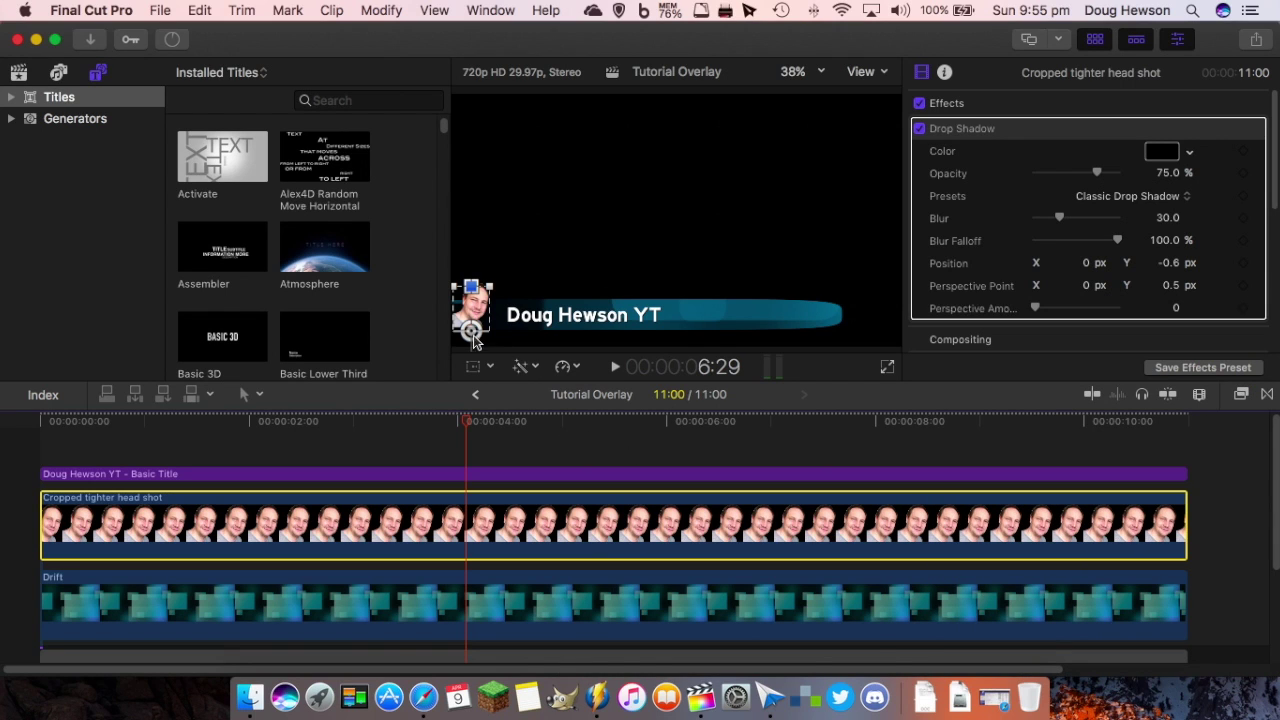
left_click(474, 332)
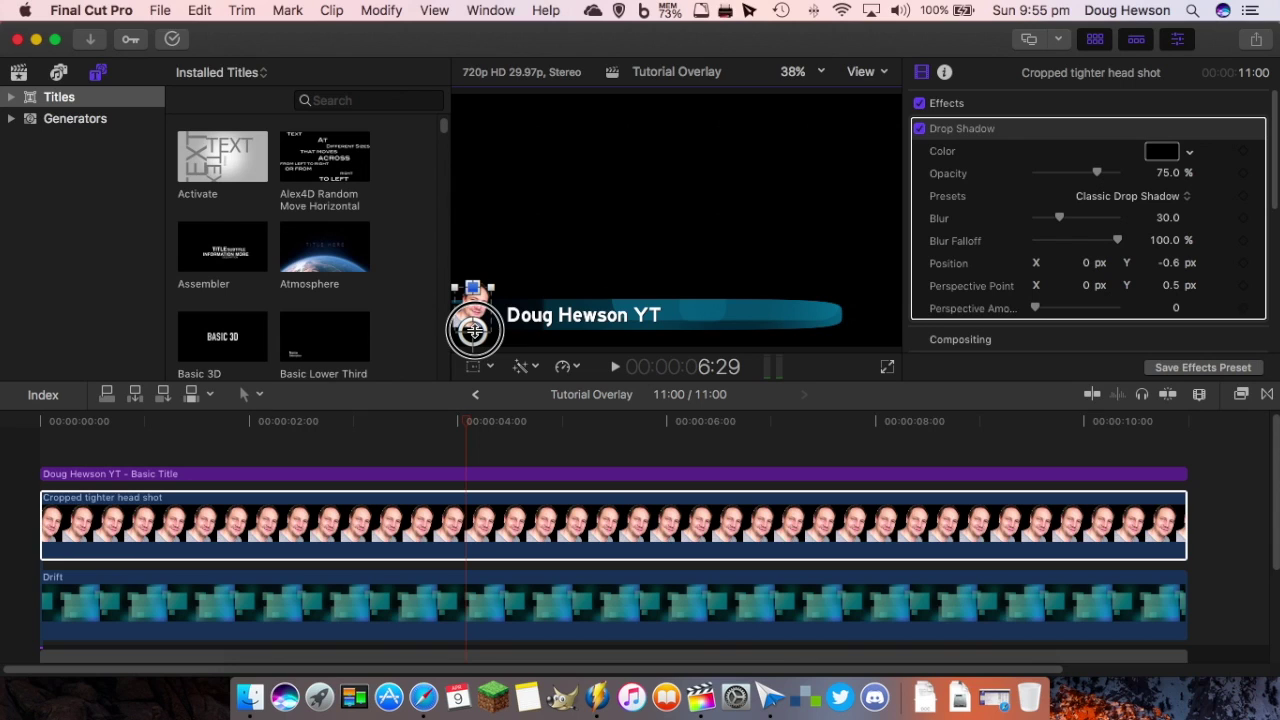
left_click(1260, 450)
left_click(505, 435)
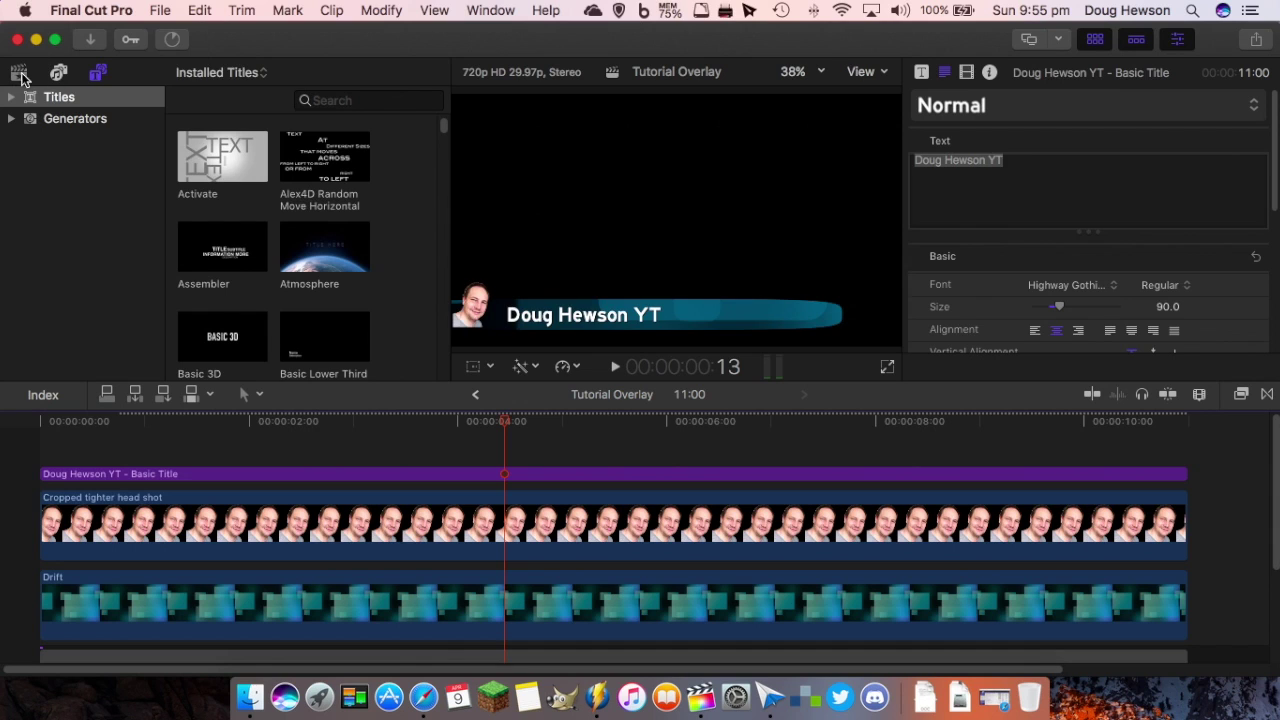
Add the YouTube icon still to the timeline and set its duration to 11:00.
left_click(18, 72)
scroll(300, 265, "down", 5)
left_click(286, 286)
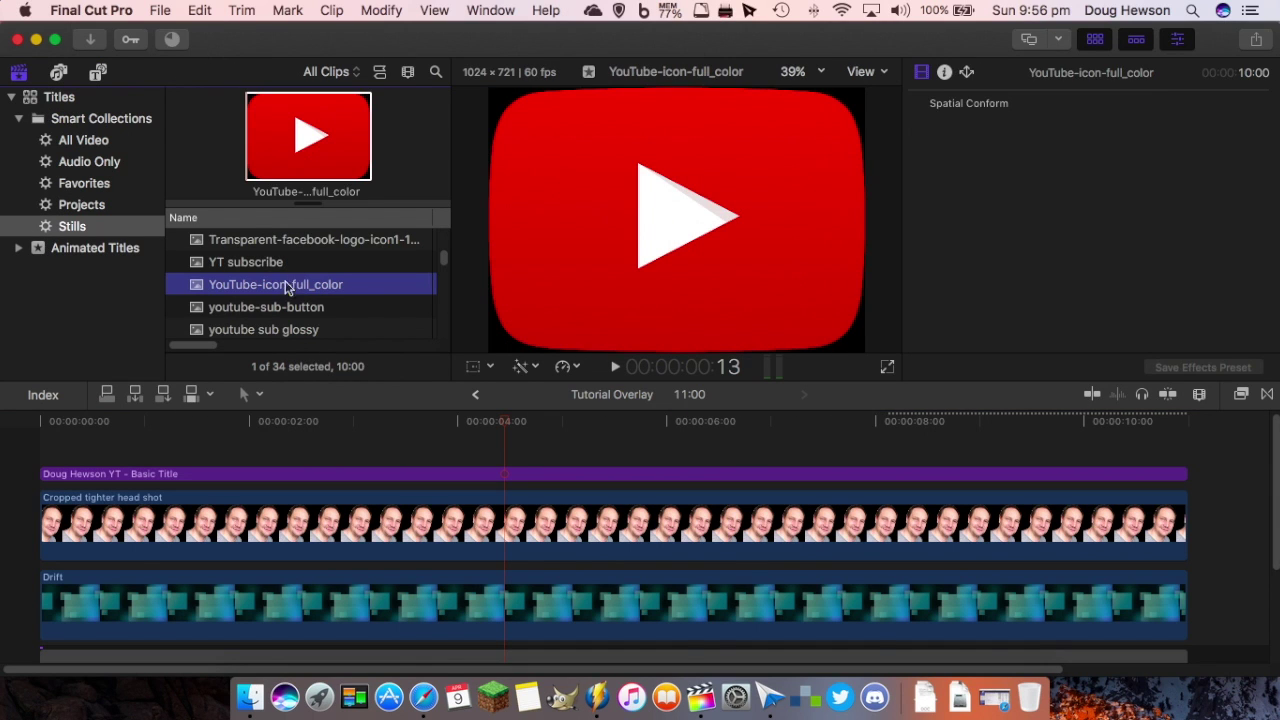
left_click_drag(286, 286, 30, 436)
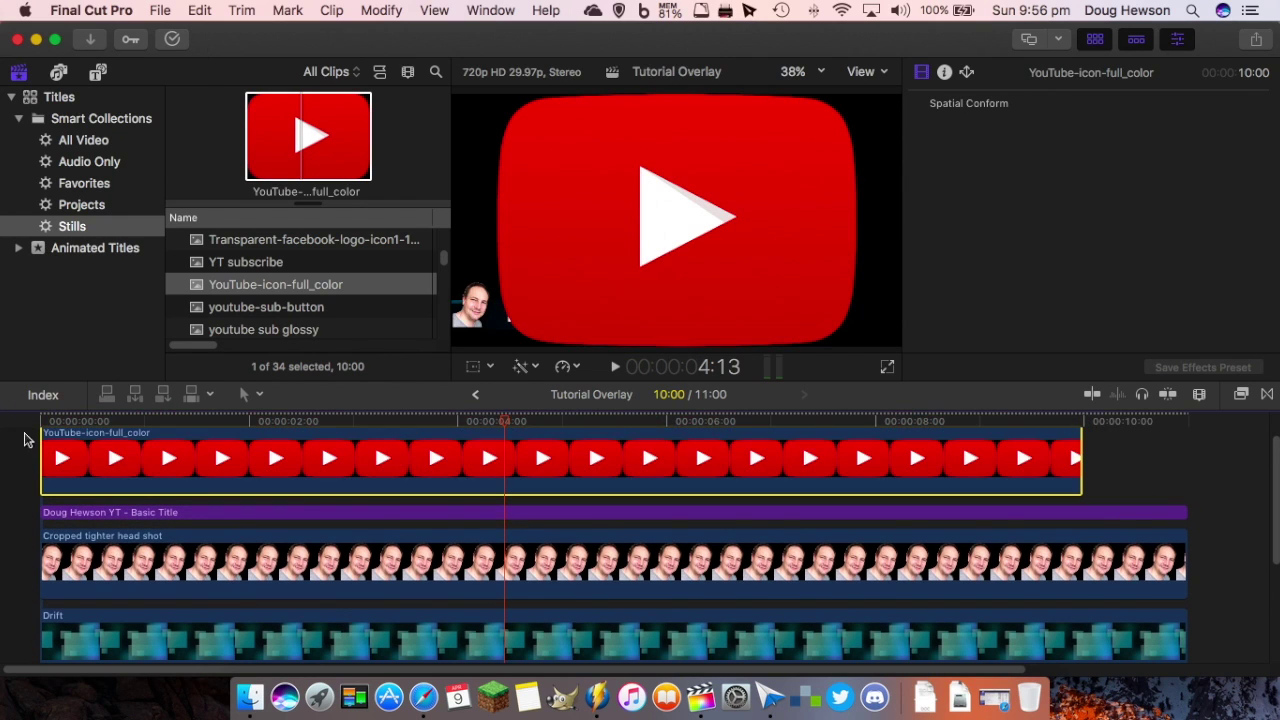
right_click(415, 466)
left_click(490, 406)
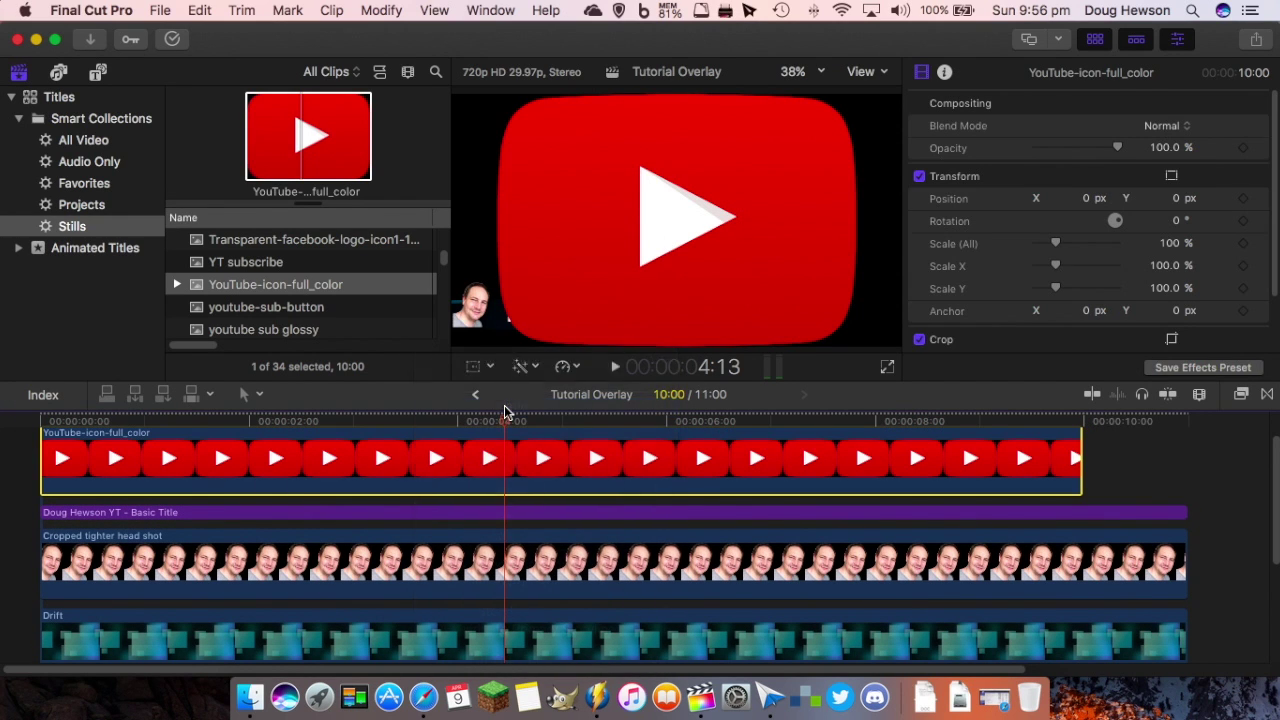
type("1100")
key("Return")
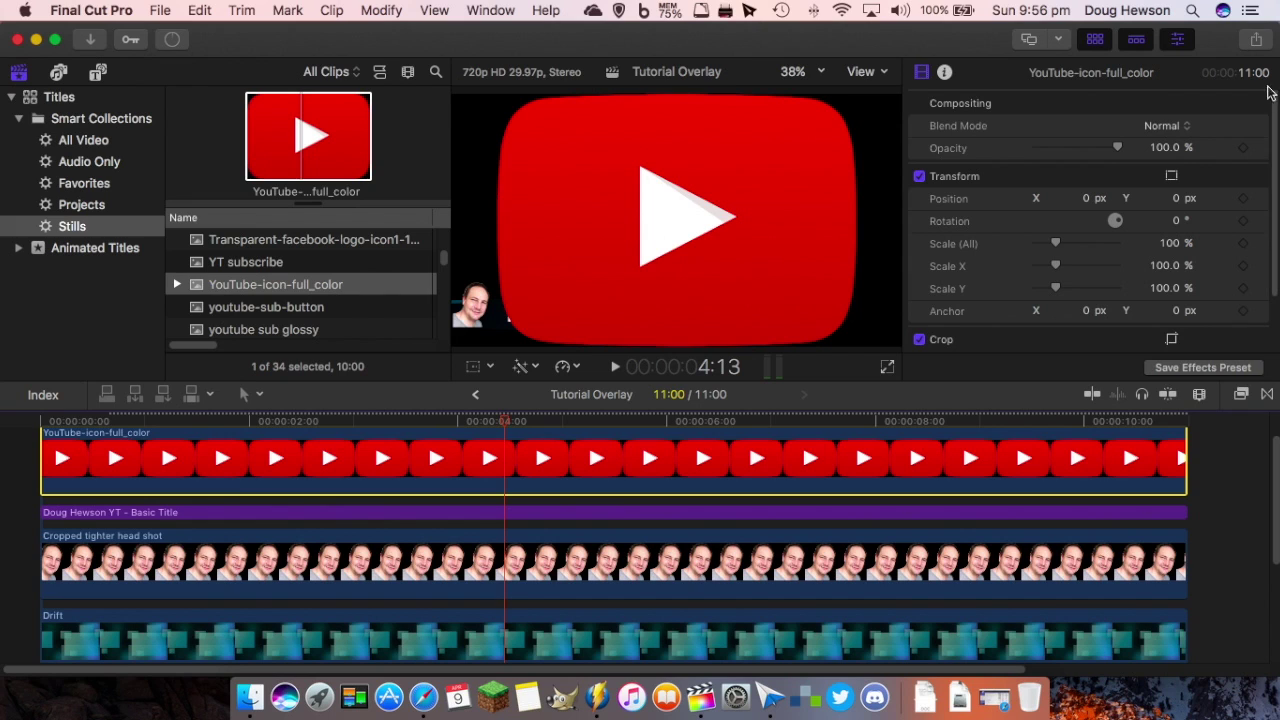
Shrink the YouTube icon with transform handles and place it on the name bar.
left_click(1177, 39)
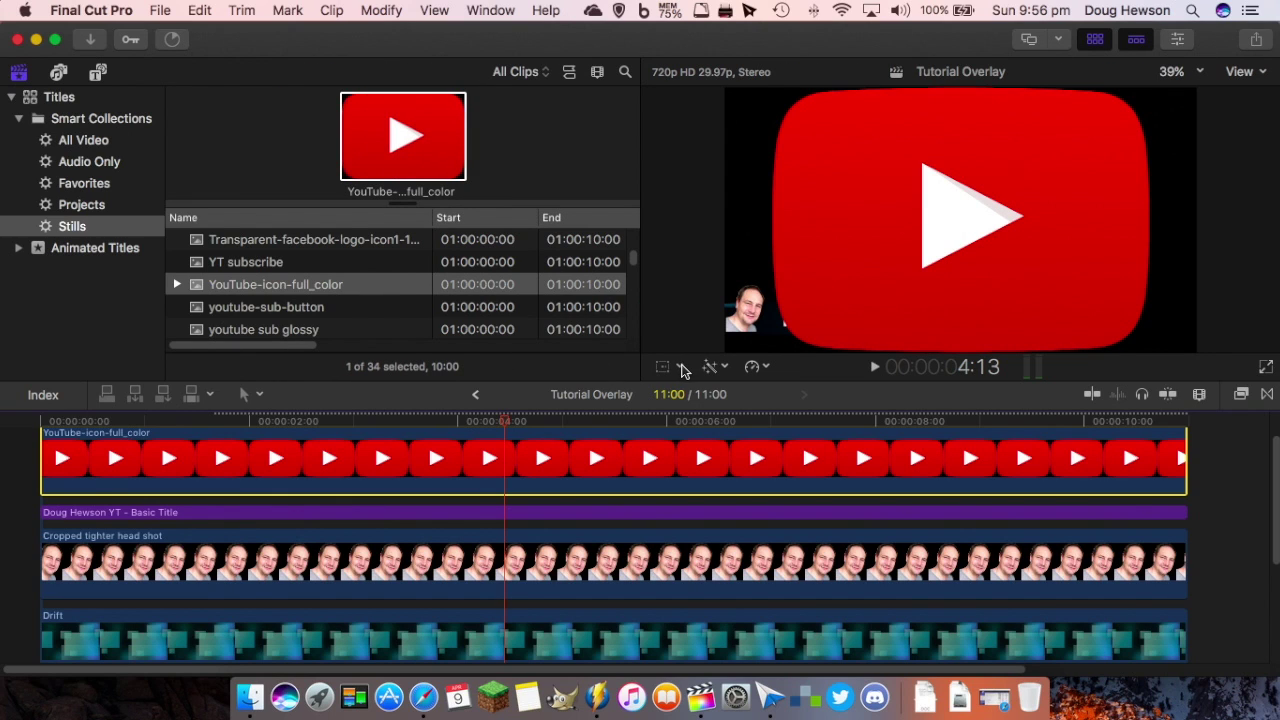
left_click(681, 367)
left_click(729, 383)
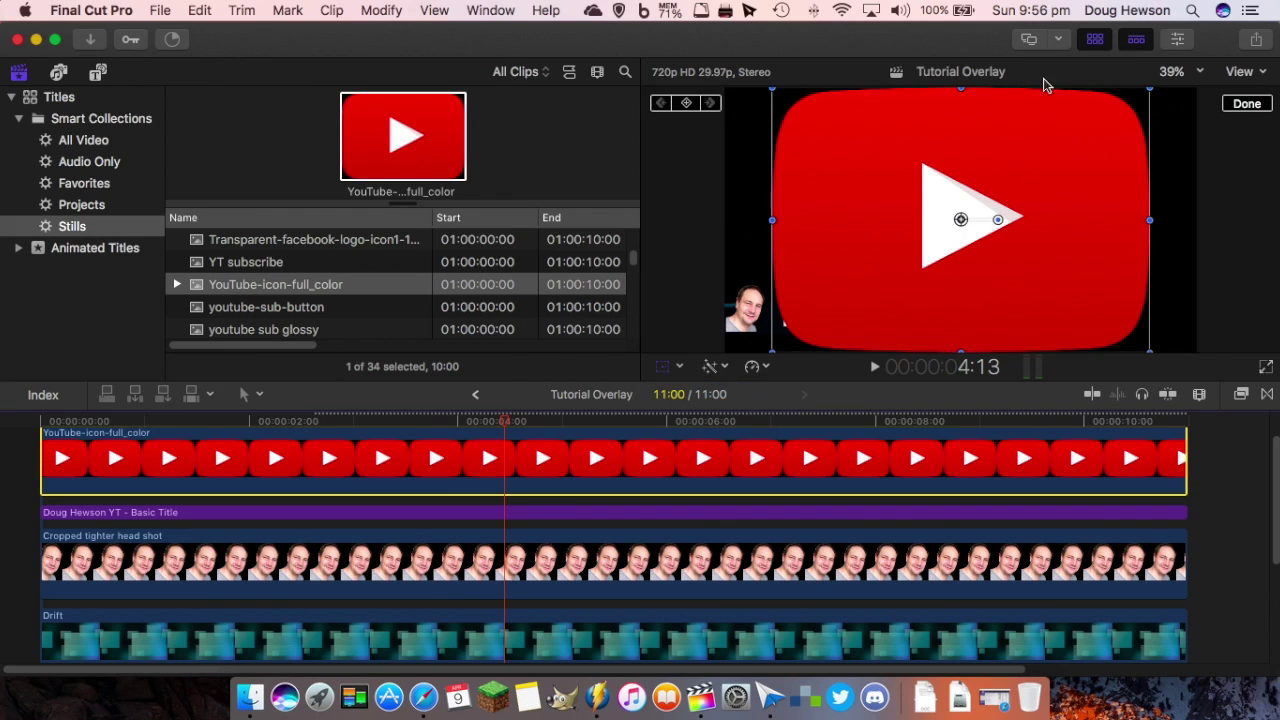
left_click_drag(1147, 93, 1013, 310)
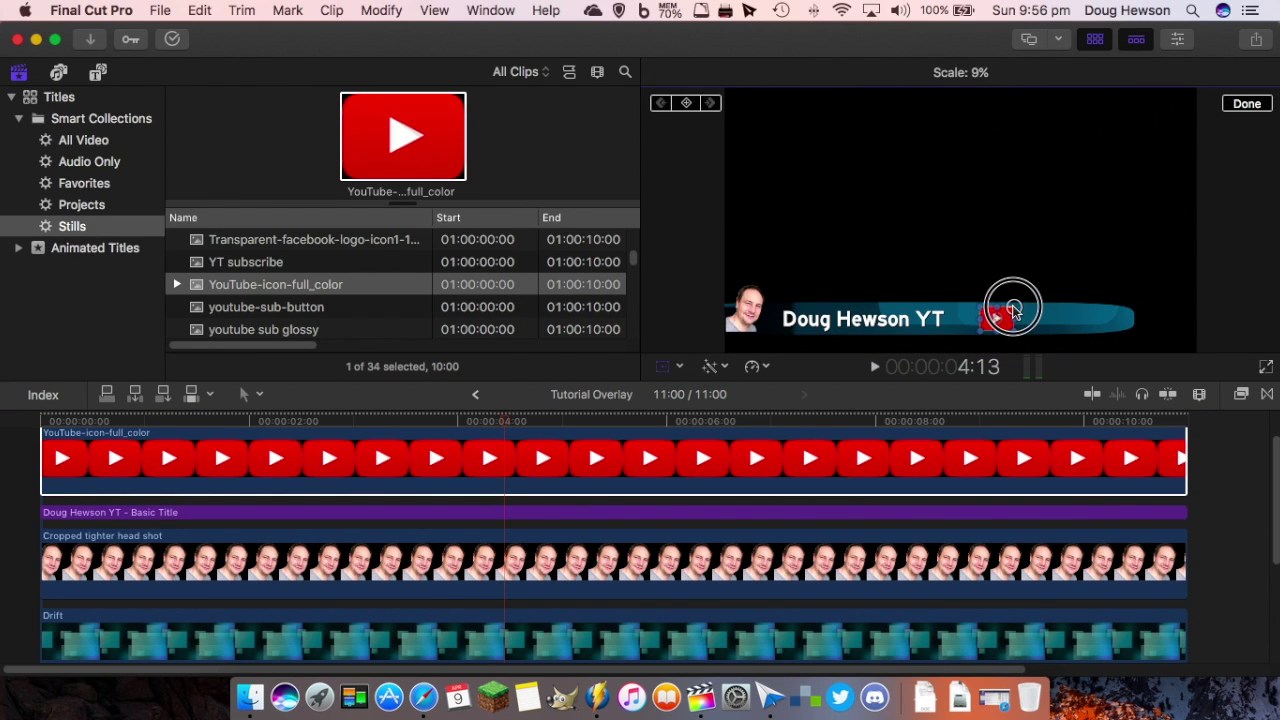
left_click(1246, 104)
Add the Facebook logo above the other clips and shrink it onto the bar beside YouTube.
left_click(1241, 394)
left_click(1241, 394)
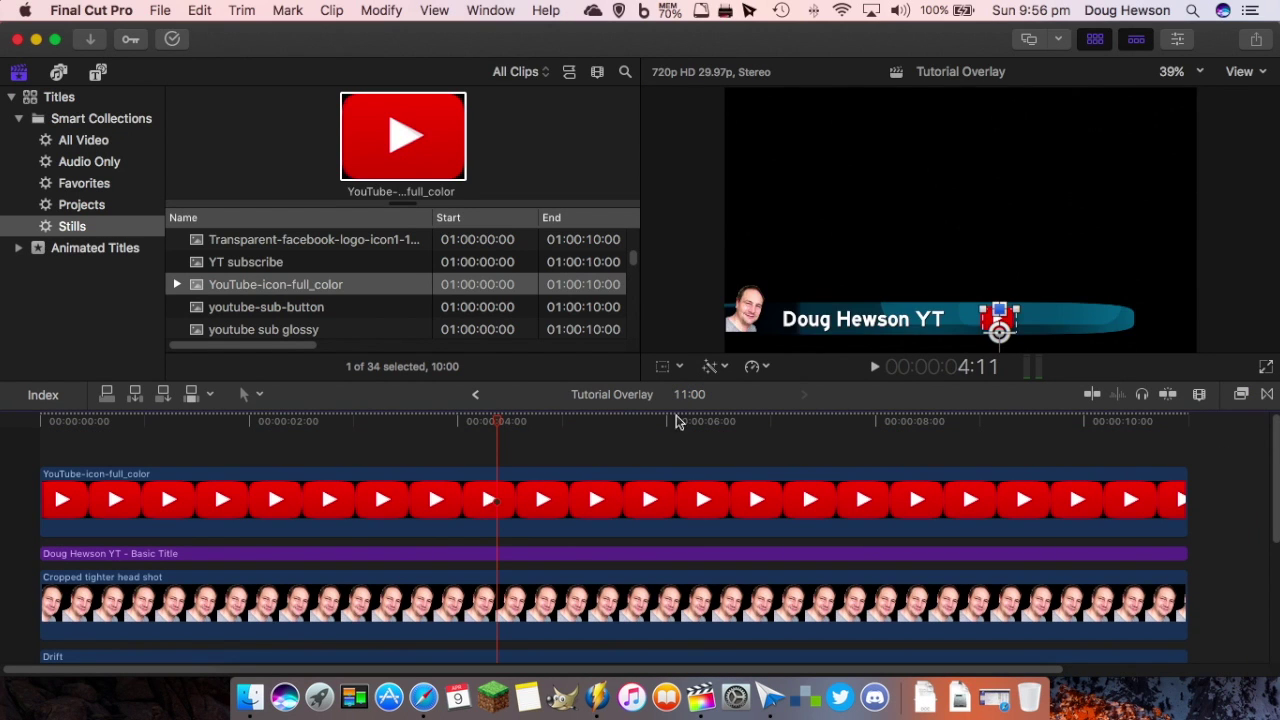
left_click(246, 262)
left_click_drag(271, 242, 5, 440)
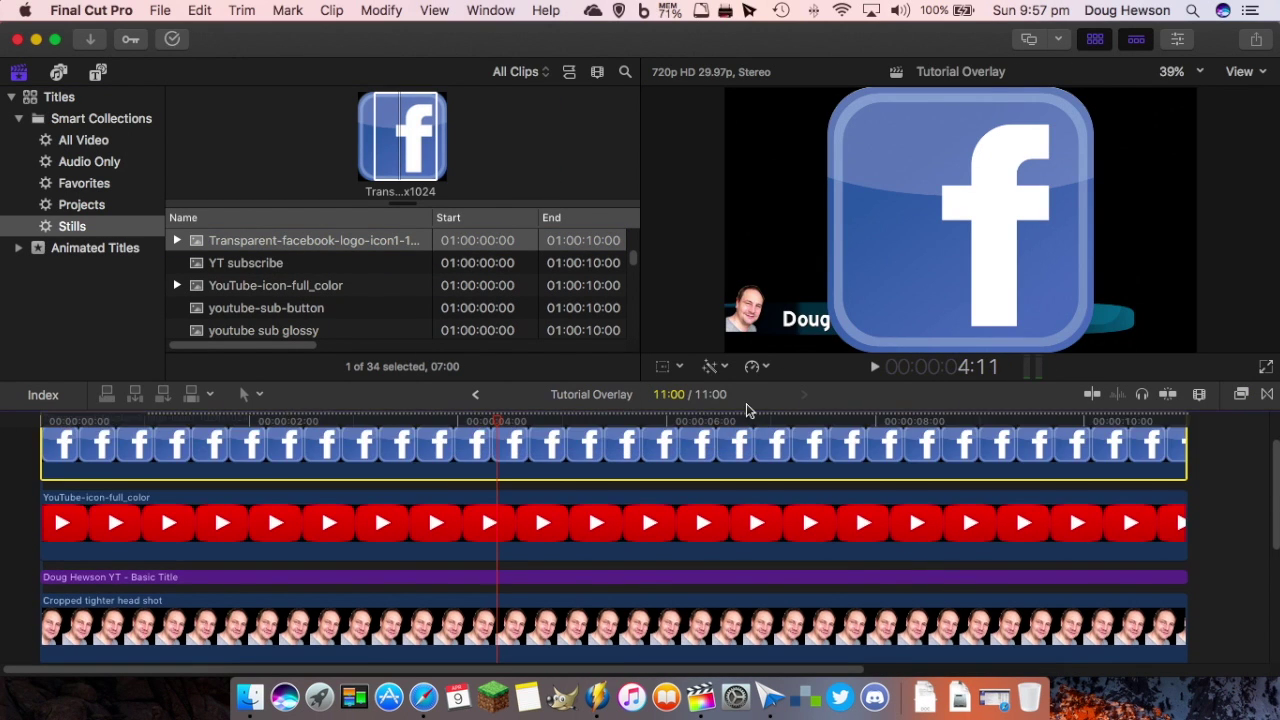
left_click(679, 367)
left_click(729, 388)
left_click_drag(1100, 92, 1010, 230)
left_click_drag(1040, 255, 1040, 318)
left_click(1241, 394)
Add the Twitter logo as the top layer and shrink it to 19% at the bar's right.
left_click(1241, 395)
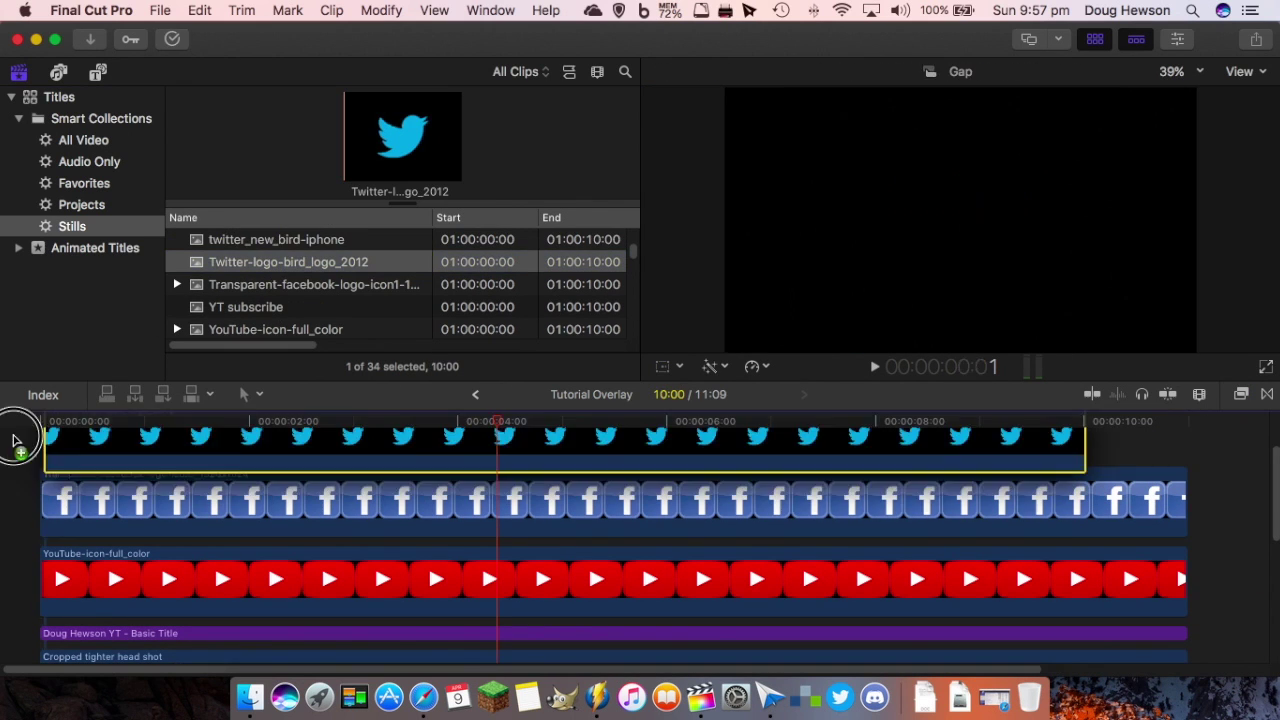
left_click_drag(23, 434, 50, 455)
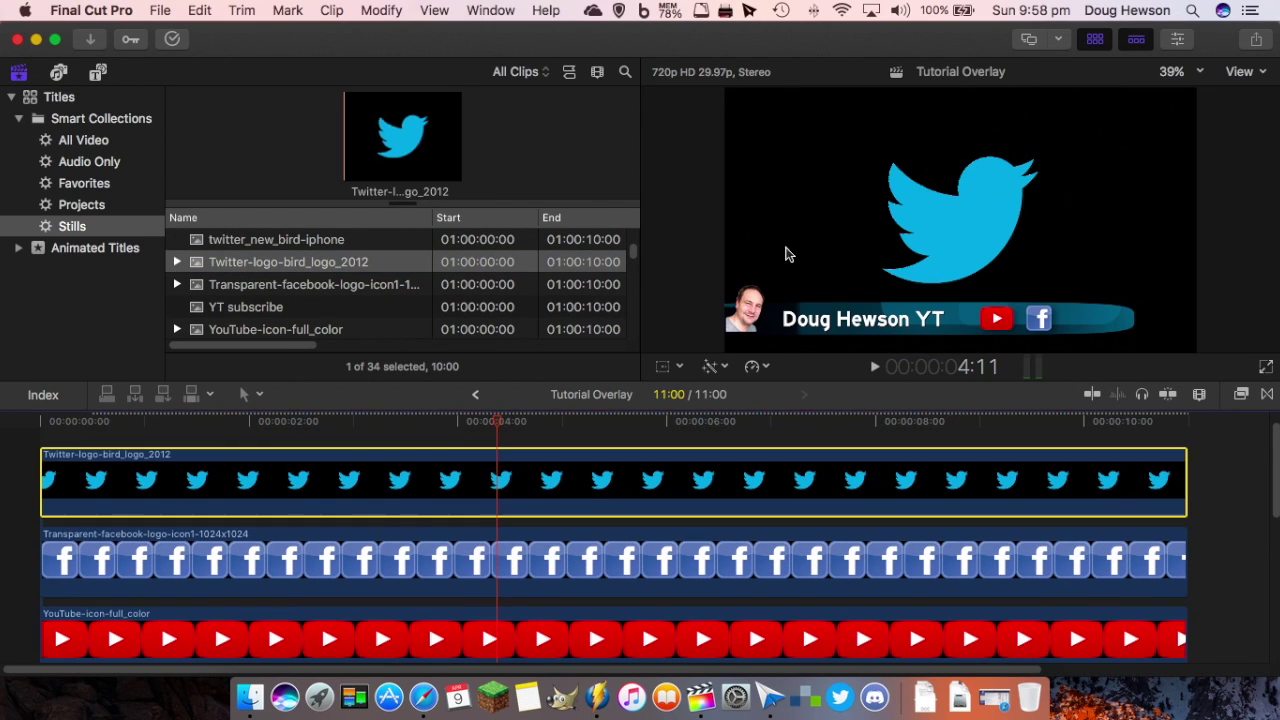
key("shift+t")
left_click_drag(1129, 120, 1118, 347)
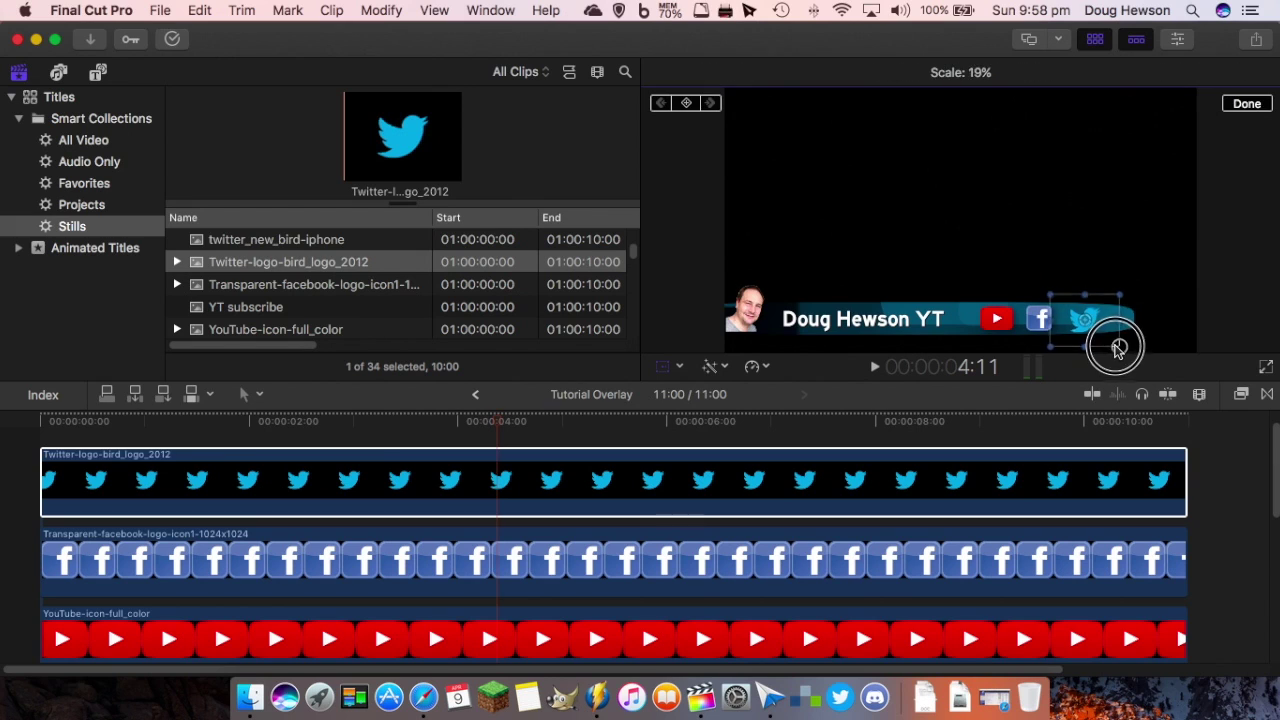
left_click(1247, 103)
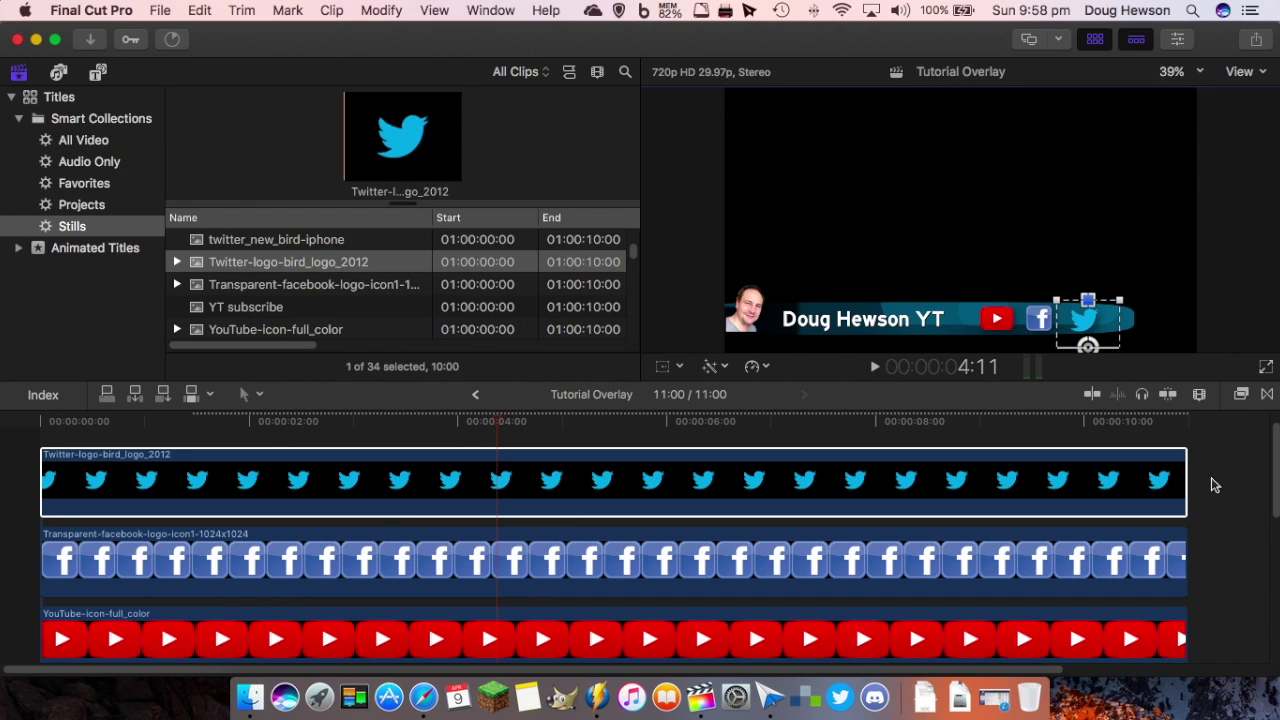
scroll(1212, 485, "down", 3)
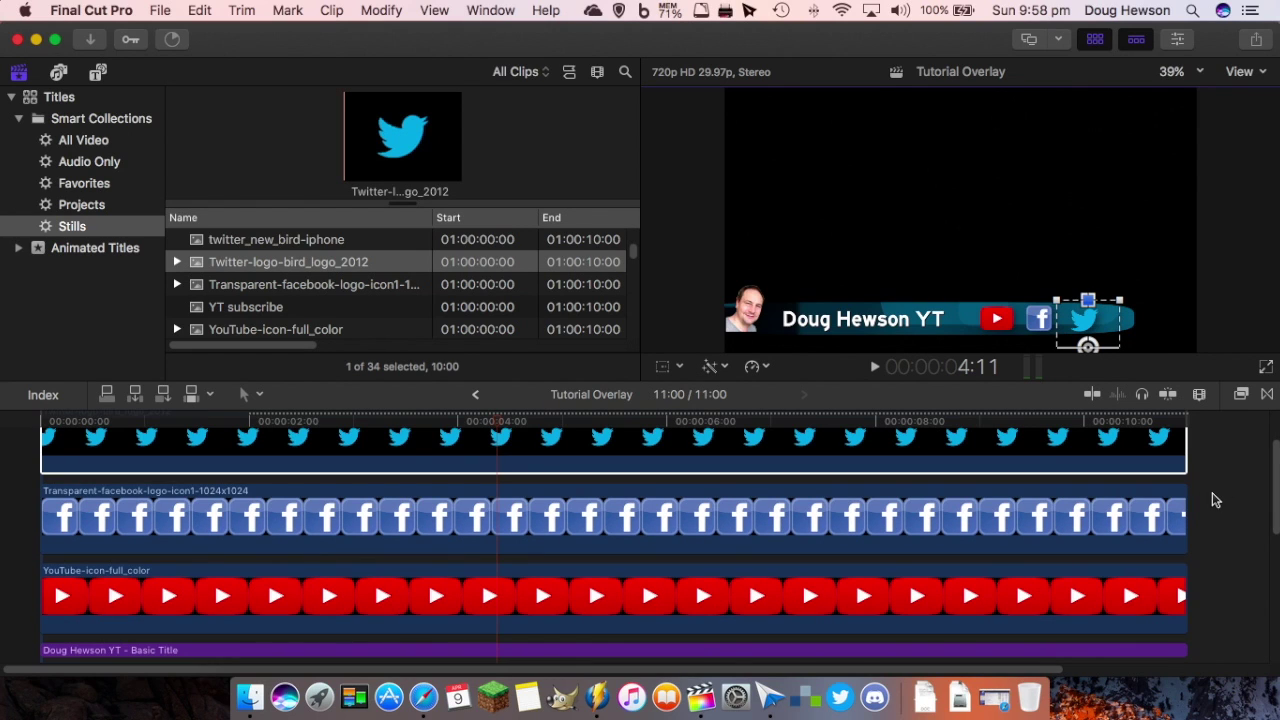
left_click(1215, 500)
scroll(1213, 505, "up", 4)
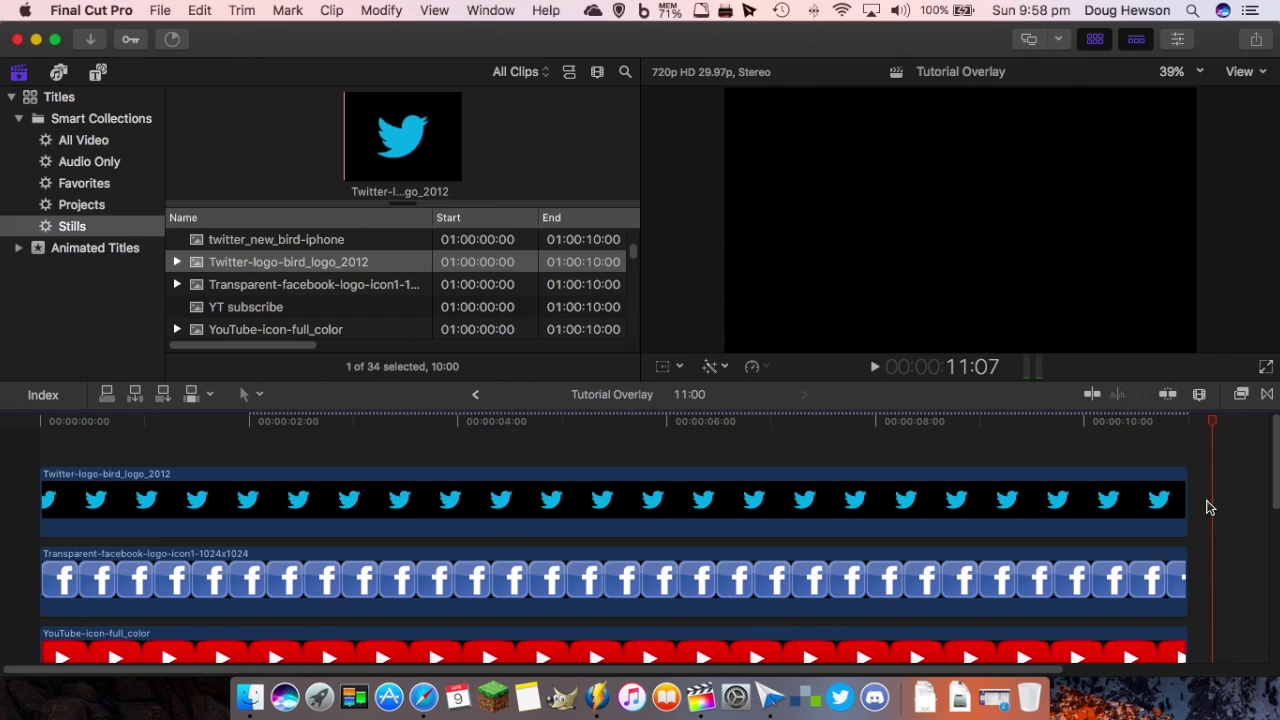
left_click(23, 424)
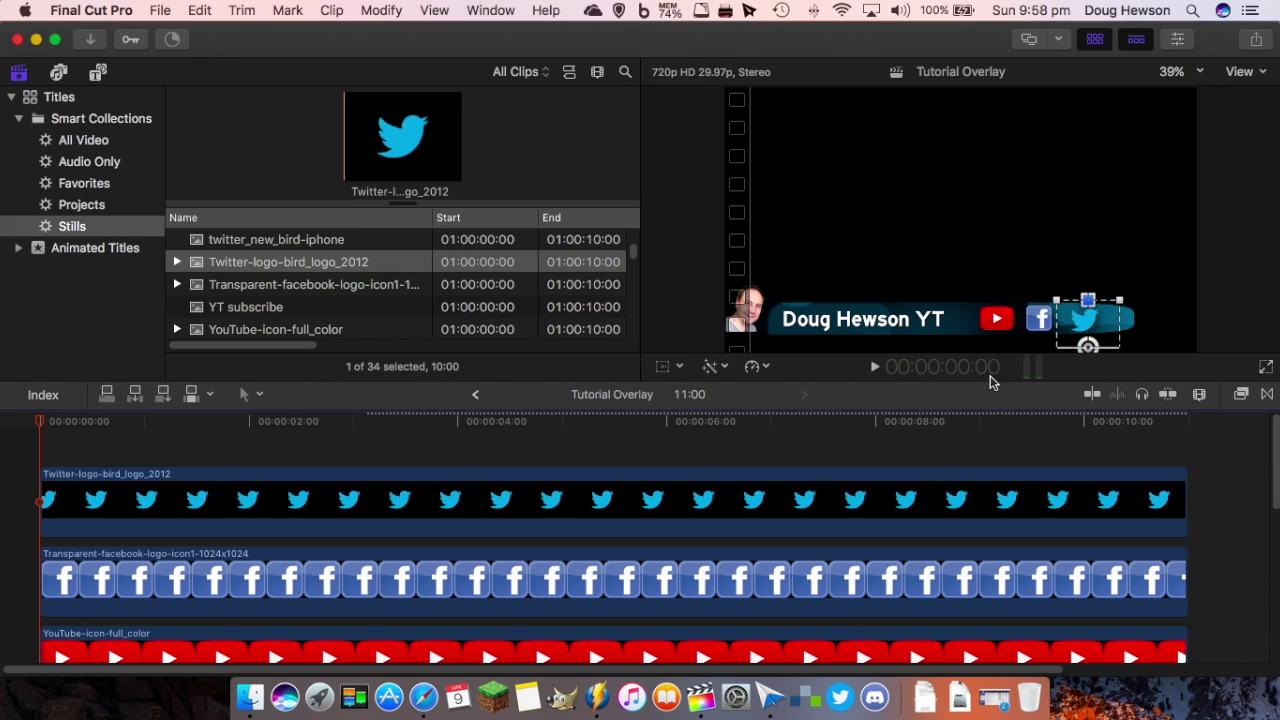
left_click(45, 424)
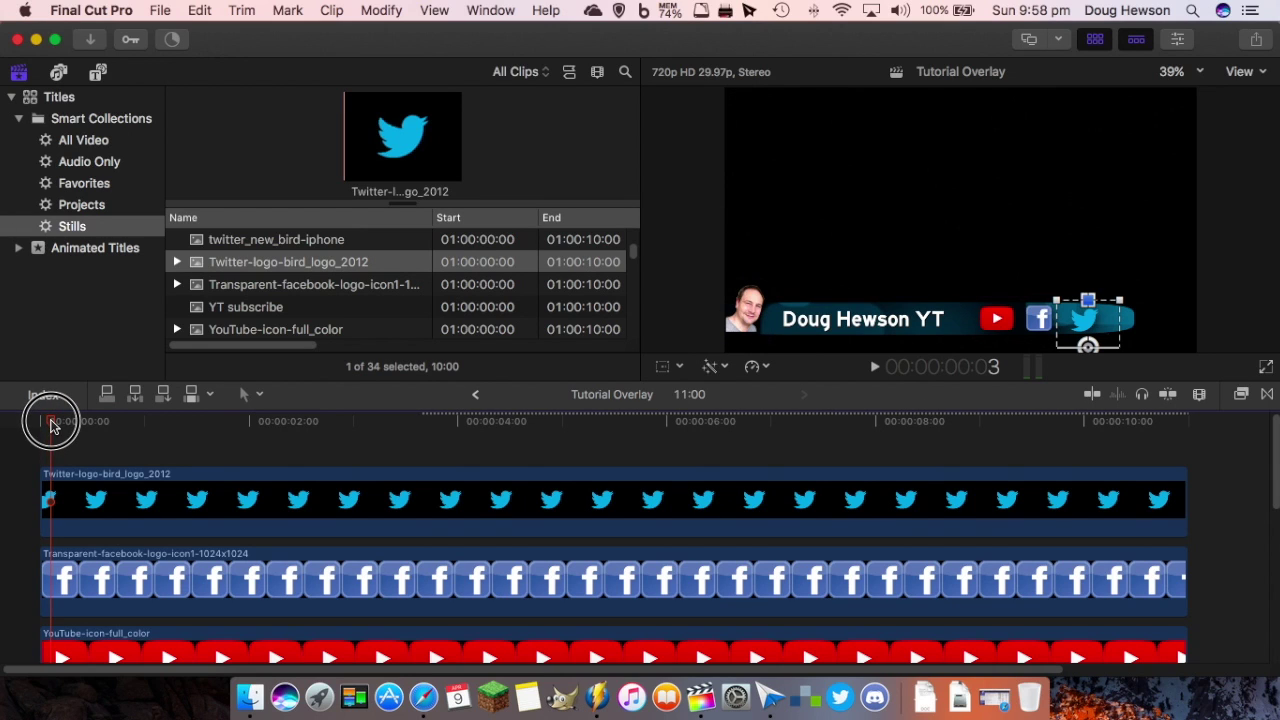
left_click(1264, 370)
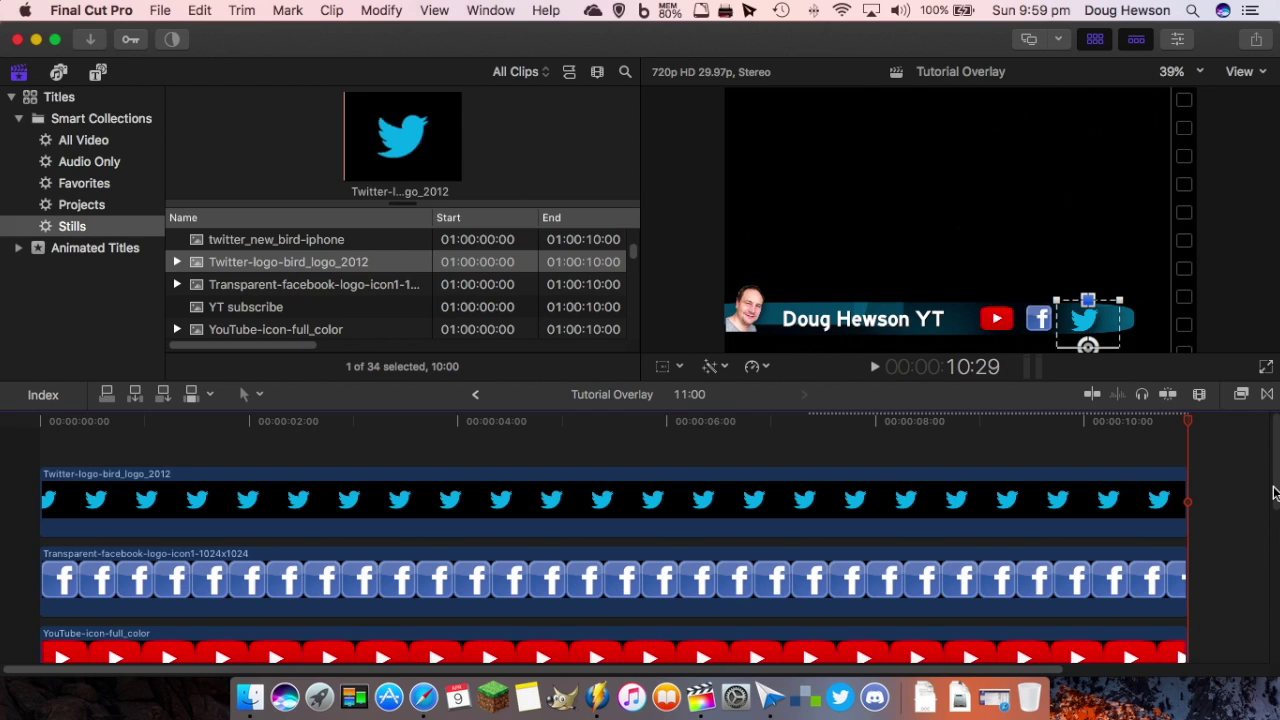
Add the Slide transition from Movements to both ends of the Drift clip.
scroll(1272, 558, "down", 3)
scroll(1260, 500, "down", 5)
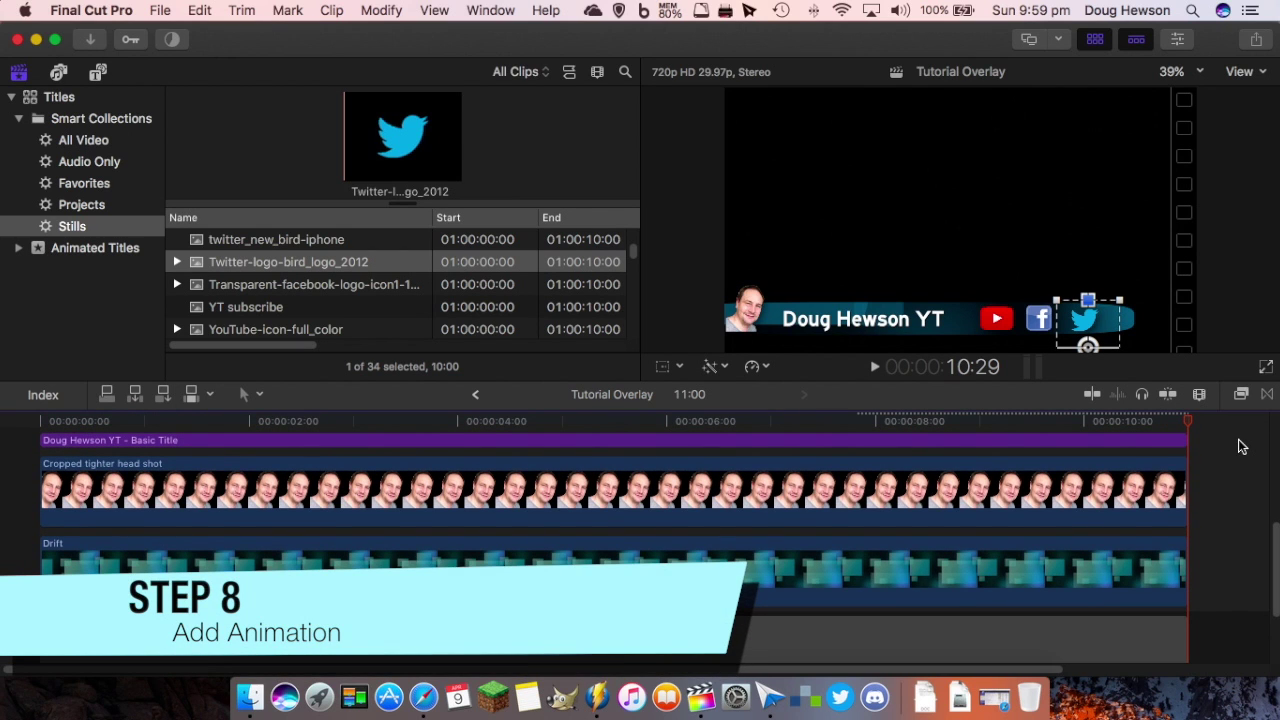
key("ctrl+super+5")
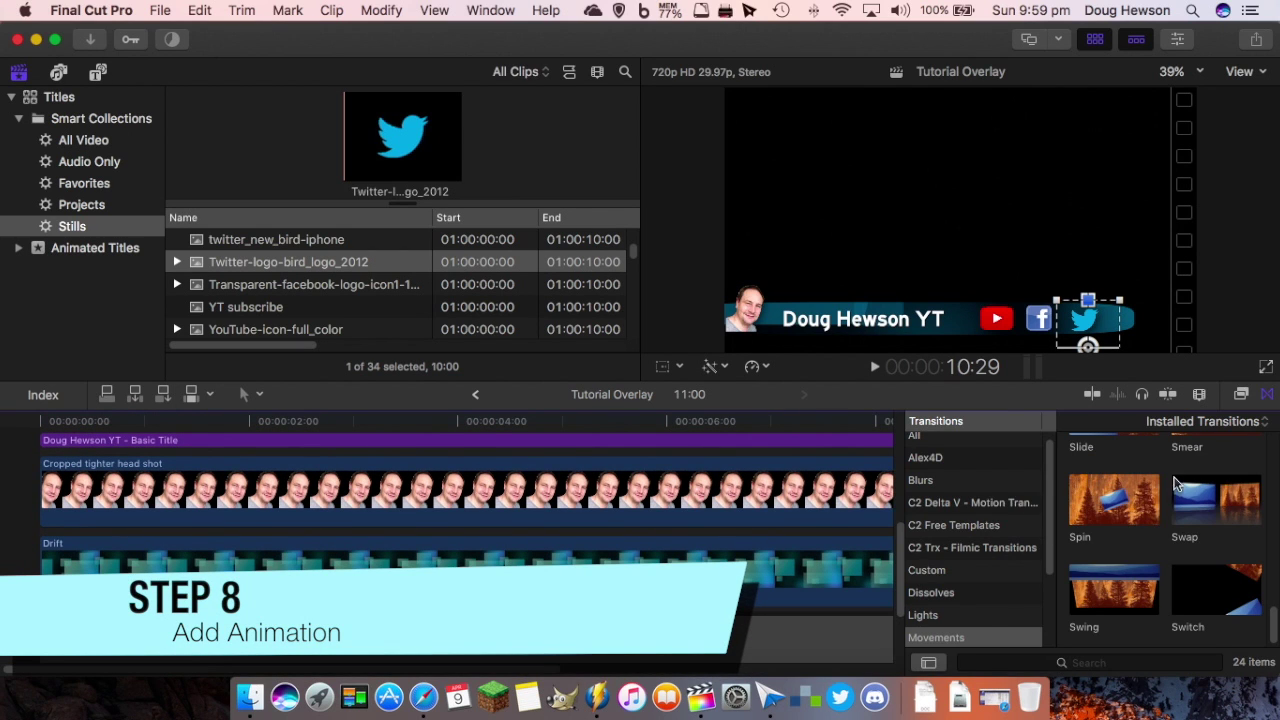
scroll(944, 540, "down", 3)
left_click(943, 541)
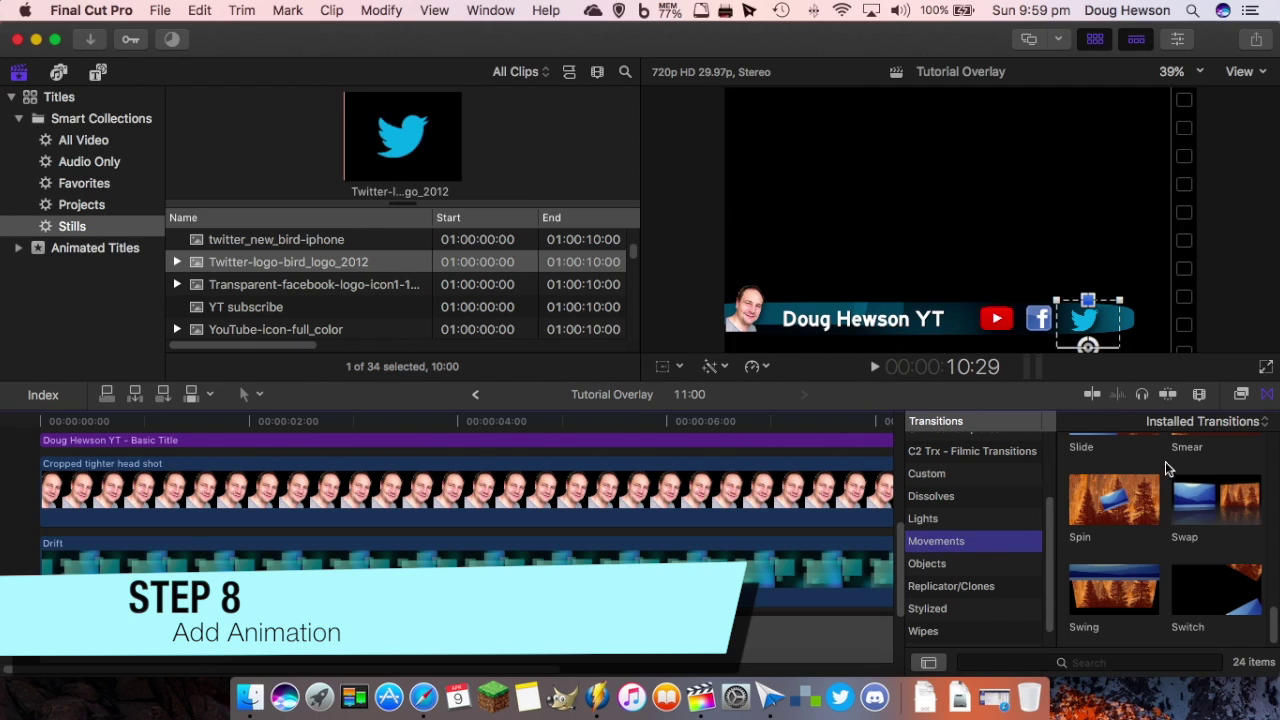
scroll(1130, 500, "up", 2)
scroll(1130, 490, "up", 1)
left_click(1131, 466)
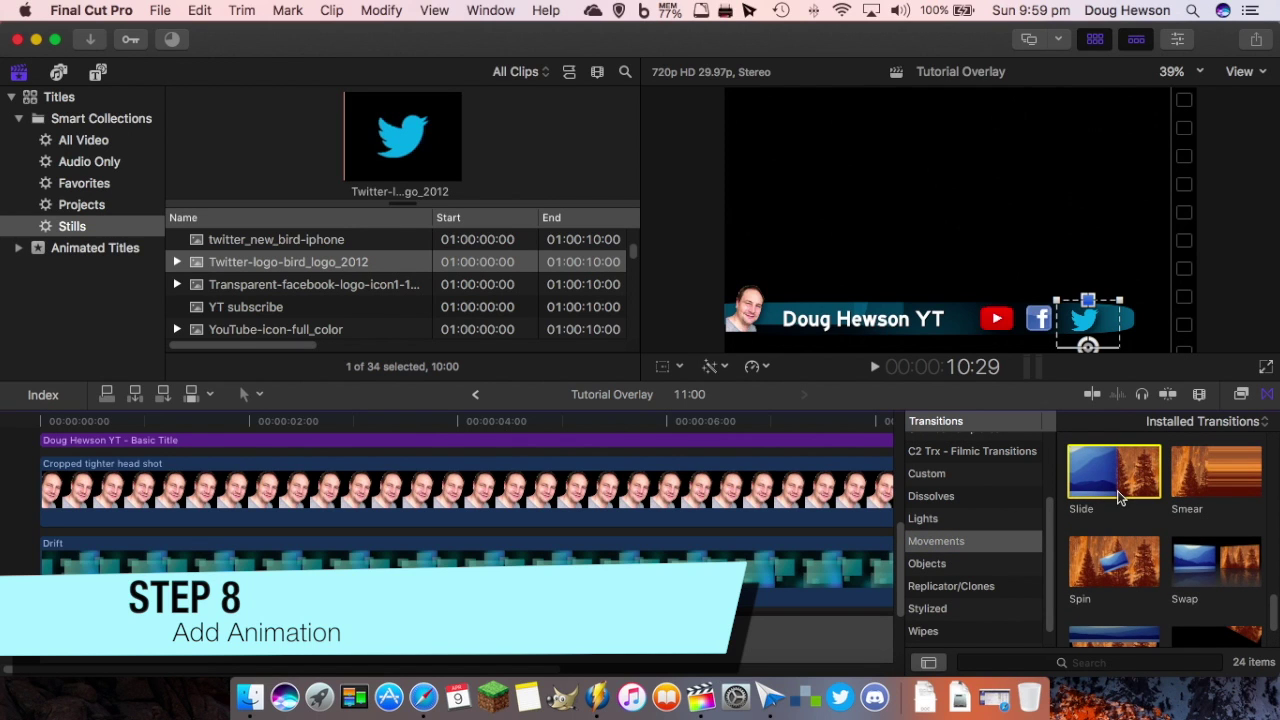
left_click_drag(1131, 466, 565, 569)
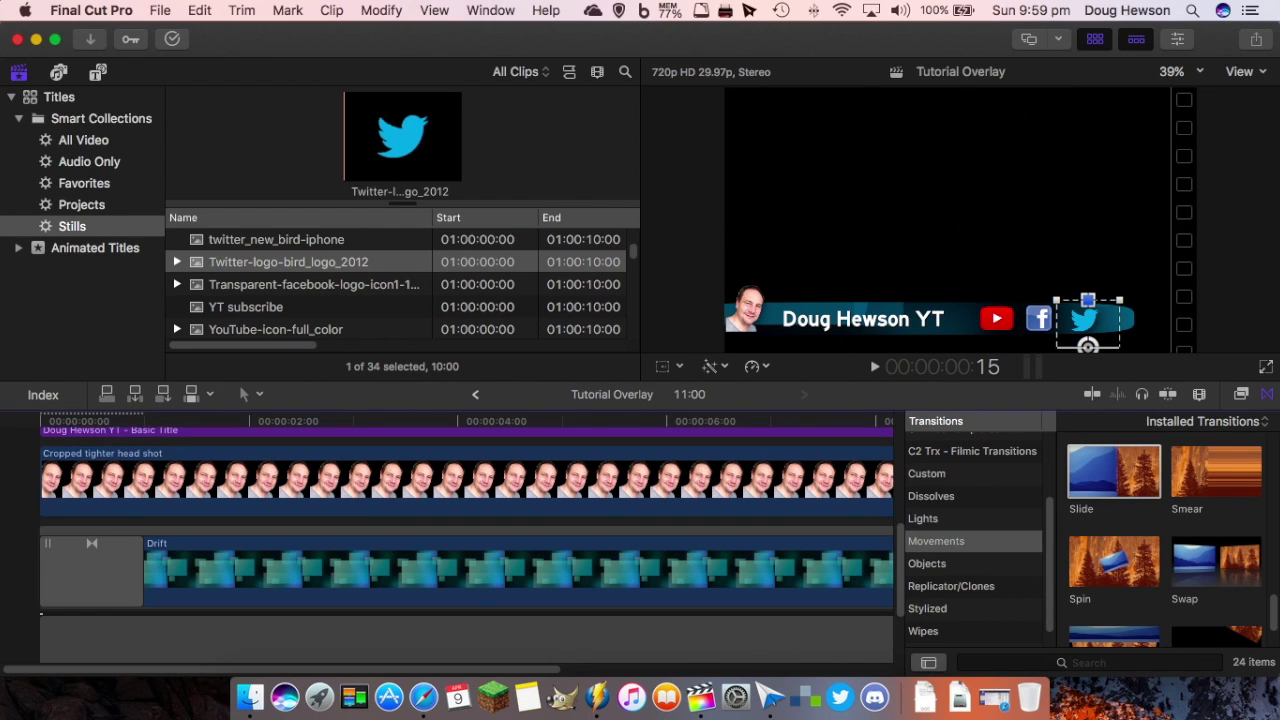
left_click(1241, 394)
left_click(1241, 394)
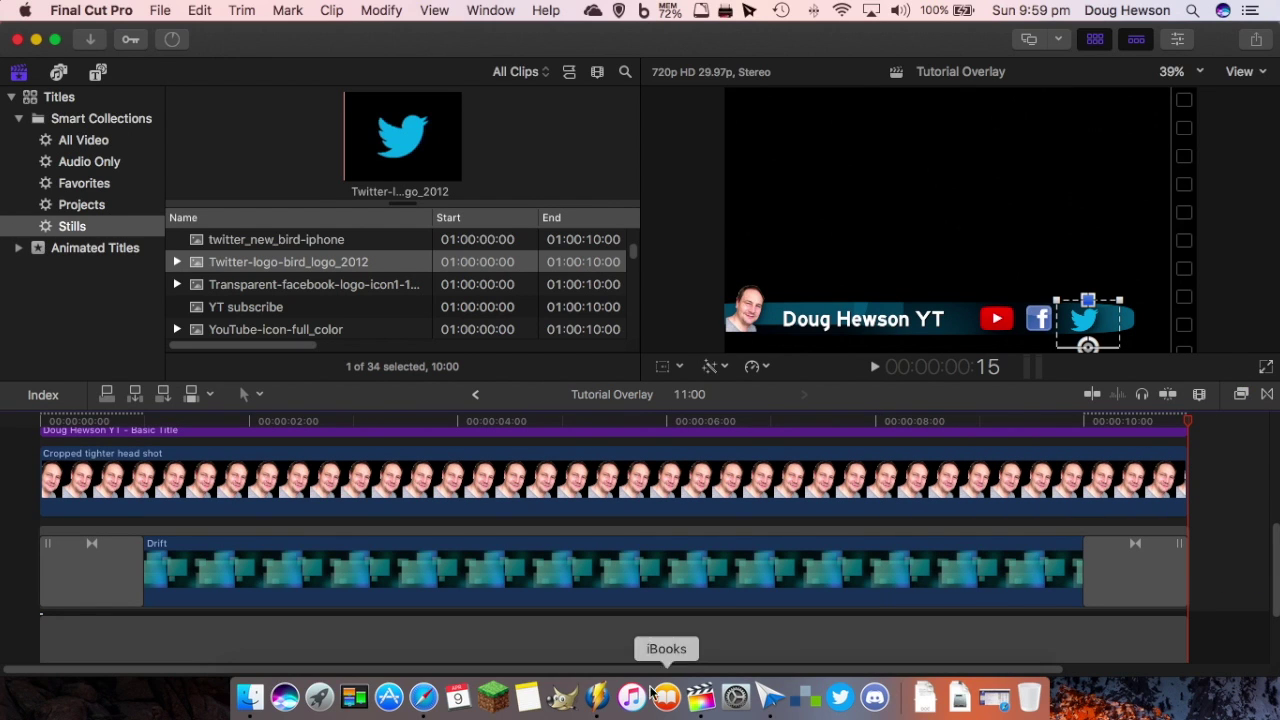
Set the Drift clip's end transition to Slide Out with direction Left.
key("super+4")
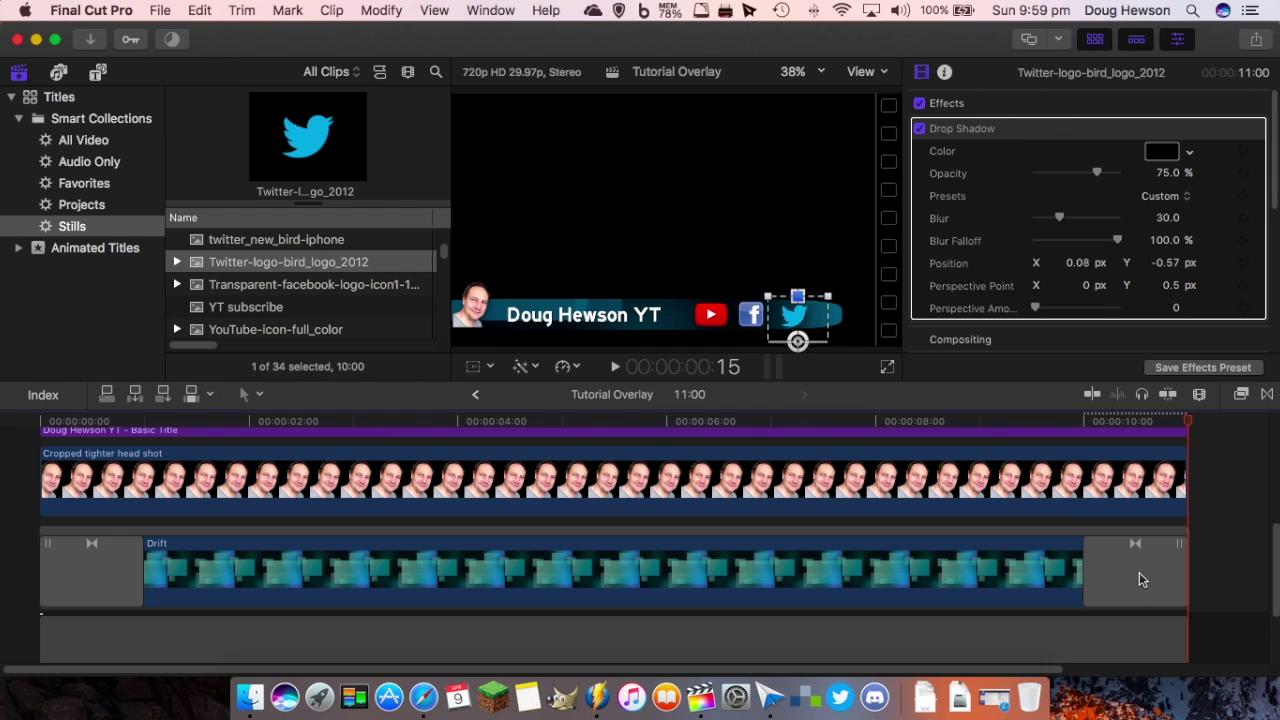
left_click(1142, 580)
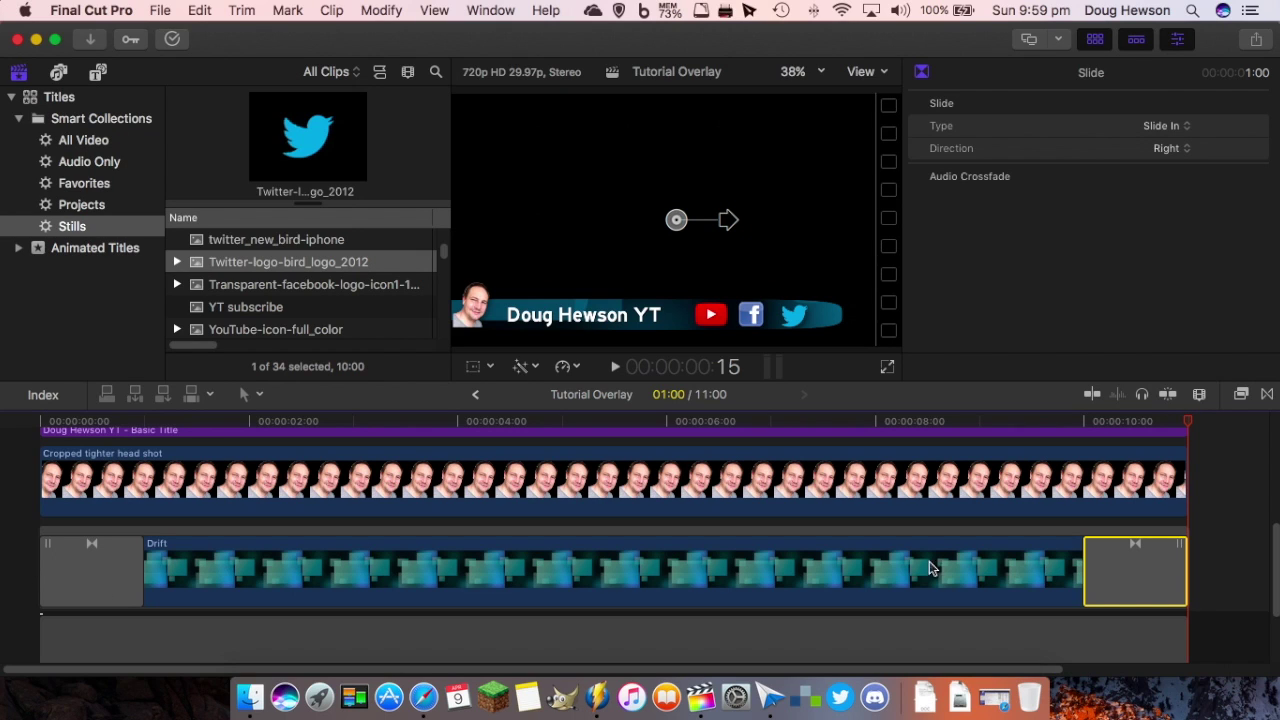
left_click(1185, 127)
left_click(1172, 144)
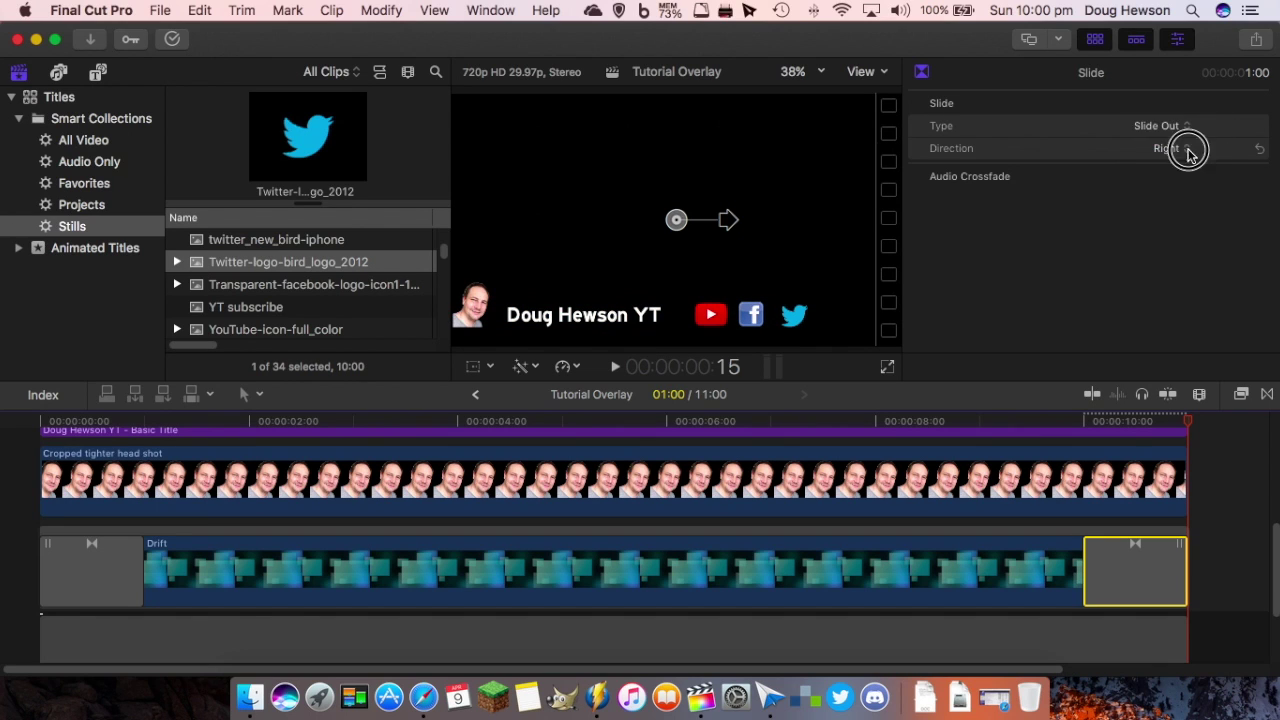
left_click(1188, 149)
left_click(1162, 116)
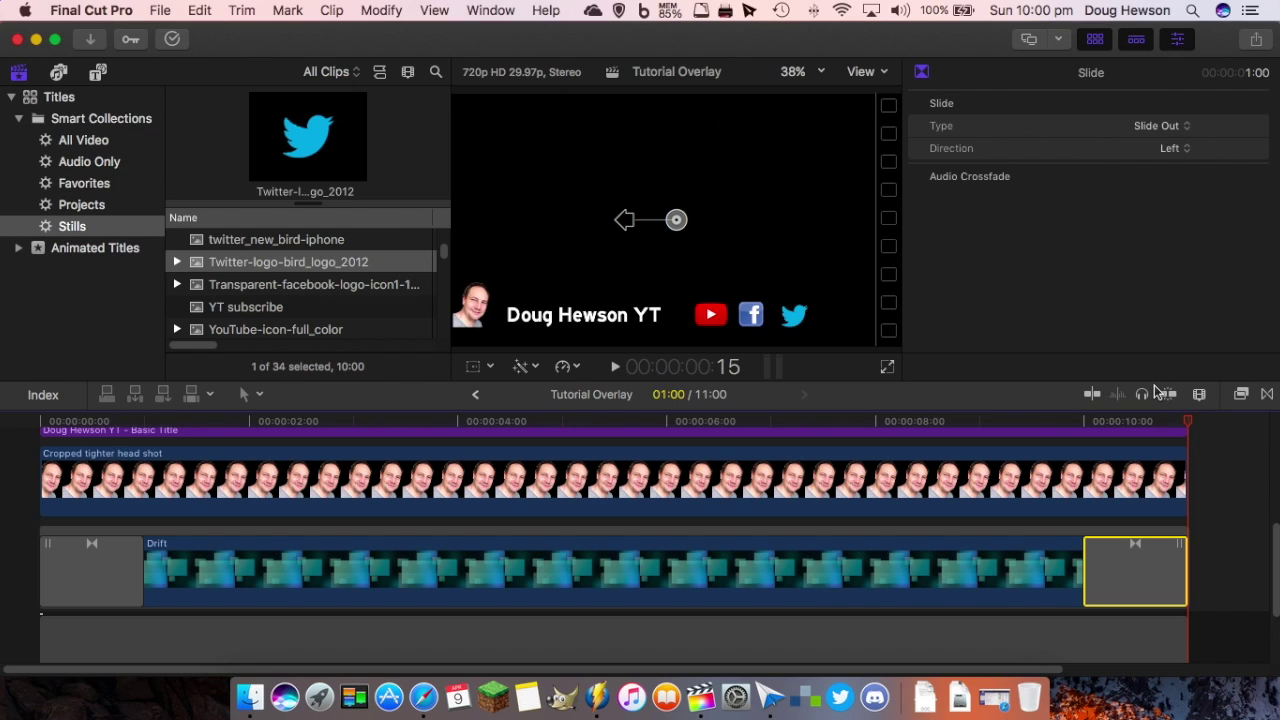
left_click(1267, 394)
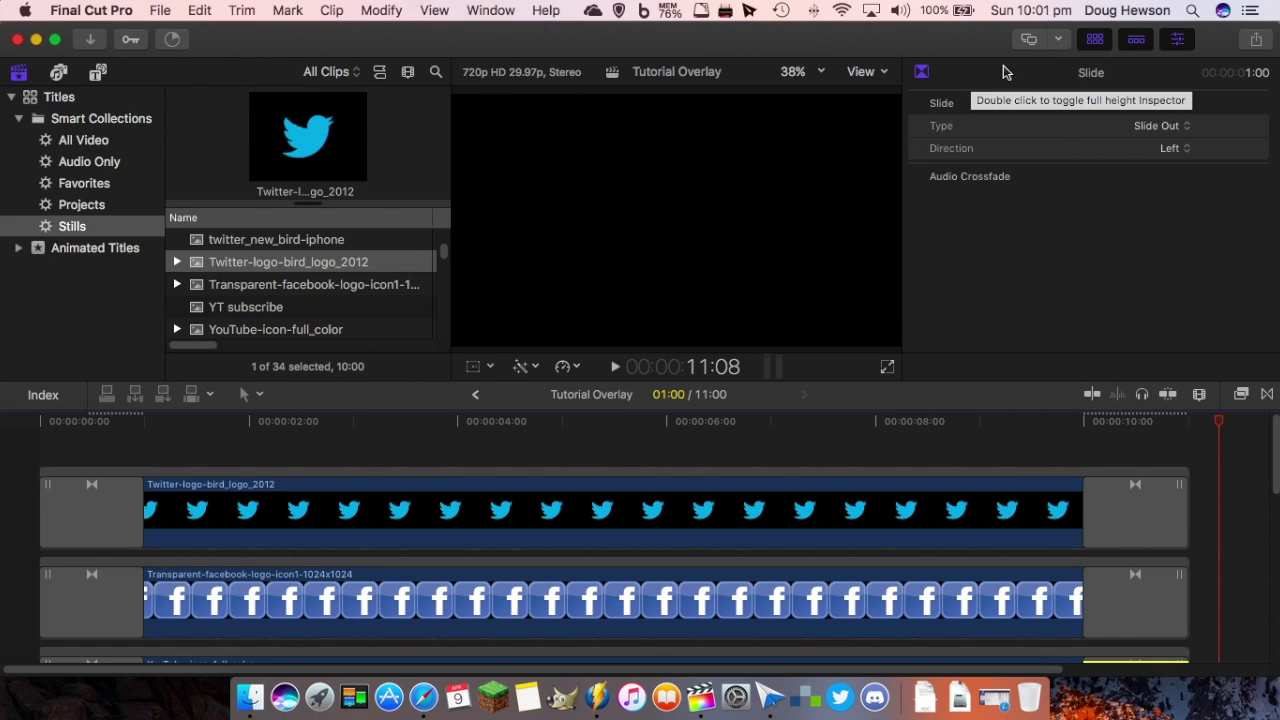
left_click(1177, 39)
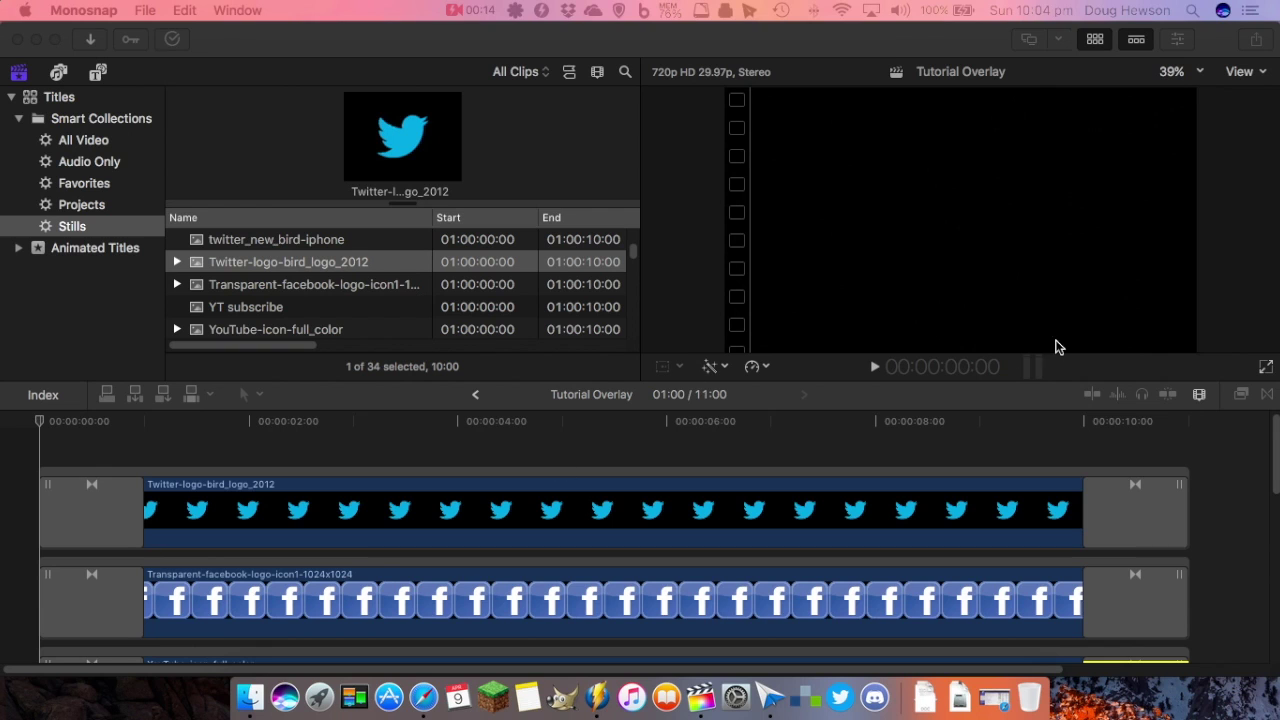
Play the overlay animation in the full-screen viewer, then scroll the timeline down.
left_click(1265, 368)
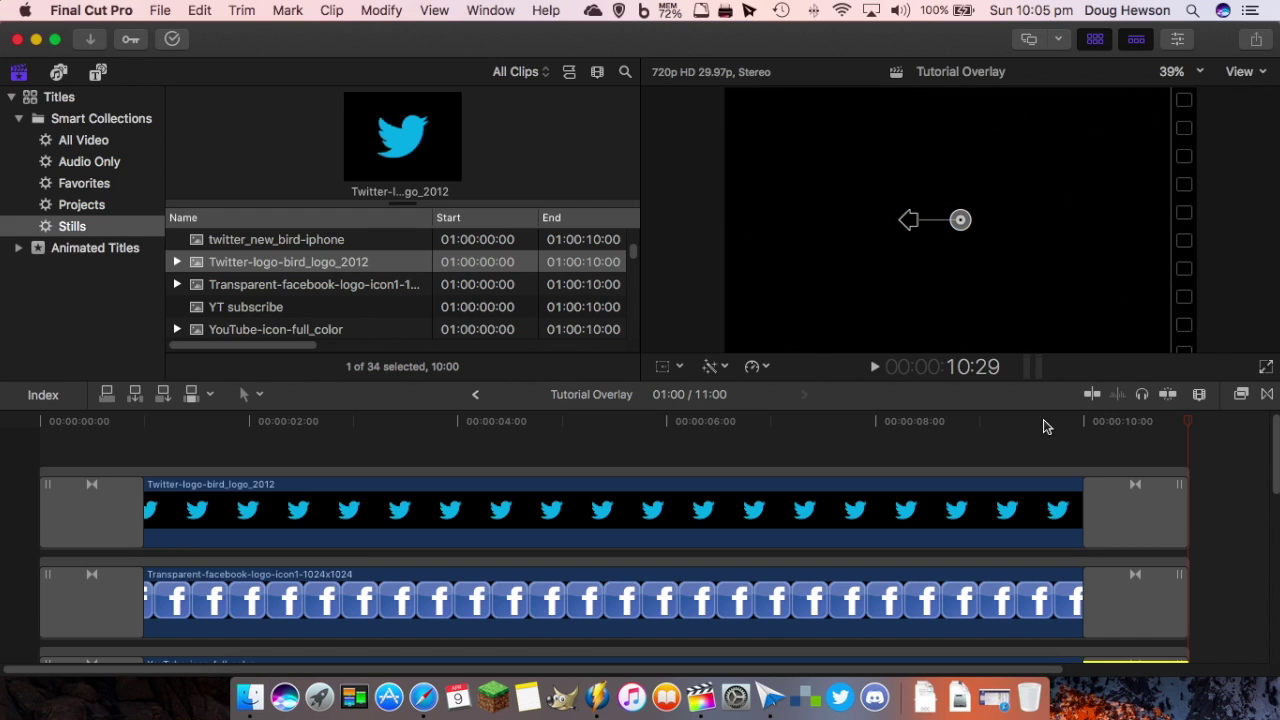
scroll(1271, 465, "down", 5)
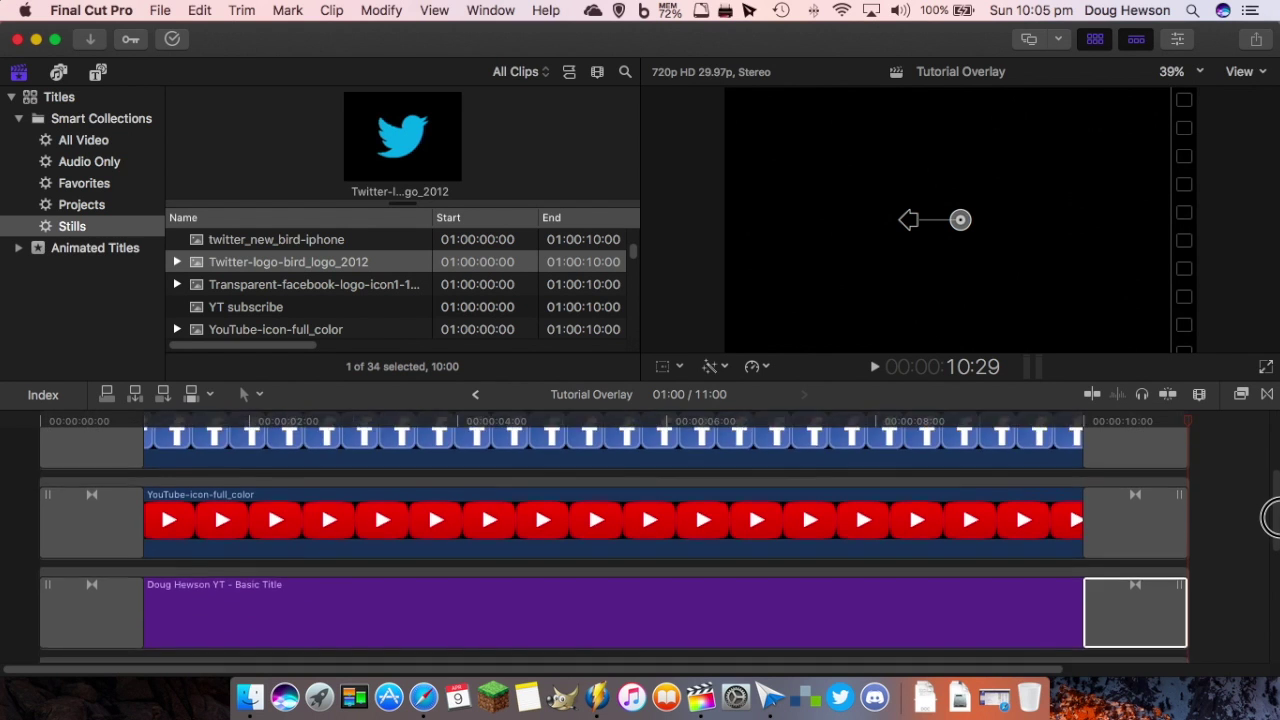
scroll(1274, 543, "down", 5)
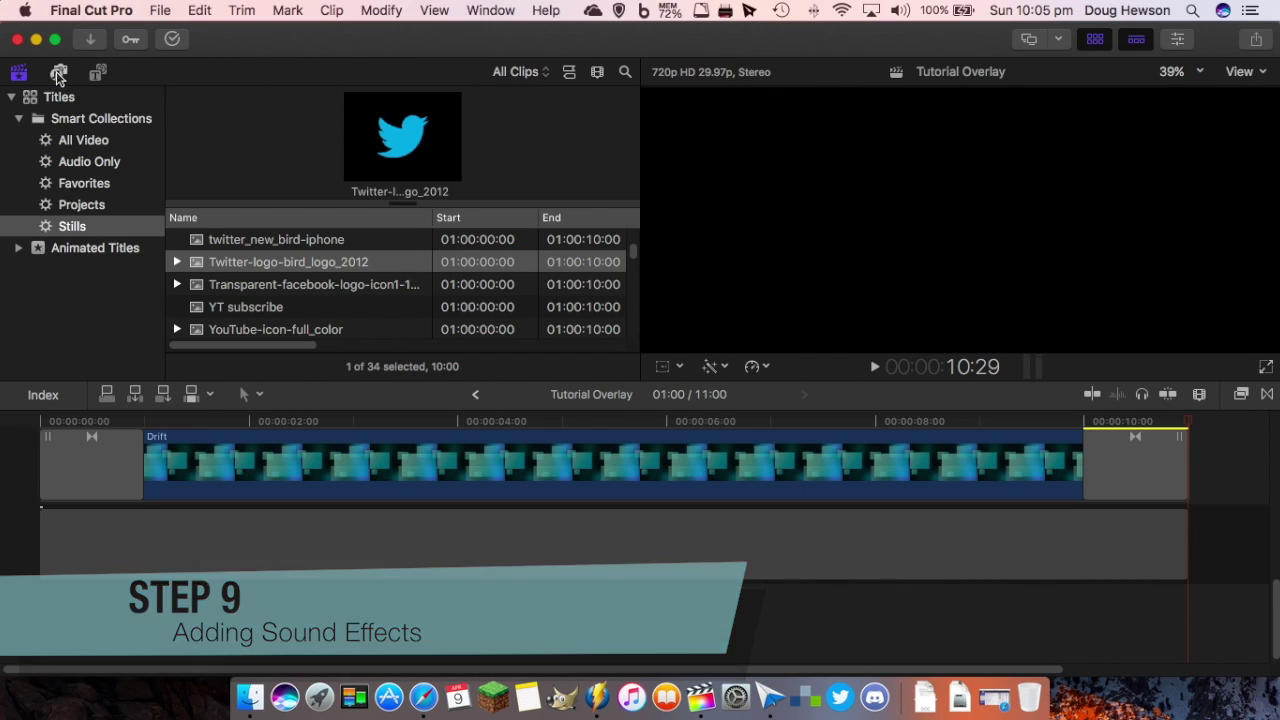
Filter the project library to show only its audio clips.
left_click(79, 80)
left_click(60, 78)
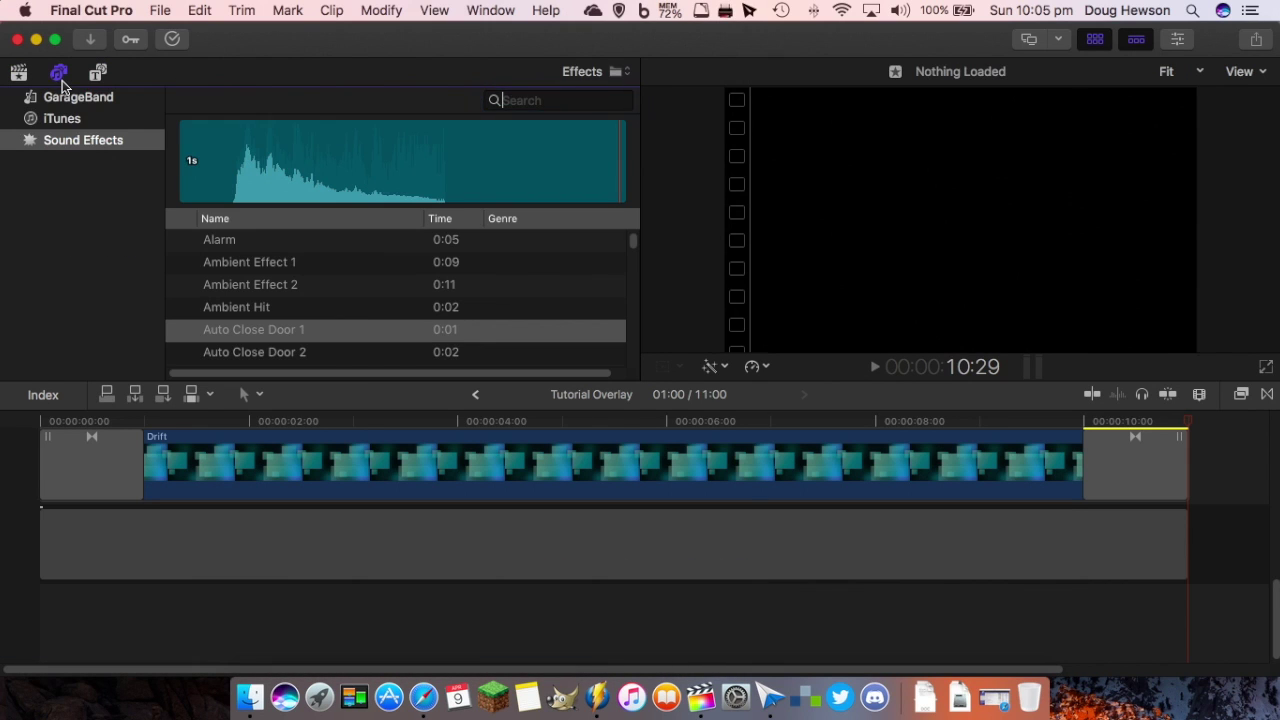
left_click(77, 146)
left_click(622, 73)
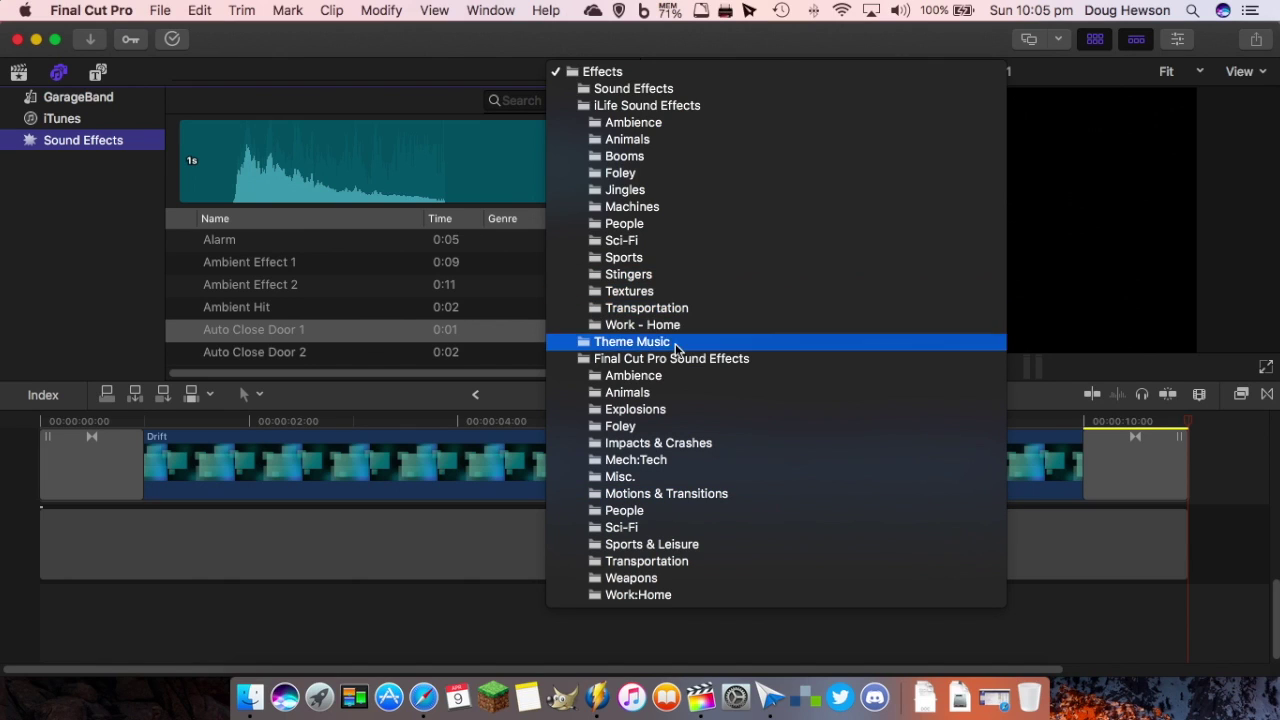
left_click(518, 82)
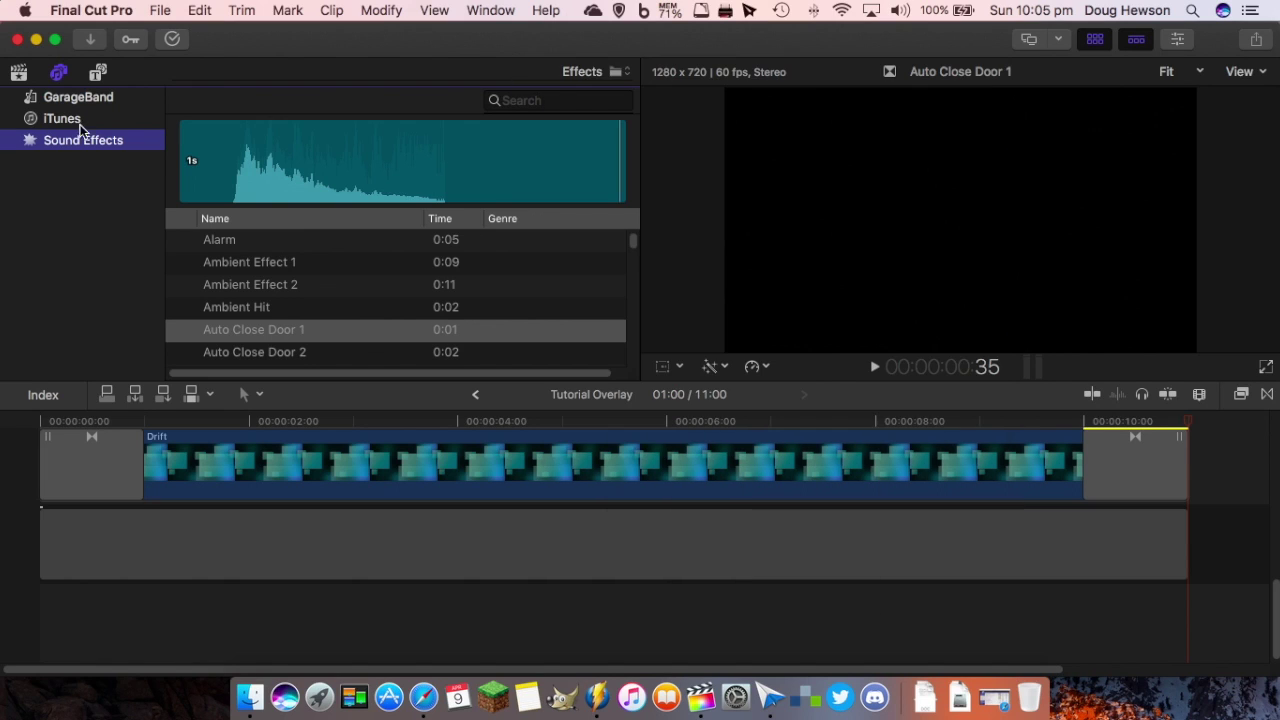
left_click(16, 74)
left_click(88, 162)
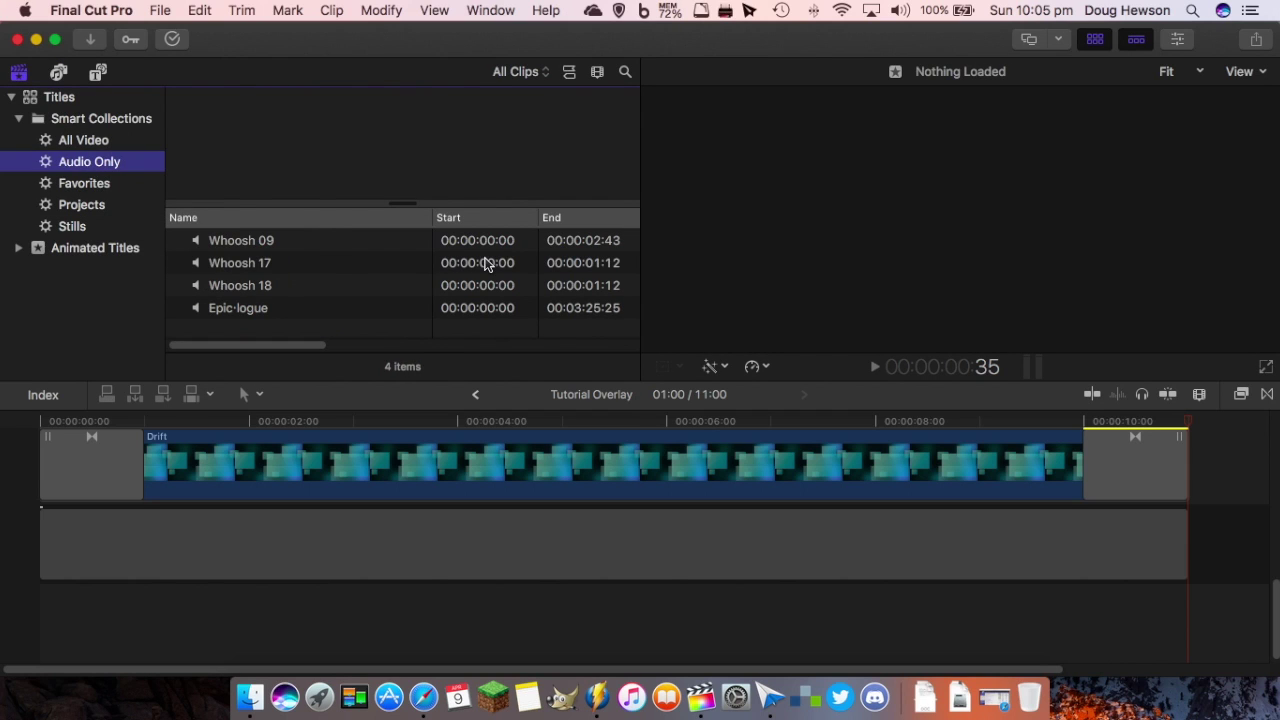
Preview the Whoosh 17 and Whoosh 18 sounds.
left_click(428, 266)
left_click(182, 162)
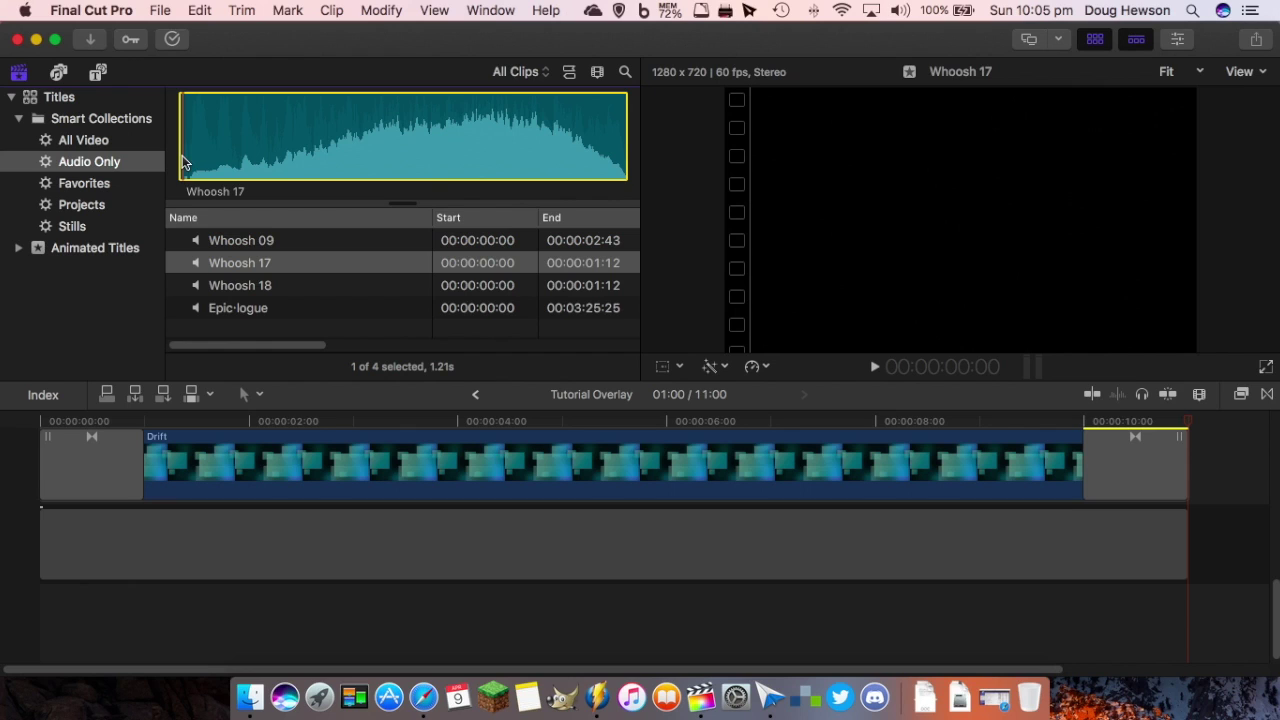
key("space")
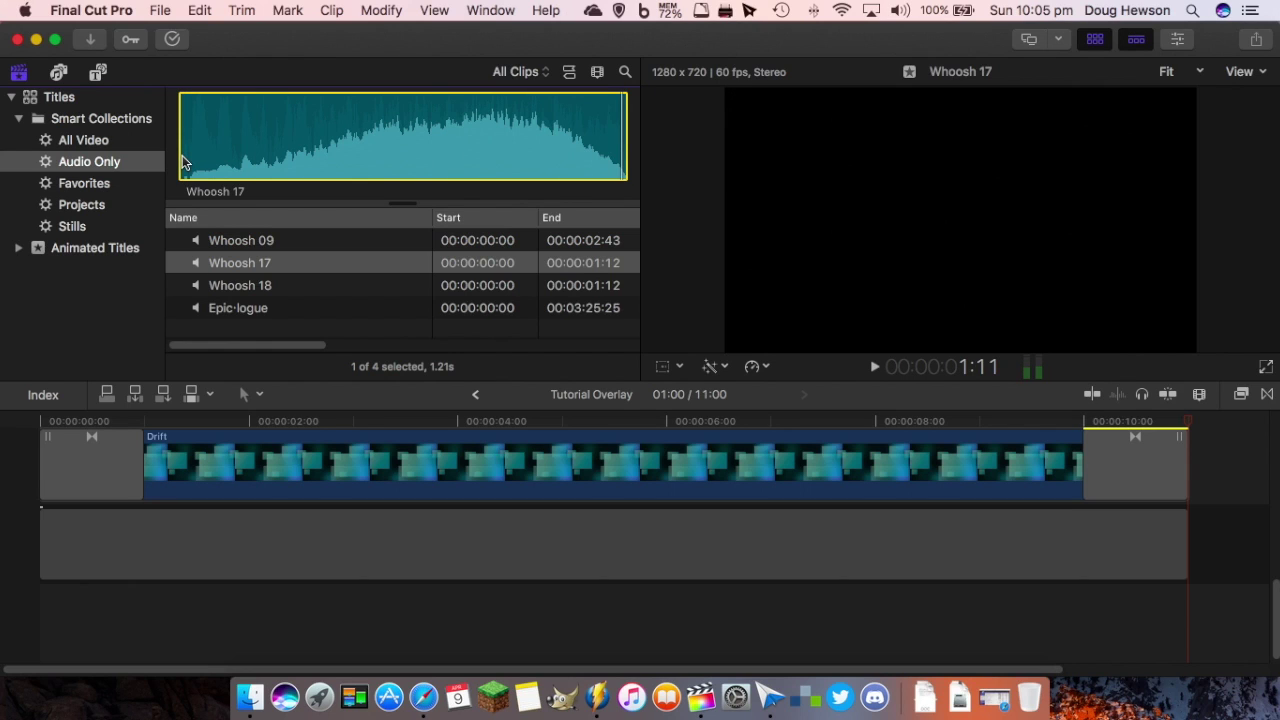
left_click(203, 284)
left_click(183, 161)
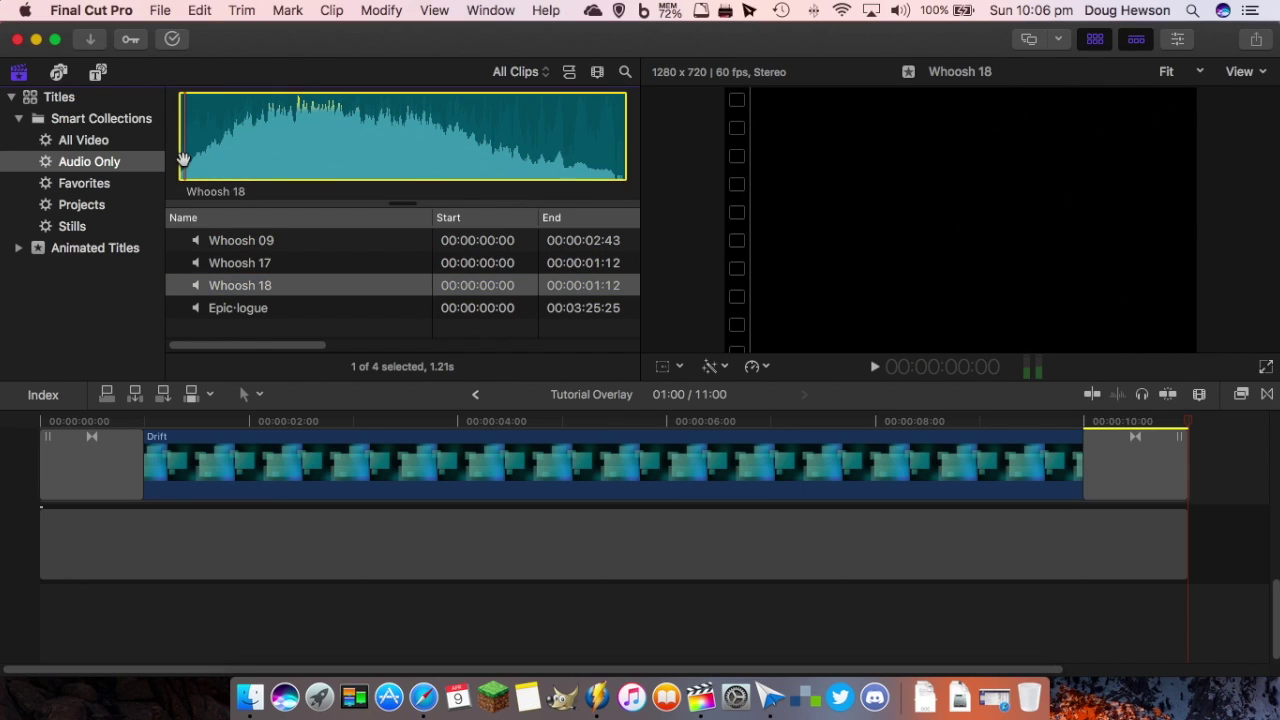
key("space")
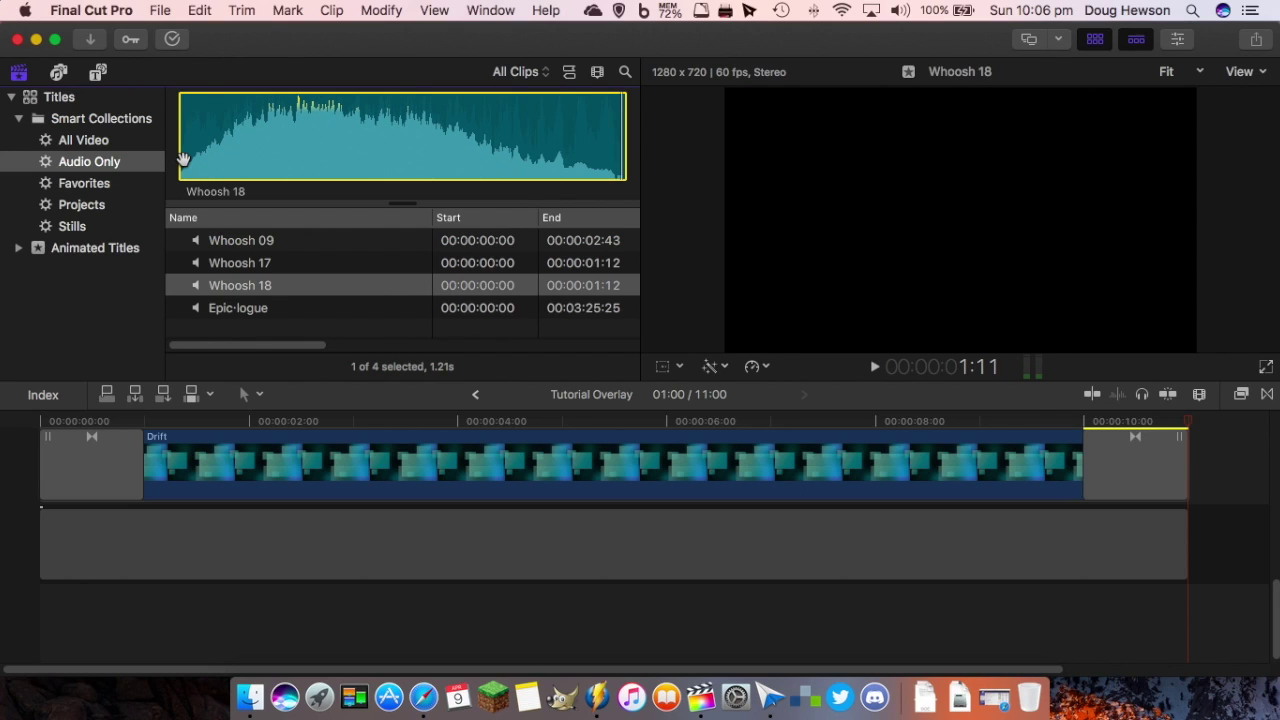
Place Whoosh 17 at the overlay's start and Whoosh 18 near its 10-second end.
left_click(214, 265)
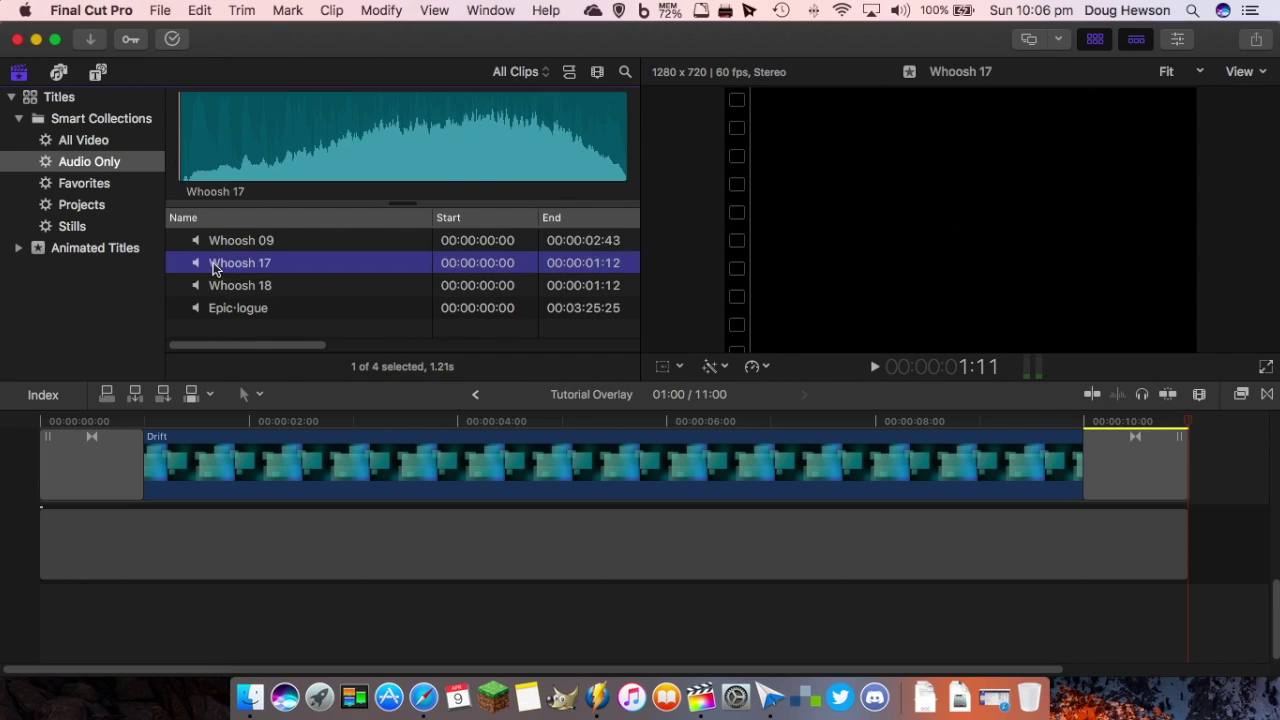
left_click_drag(263, 265, 45, 618)
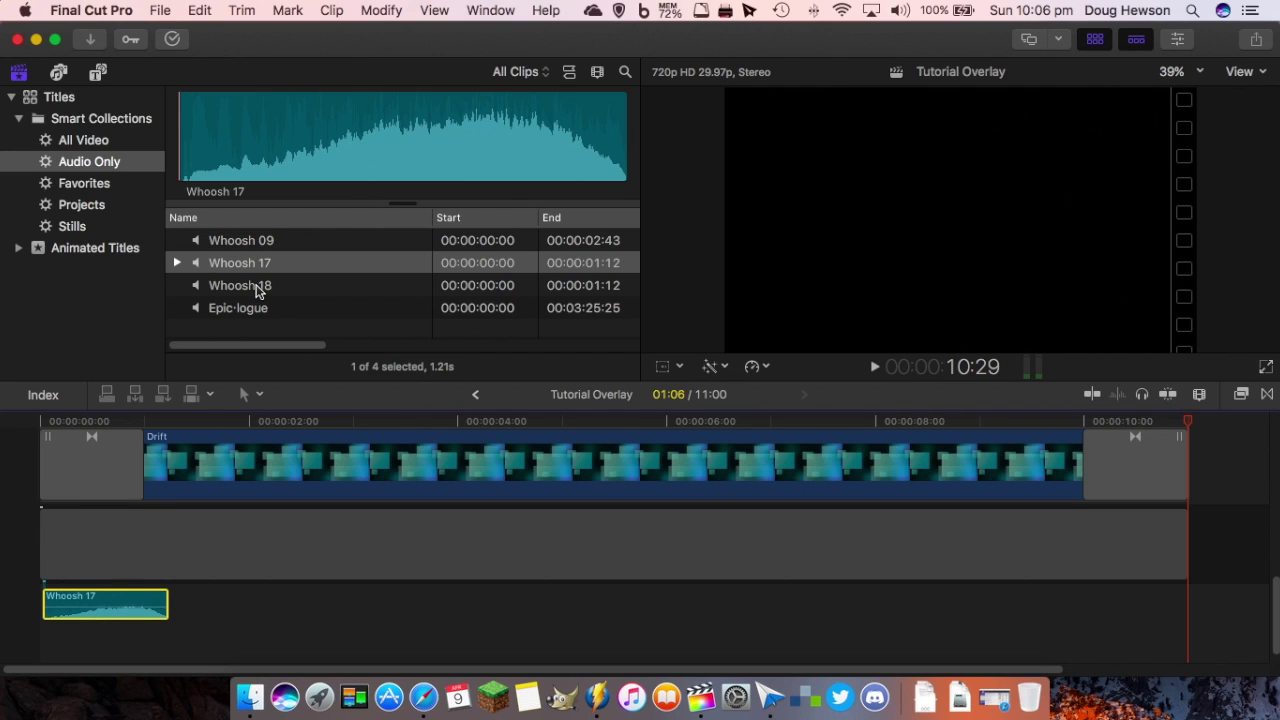
left_click_drag(257, 290, 1070, 618)
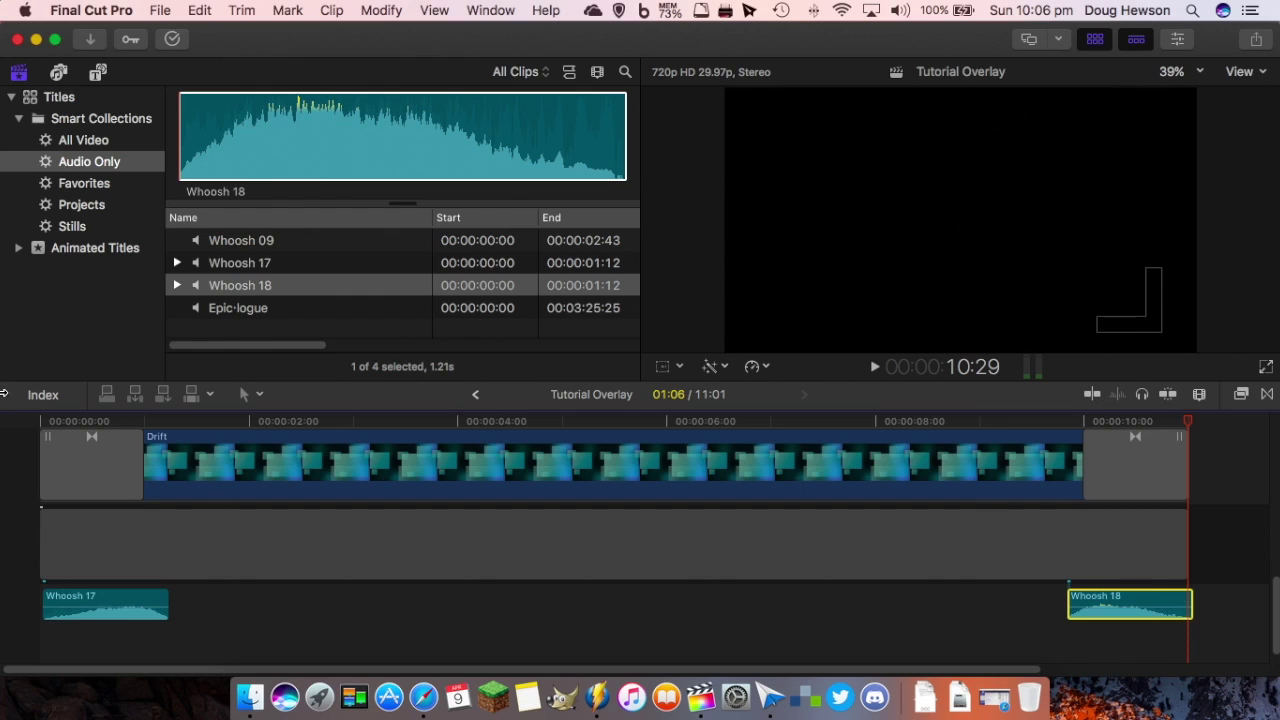
Play from the start, nudge Whoosh 18 slightly later, and replay to check its timing.
left_click(31, 427)
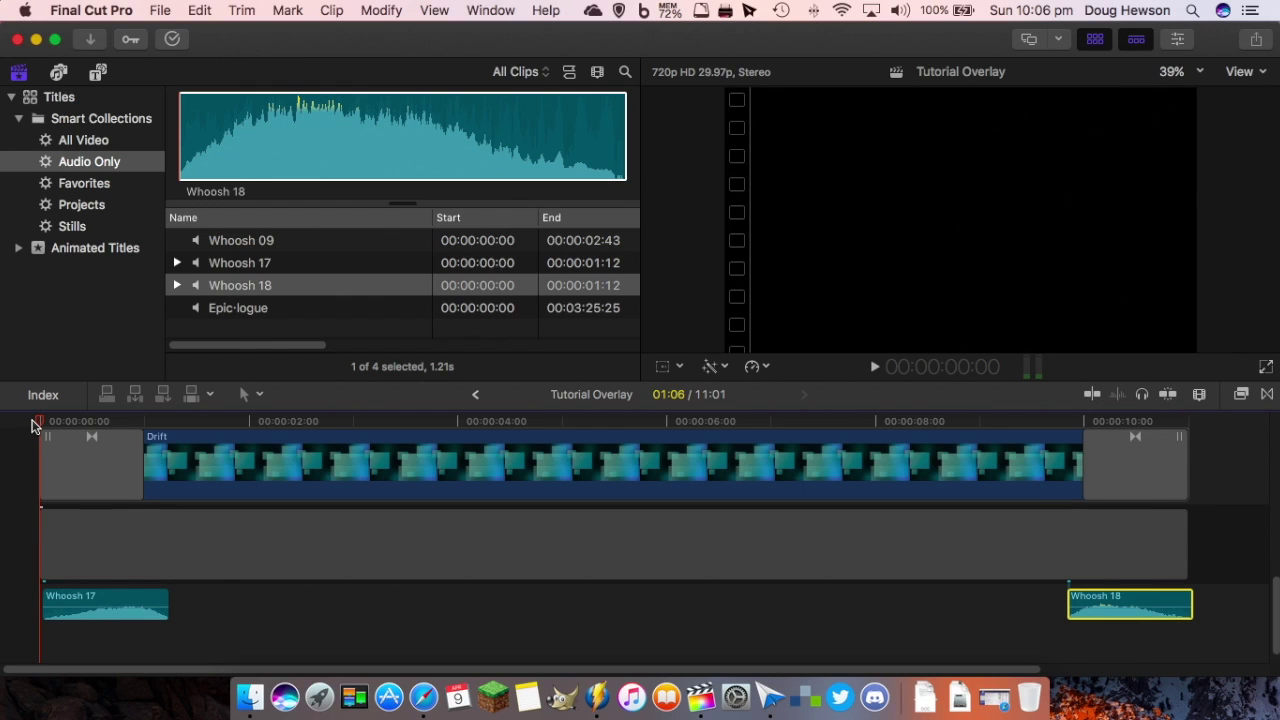
key("space")
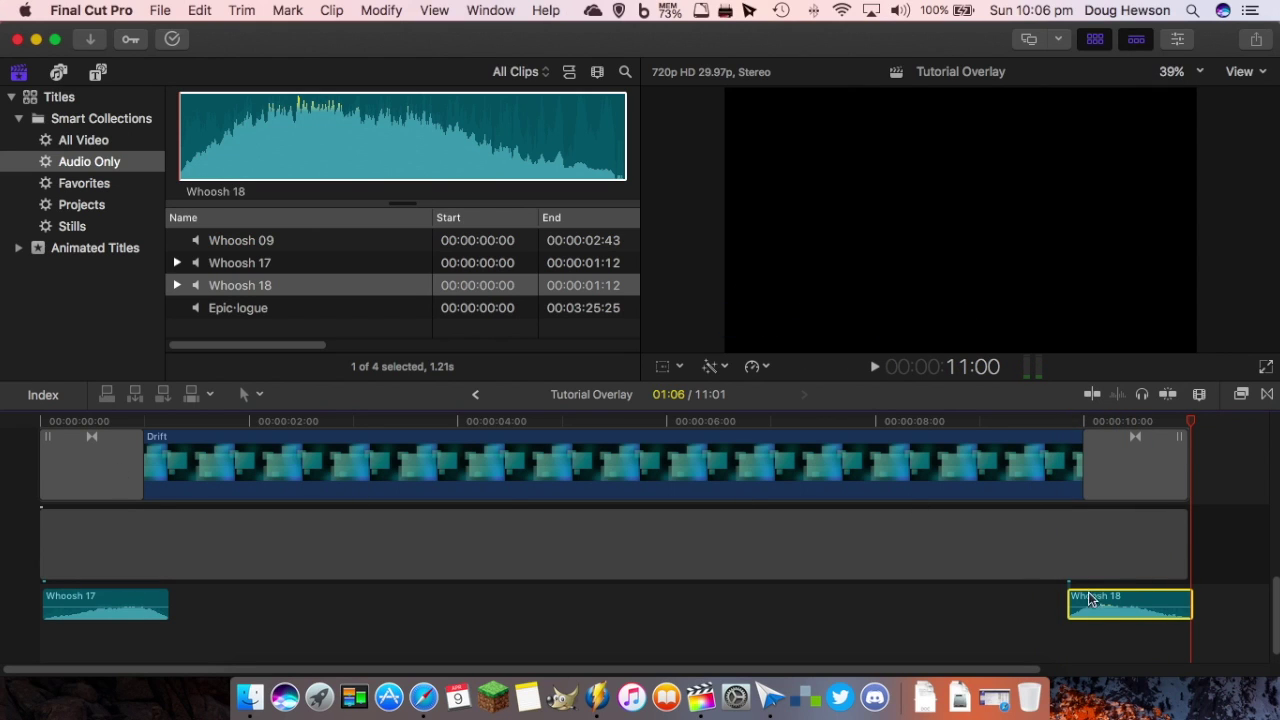
left_click_drag(1123, 589, 1098, 598)
left_click(979, 425)
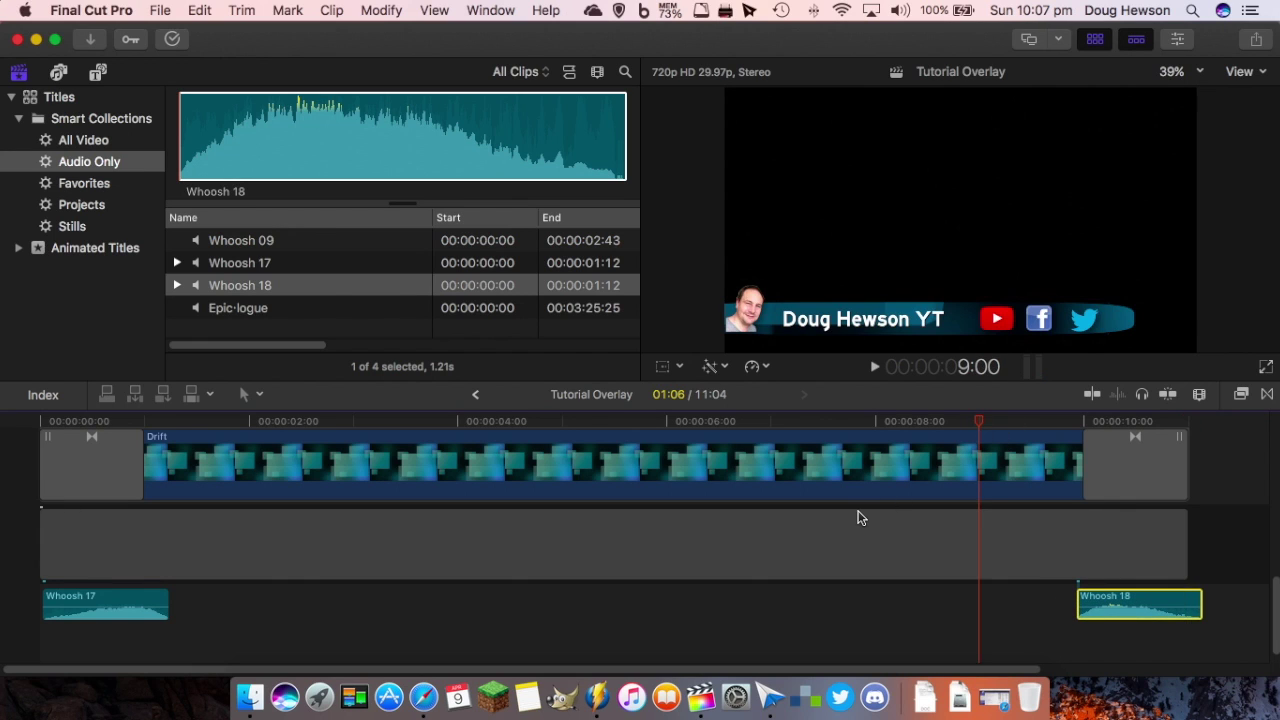
key("space")
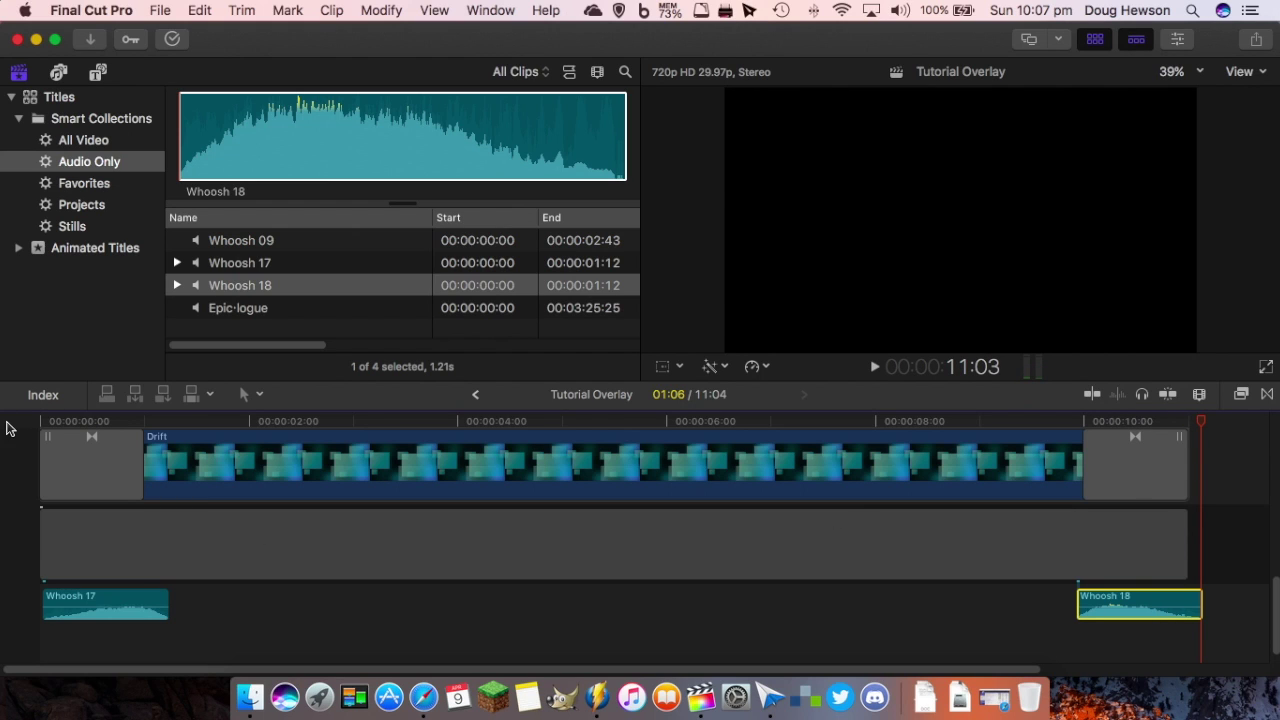
key("space")
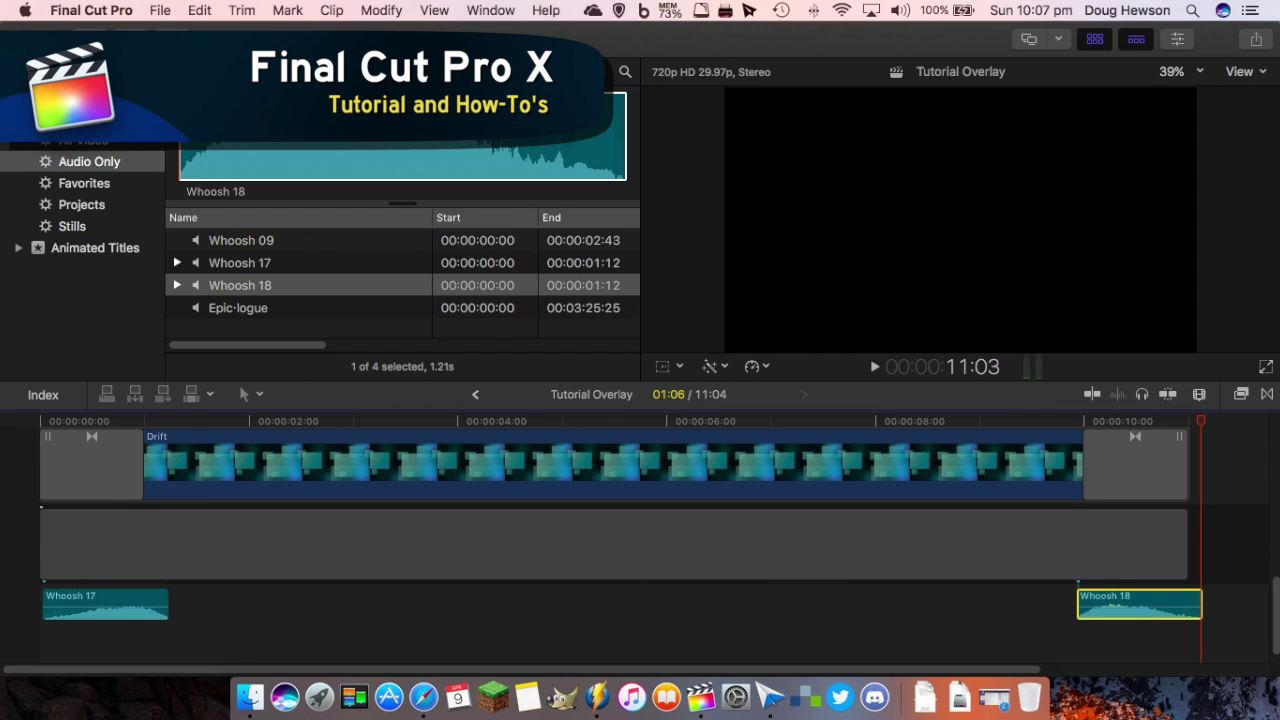
left_click_drag(1274, 612, 1268, 443)
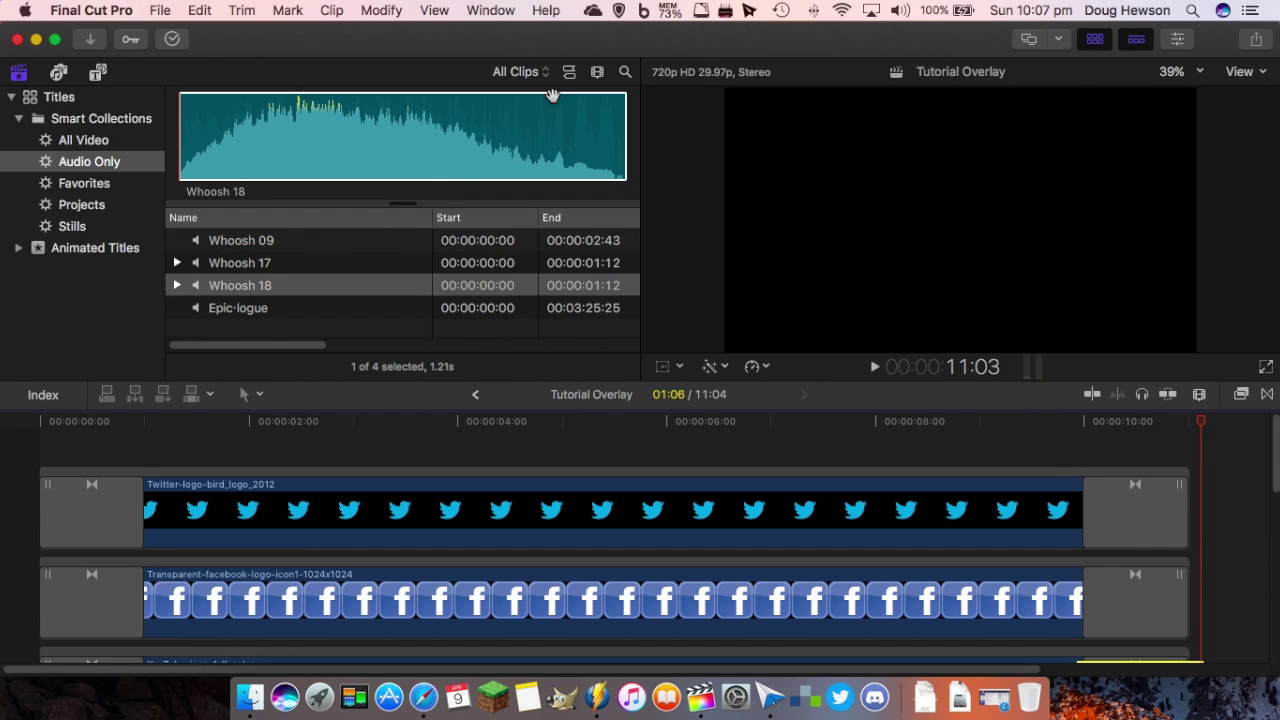
left_click(161, 11)
mouse_move(230, 198)
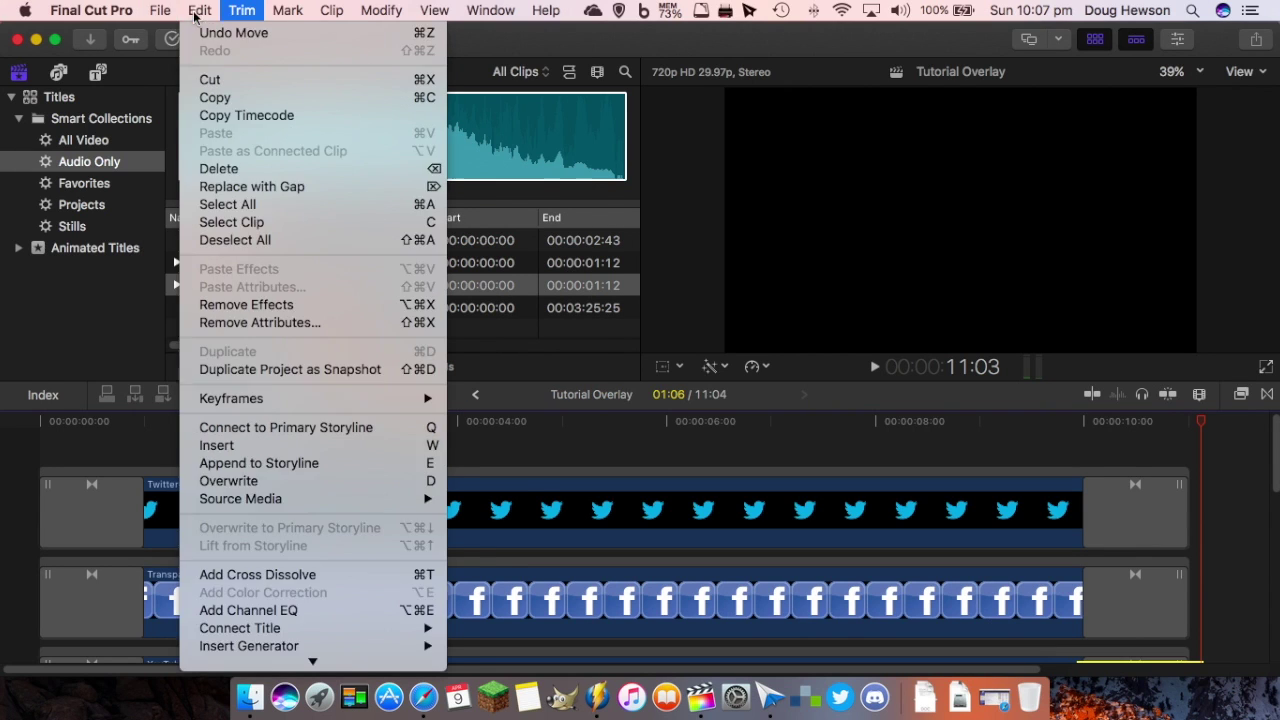
left_click(156, 10)
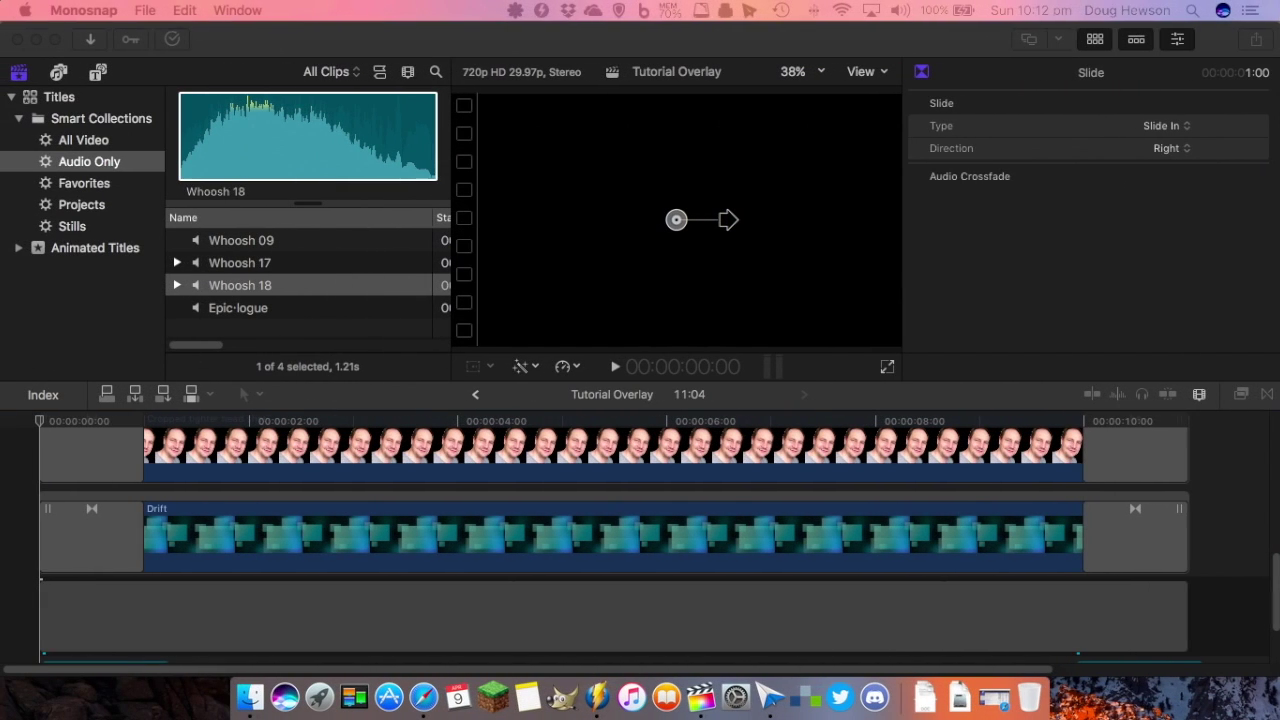
Close the inspector and play the finished overlay with its whoosh sounds from the beginning.
left_click(1177, 40)
left_click(1177, 40)
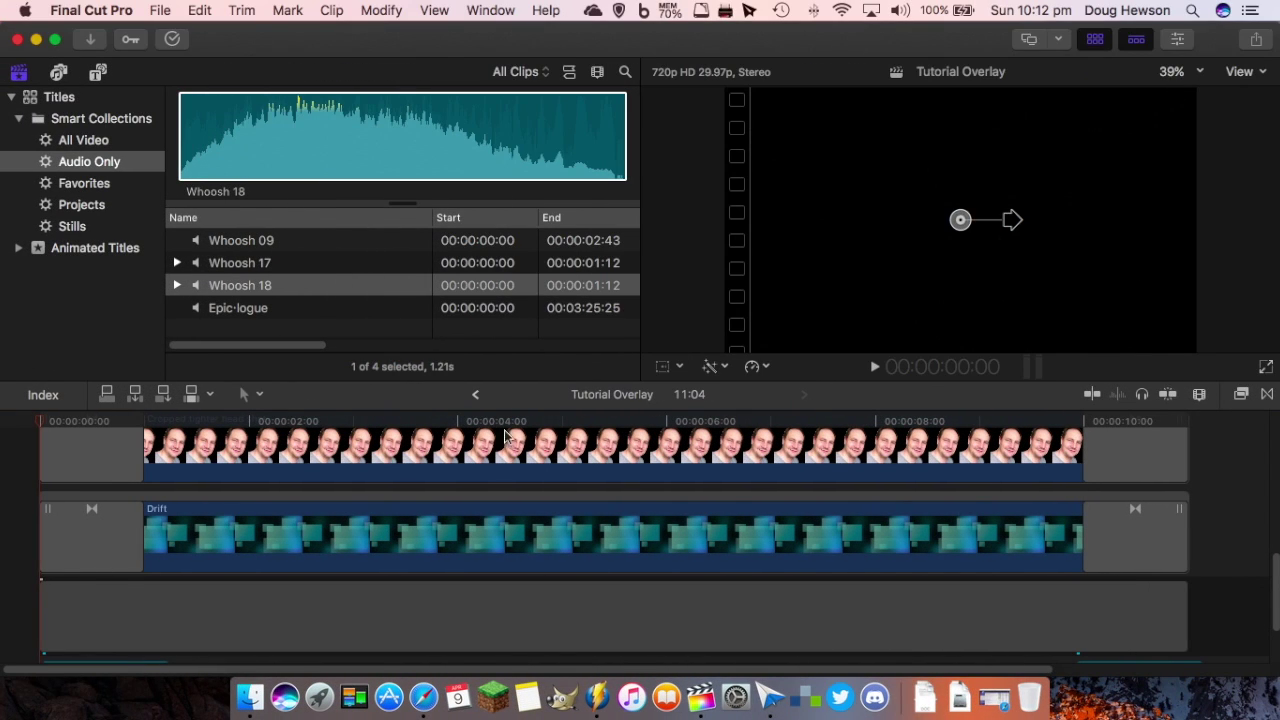
key("space")
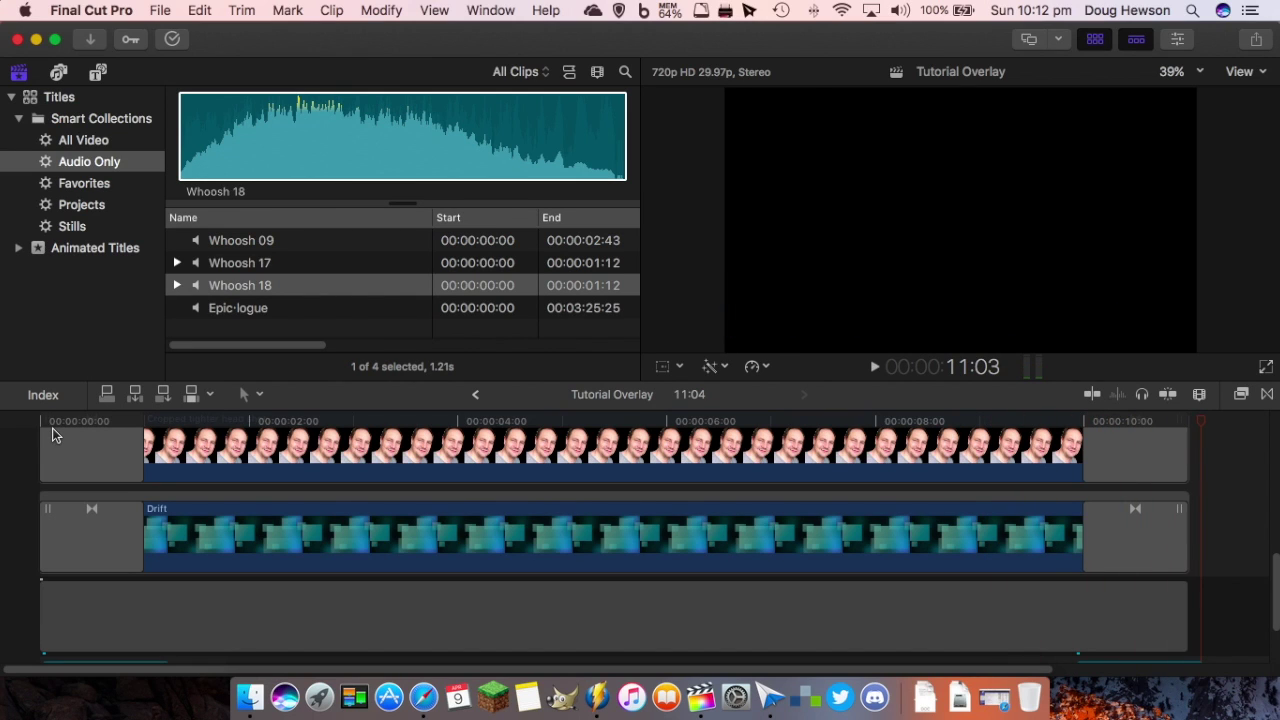
left_click(161, 11)
Export through the Overlay share destination as 'Tutorial Overlay' in Movies and monitor Background Tasks.
mouse_move(200, 197)
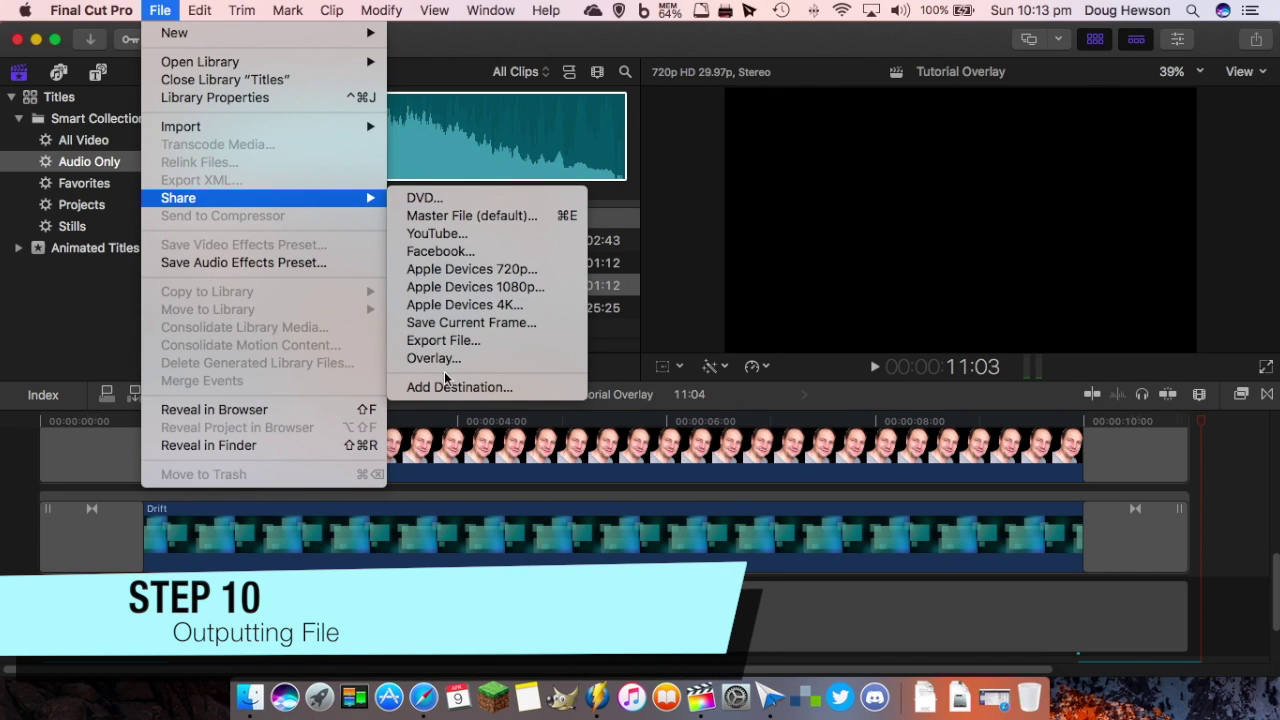
left_click(449, 362)
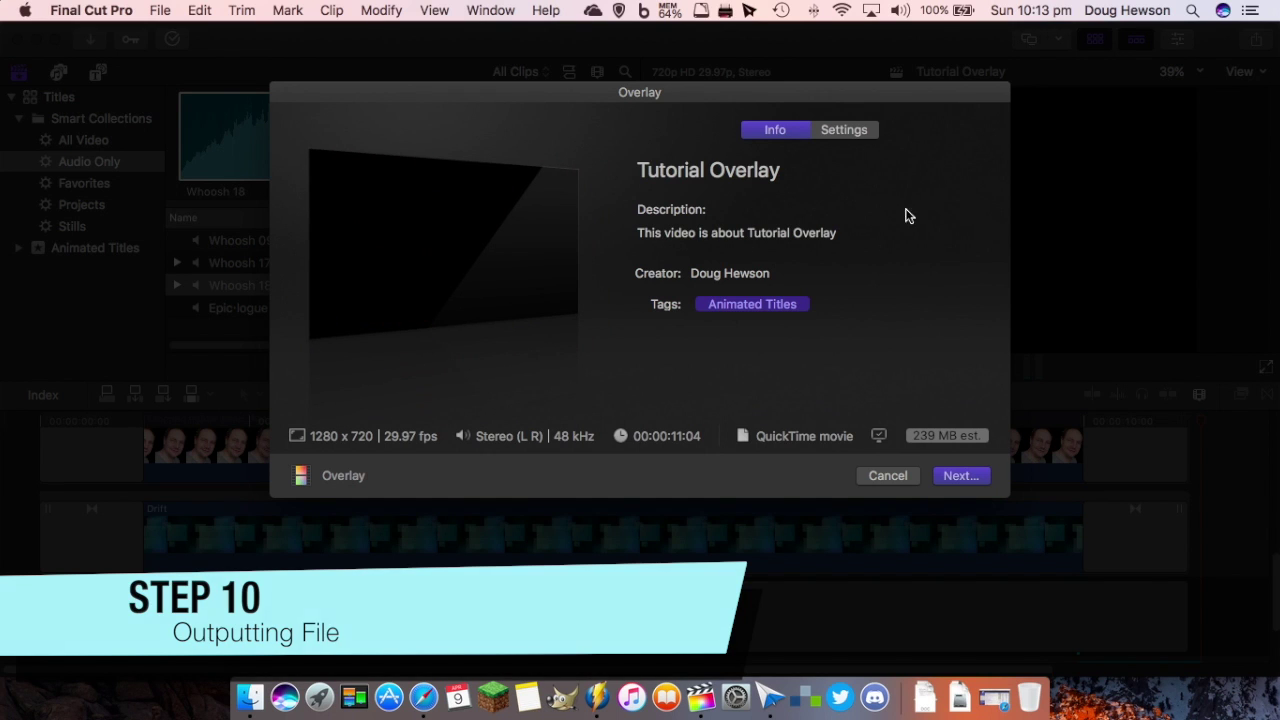
left_click(860, 130)
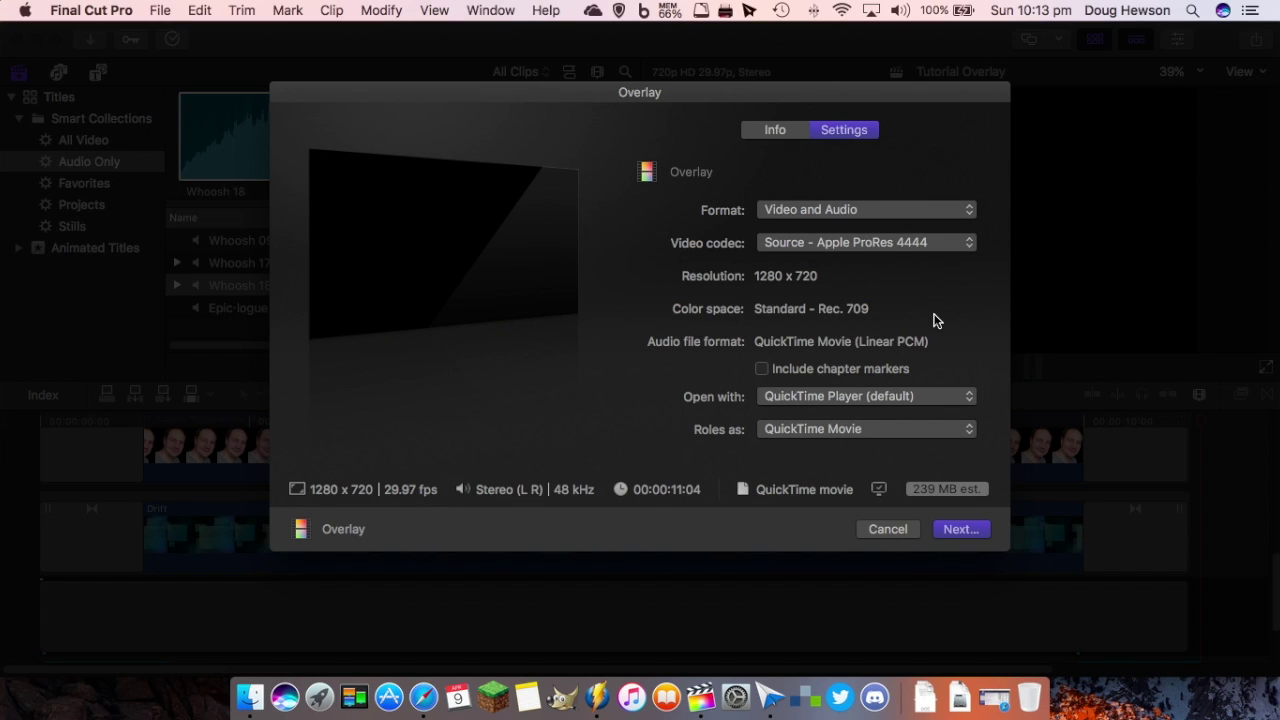
left_click(967, 528)
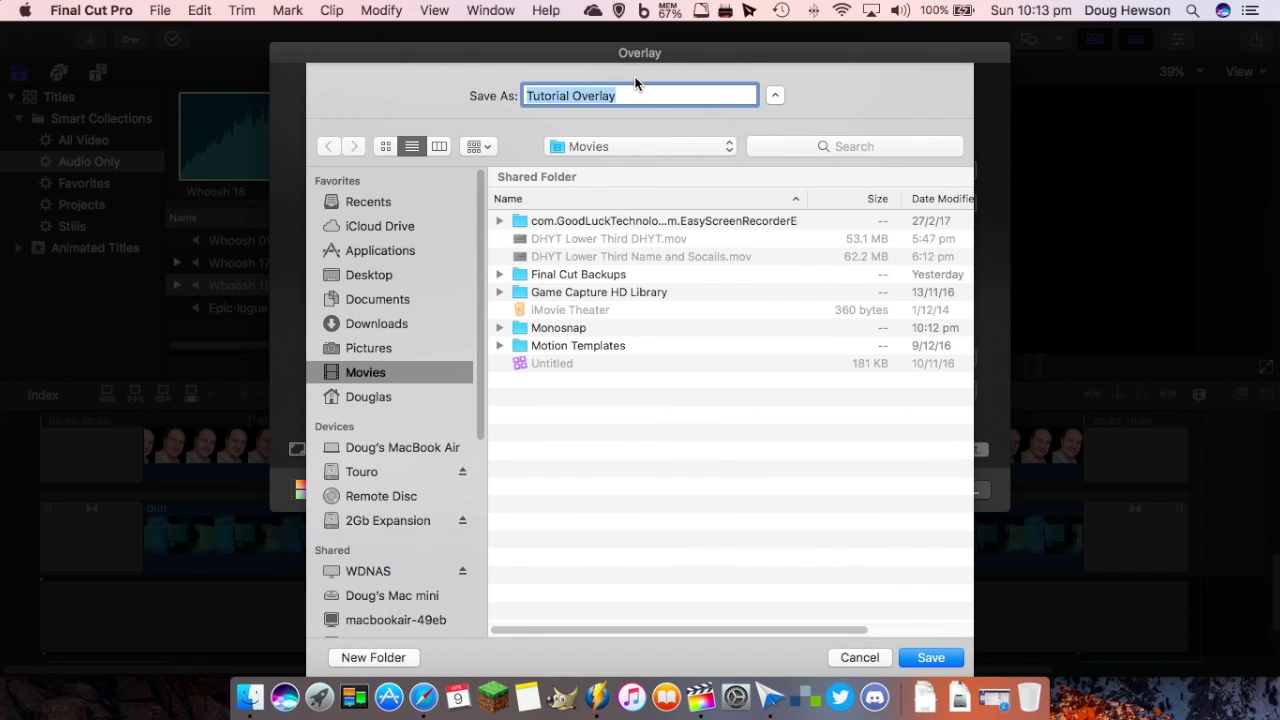
left_click(643, 96)
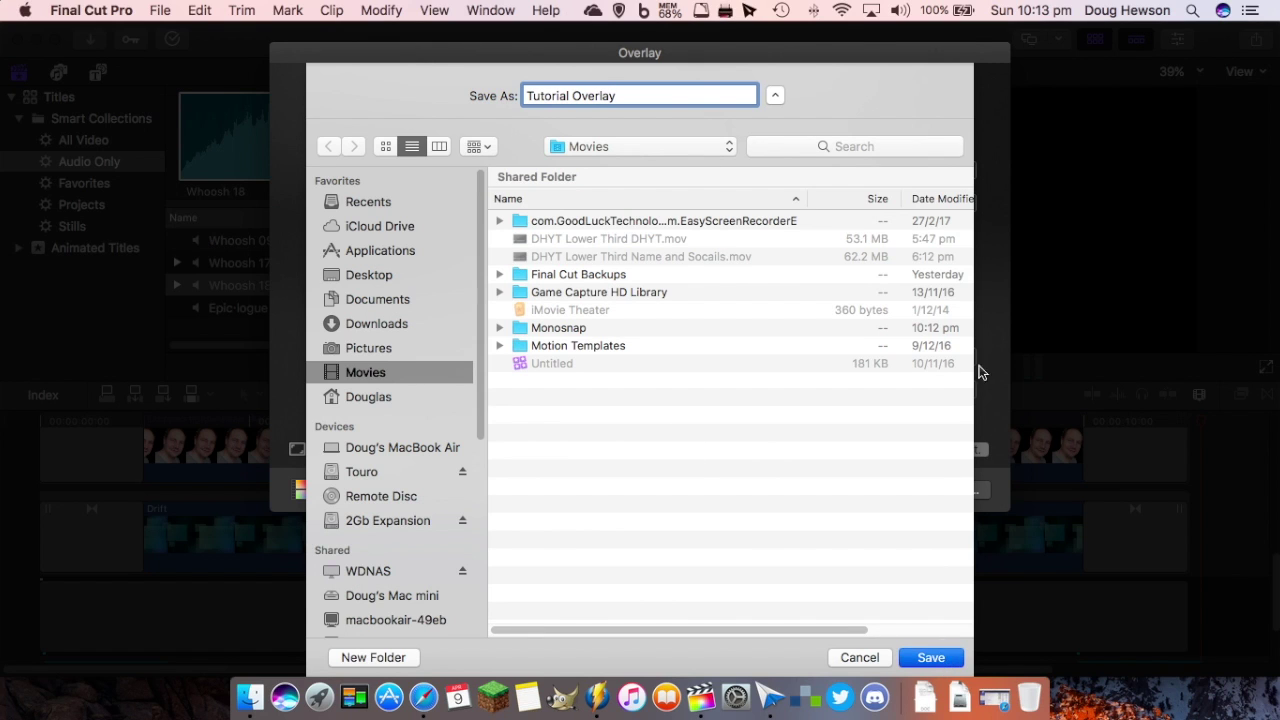
key("Return")
key("super+9")
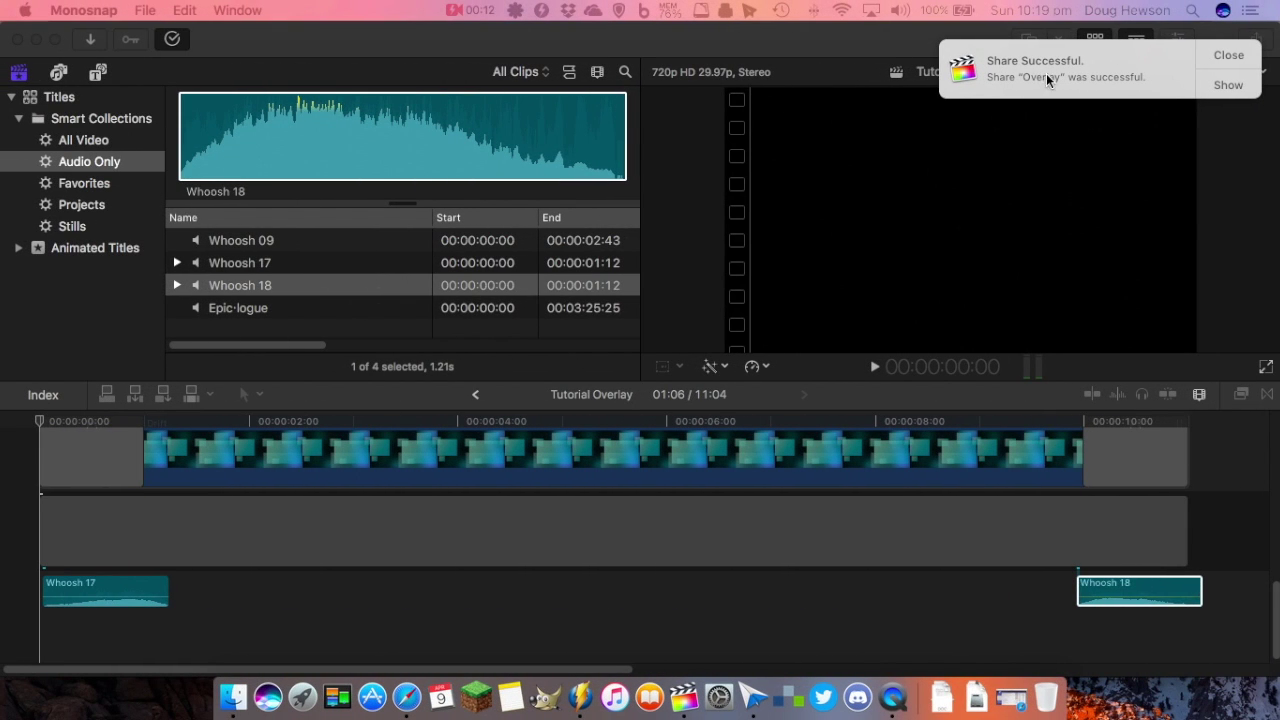
Dismiss the Share Successful notification and close the 'Titles' library.
left_click(1228, 55)
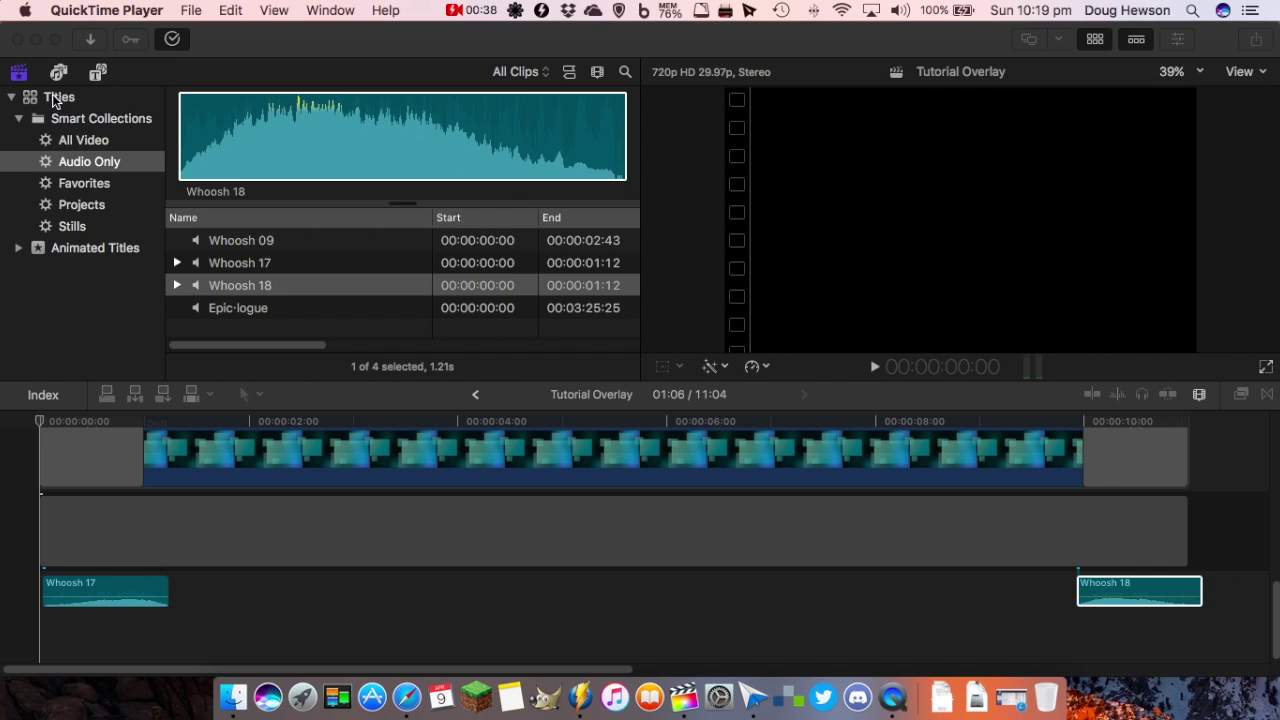
right_click(52, 94)
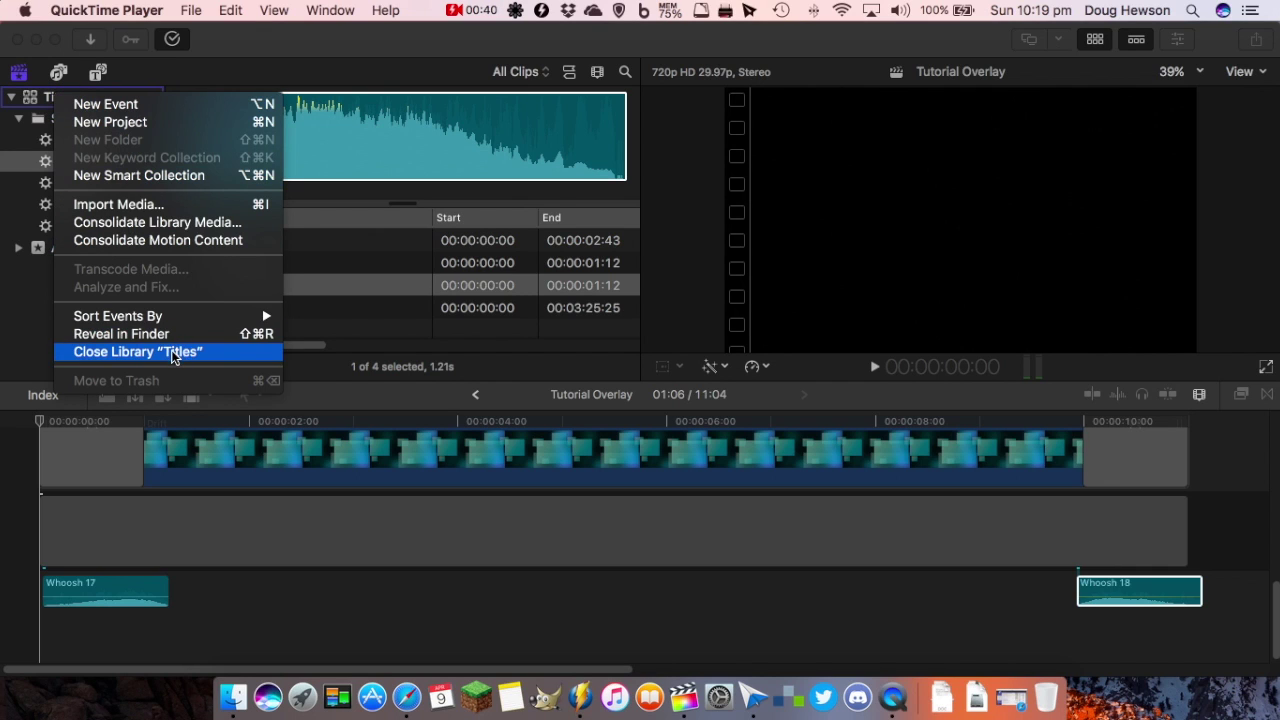
left_click(80, 350)
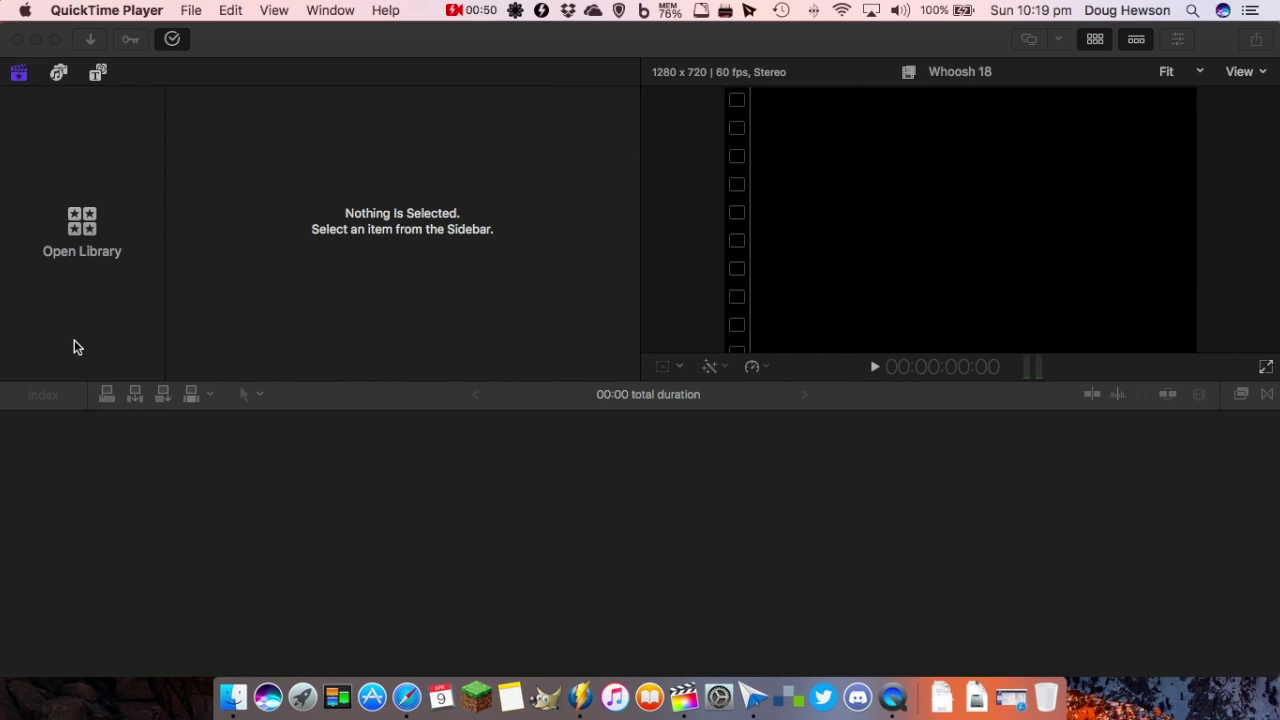
Open the DHYT library and create a project named 'Tutorial 1' rendering in Apple ProRes 422.
left_click(105, 235)
key("Return")
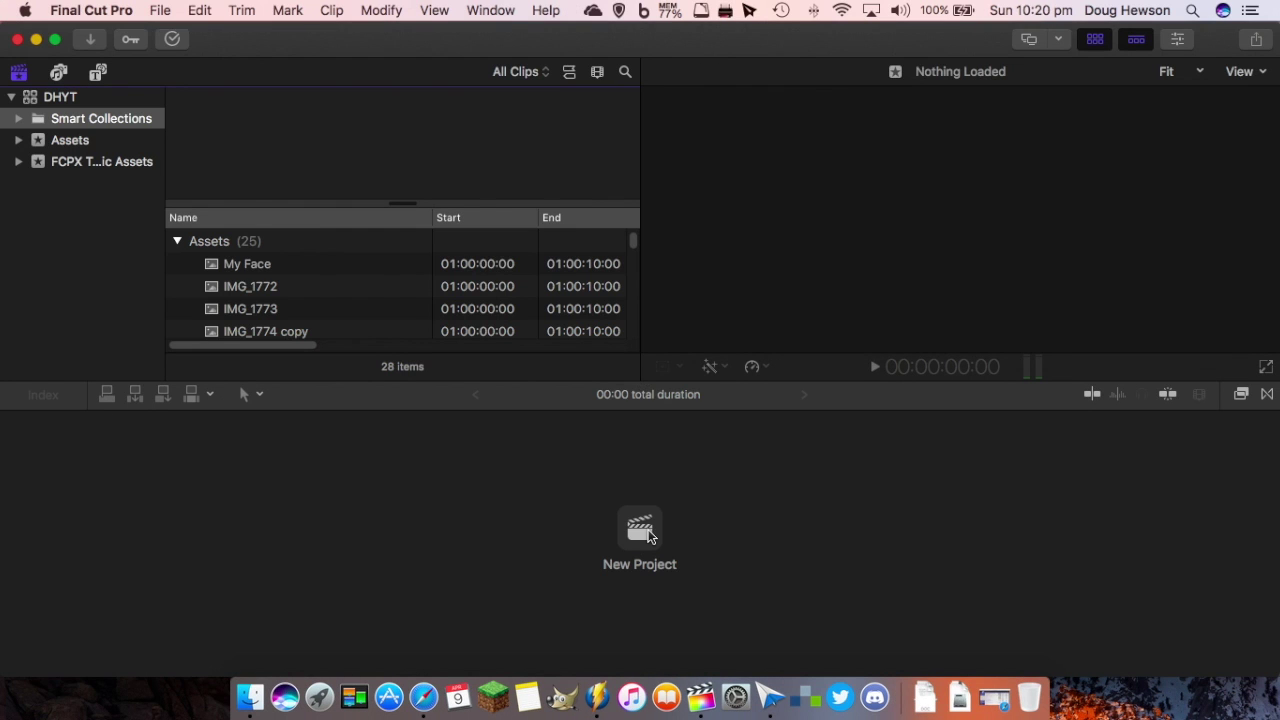
left_click(649, 533)
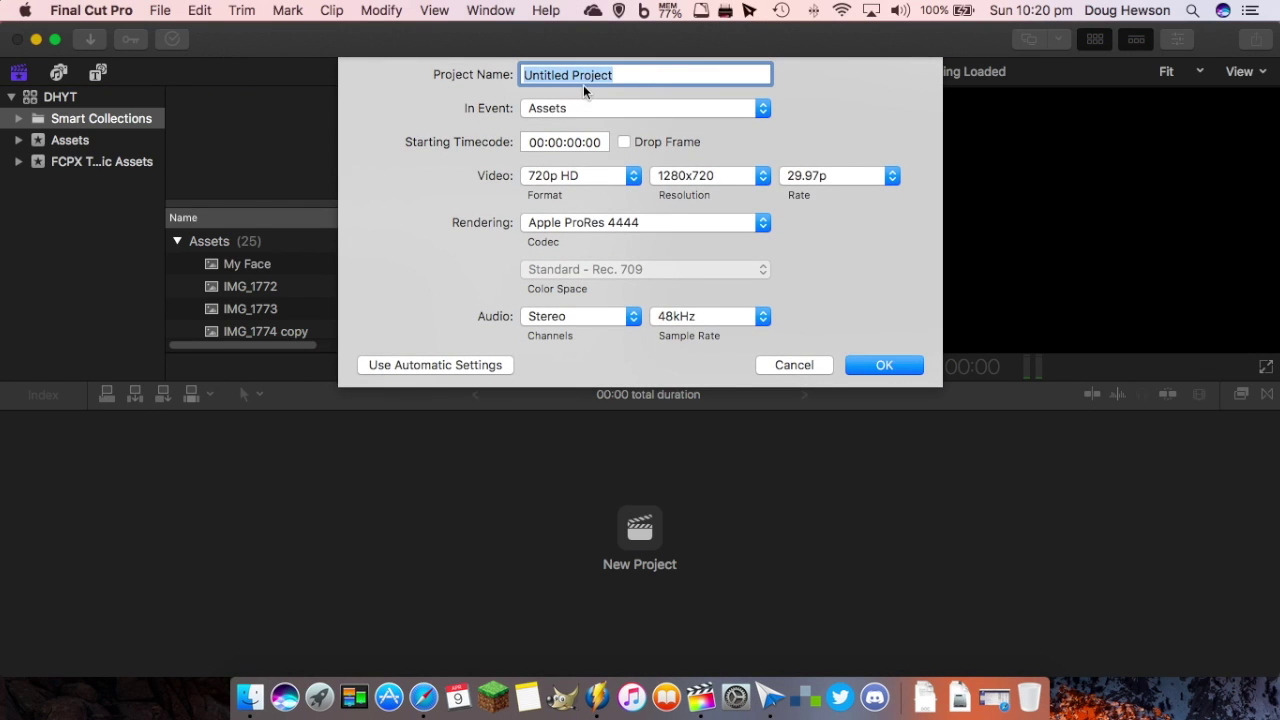
type("Tutorial 1")
left_click(762, 224)
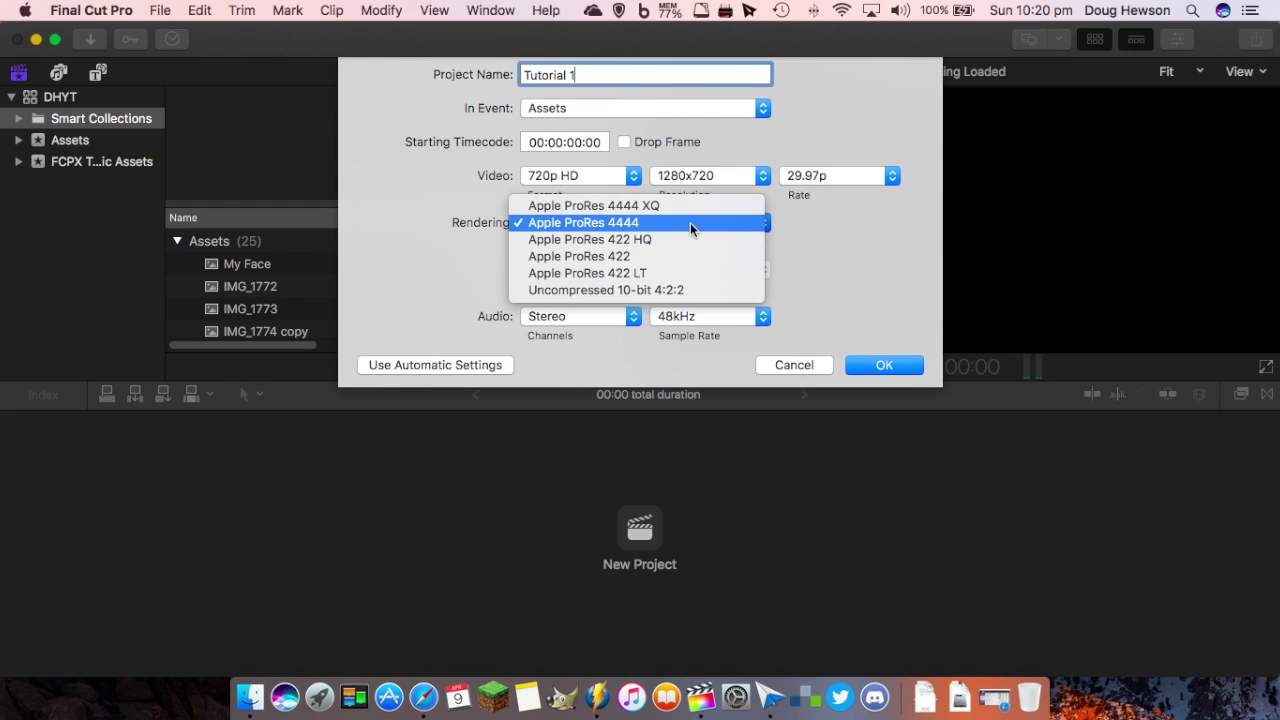
left_click(663, 256)
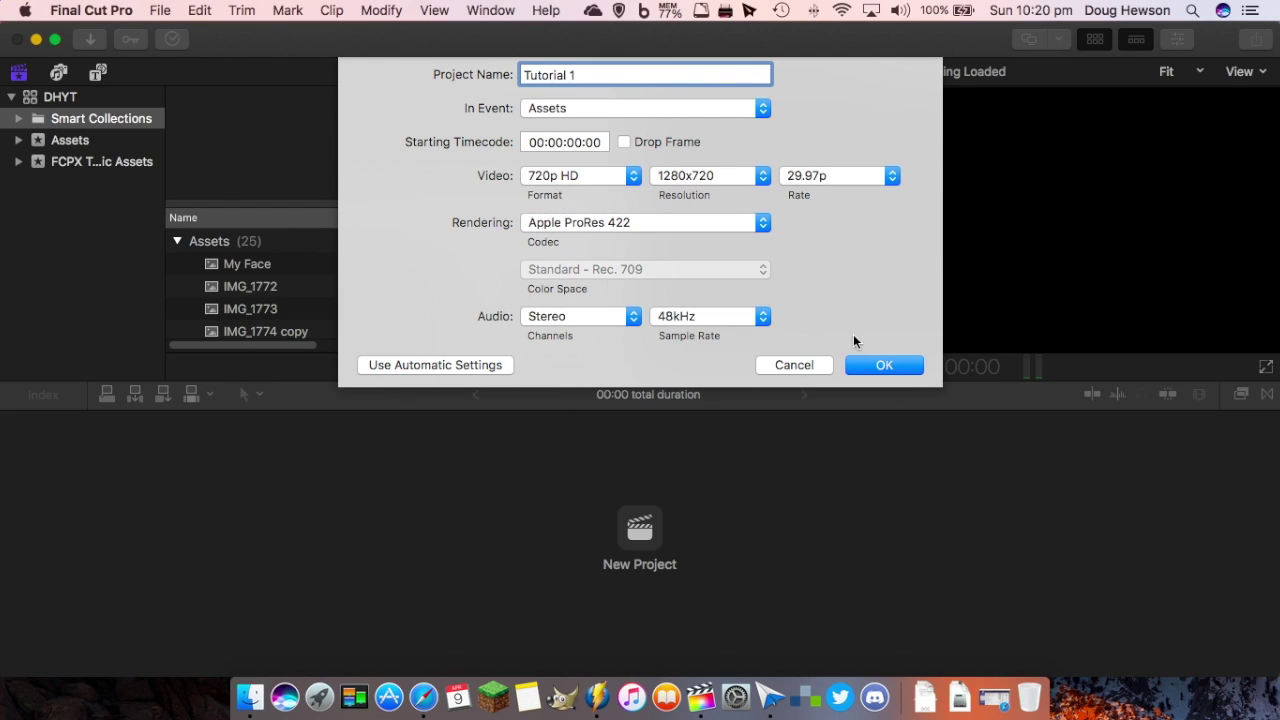
left_click(873, 366)
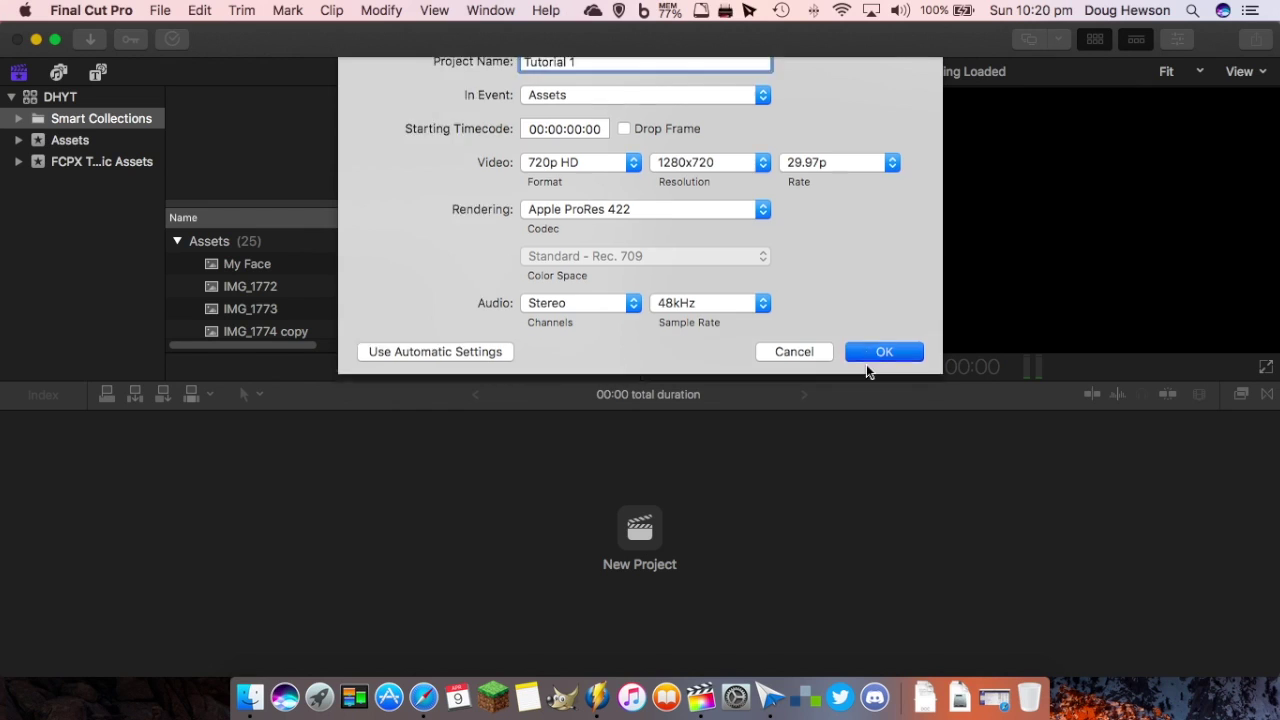
Add the 'Tag, Intro and Outro' synchronized clip to the Tutorial 1 timeline and preview it.
scroll(296, 296, "down", 5)
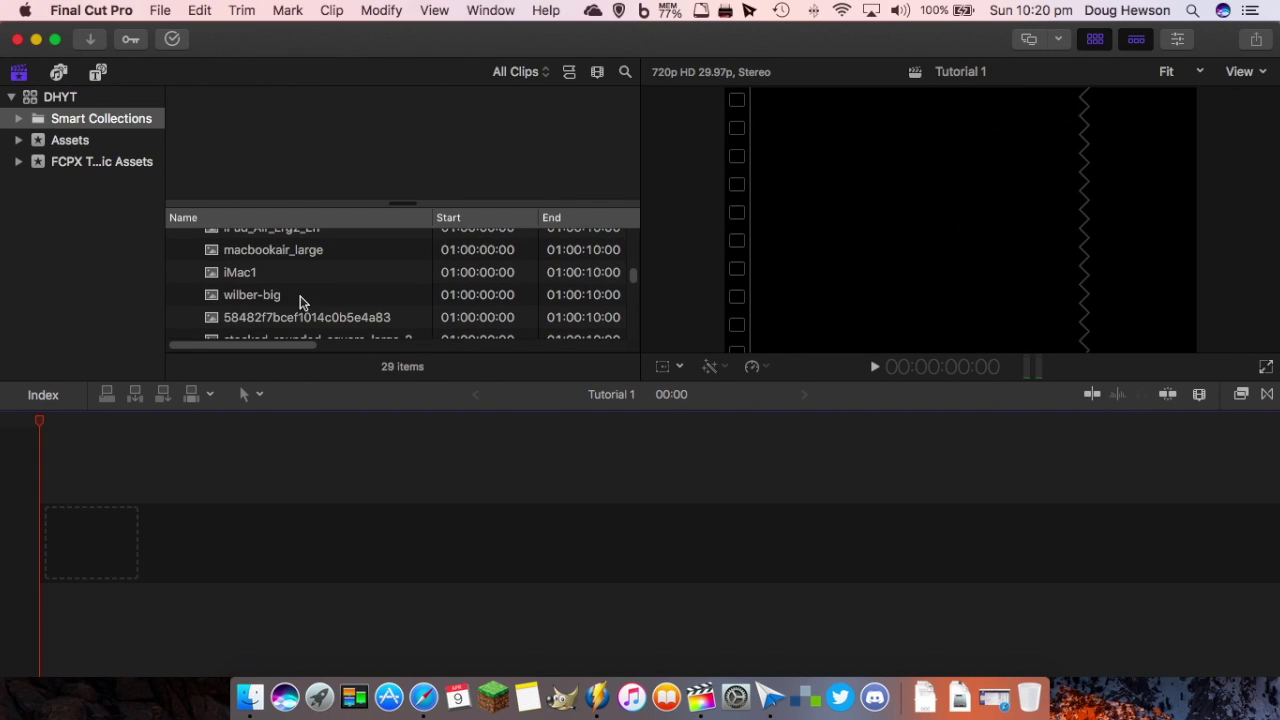
scroll(300, 302, "down", 10)
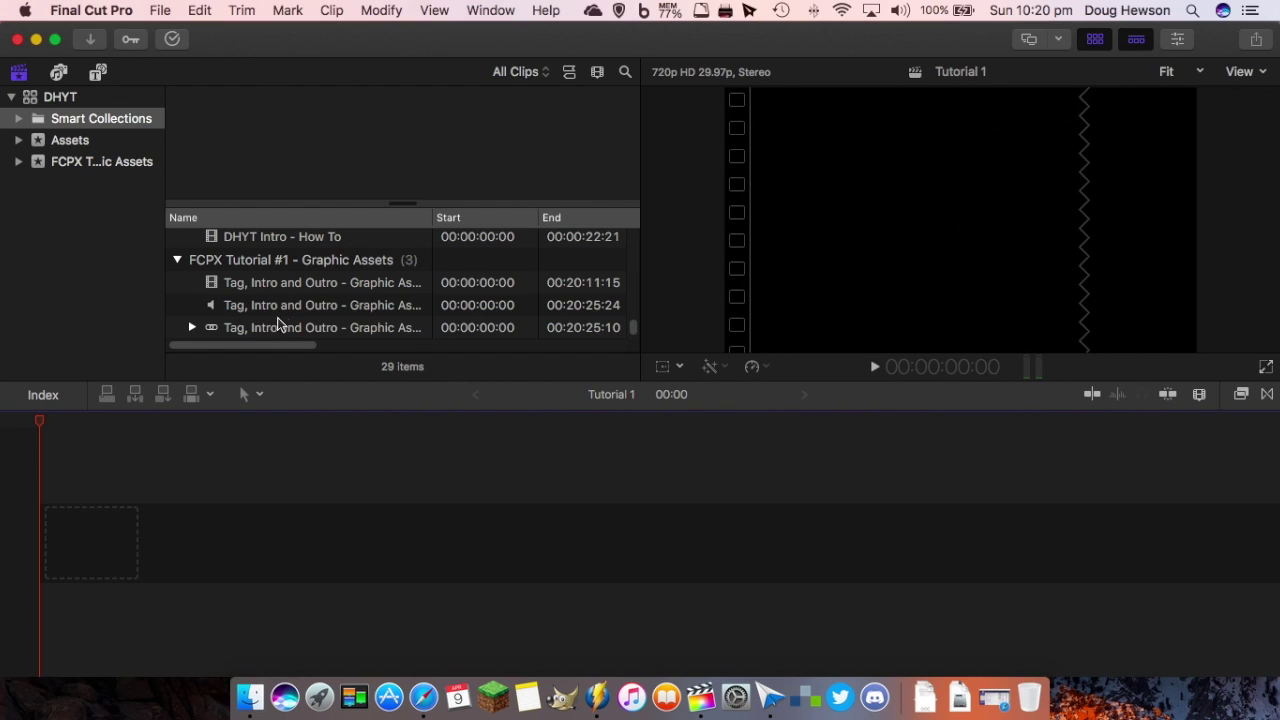
left_click(256, 334)
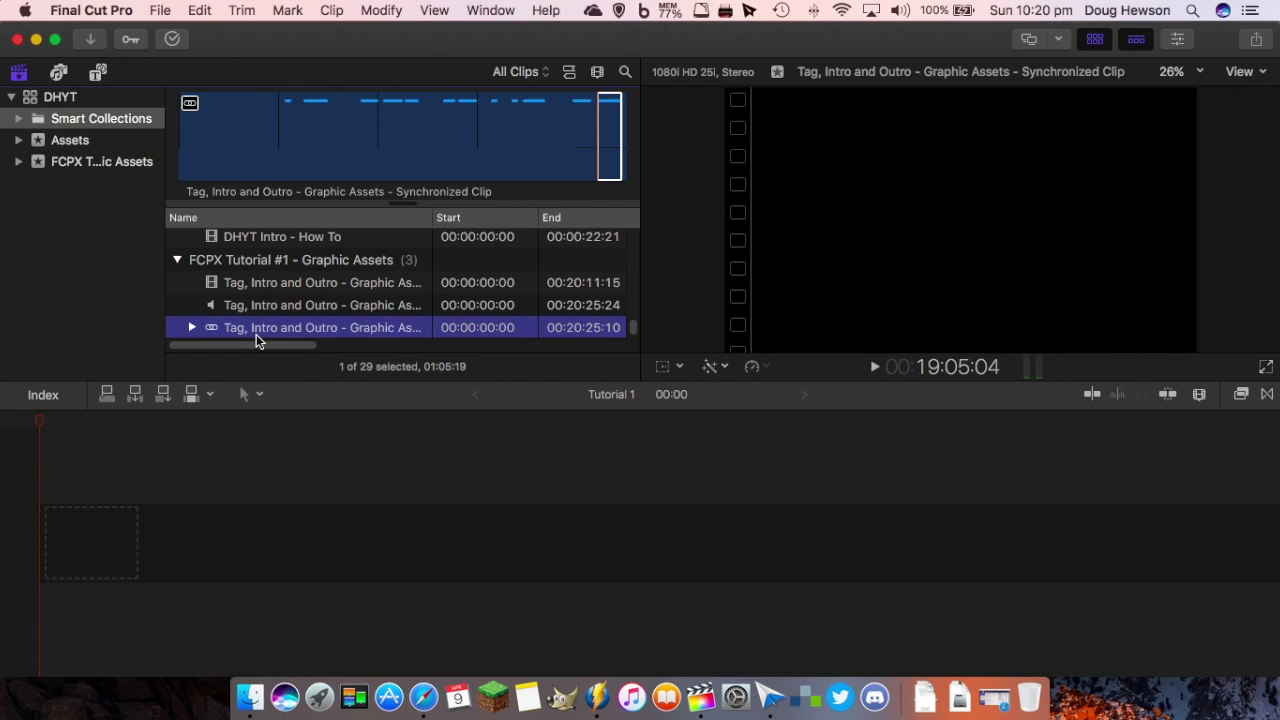
left_click_drag(256, 334, 440, 455)
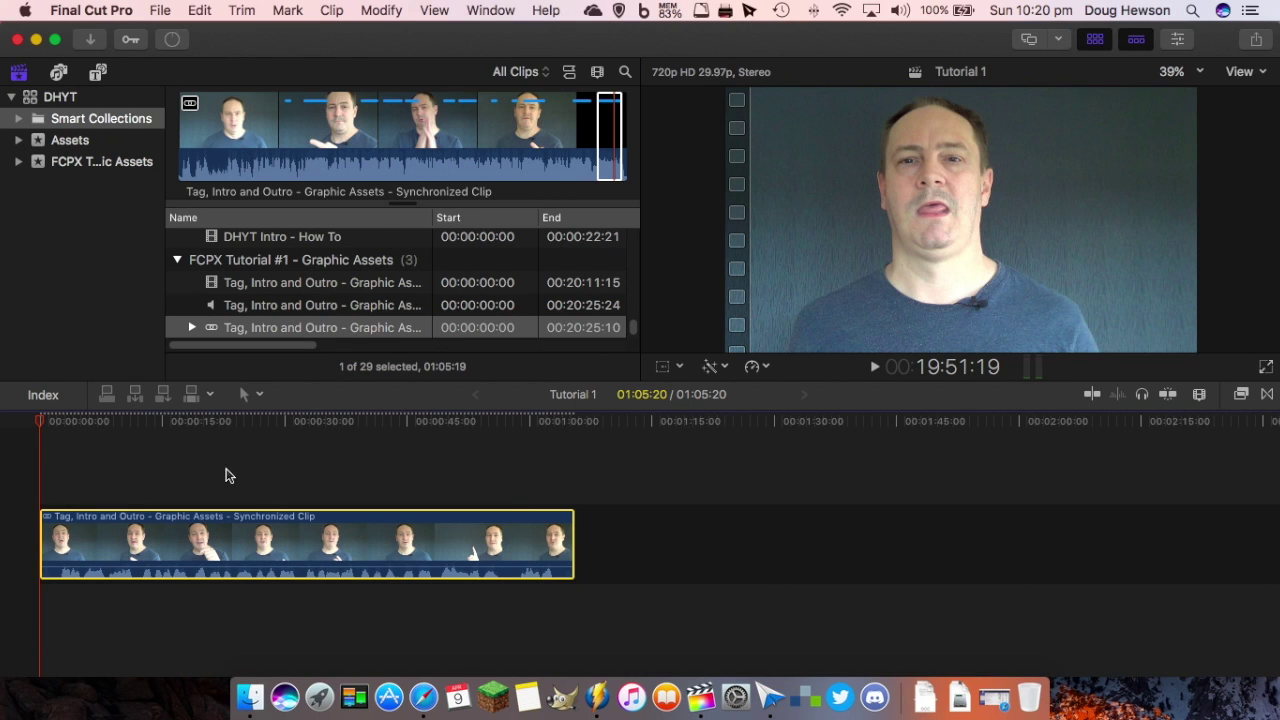
mouse_move(40, 421)
left_mouse_down()
mouse_move(267, 430)
mouse_move(20, 430)
left_mouse_up()
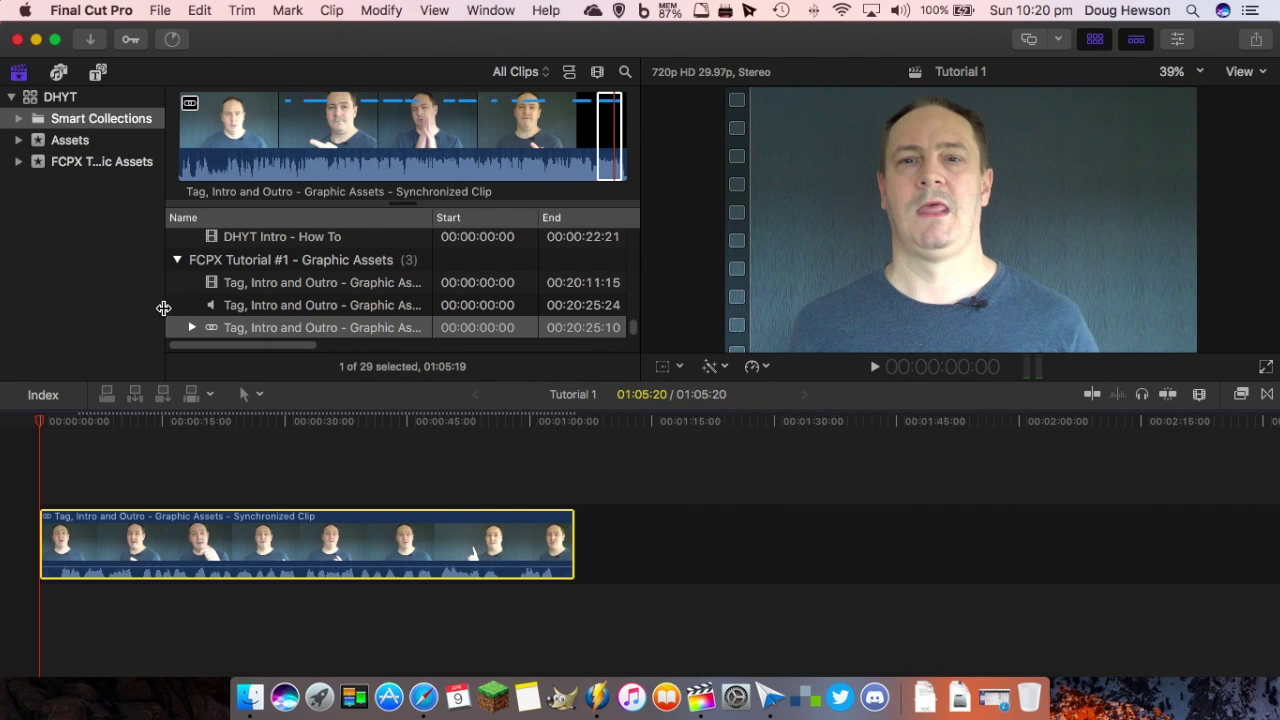
left_click(160, 12)
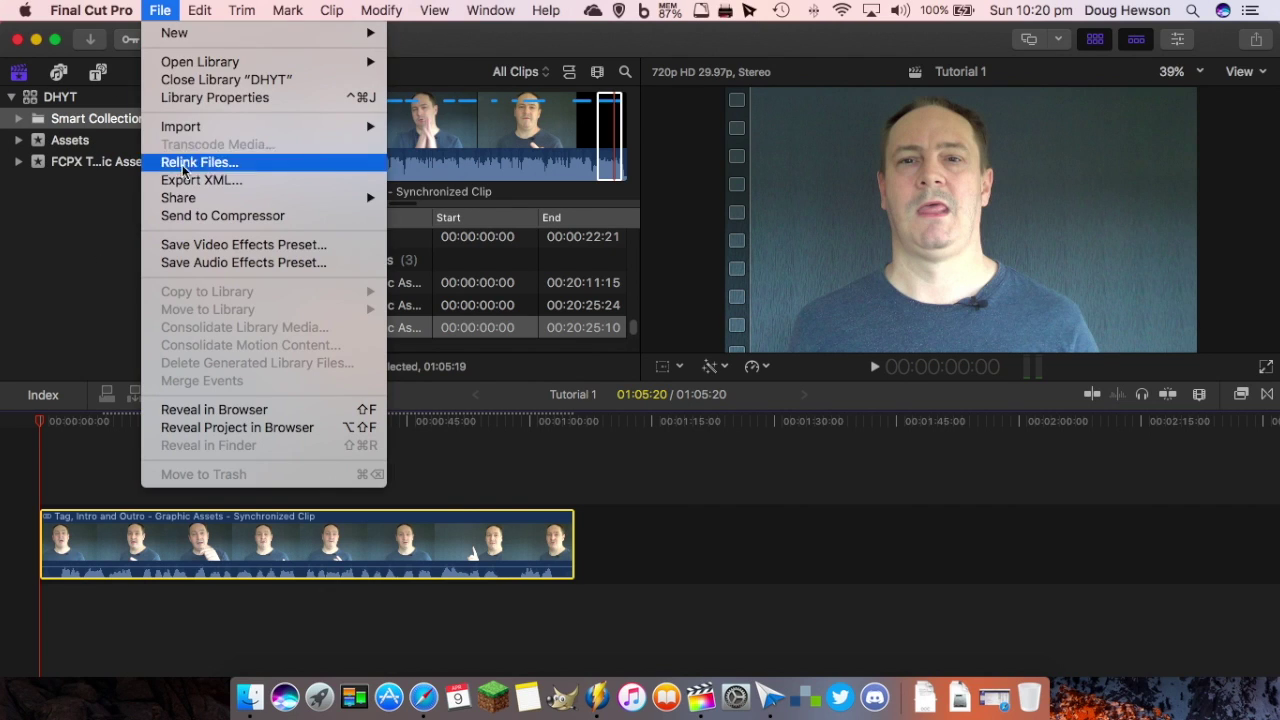
Import Tutorial Overlay.mov from Macintosh HD into the Assets event.
mouse_move(199, 130)
left_click(420, 127)
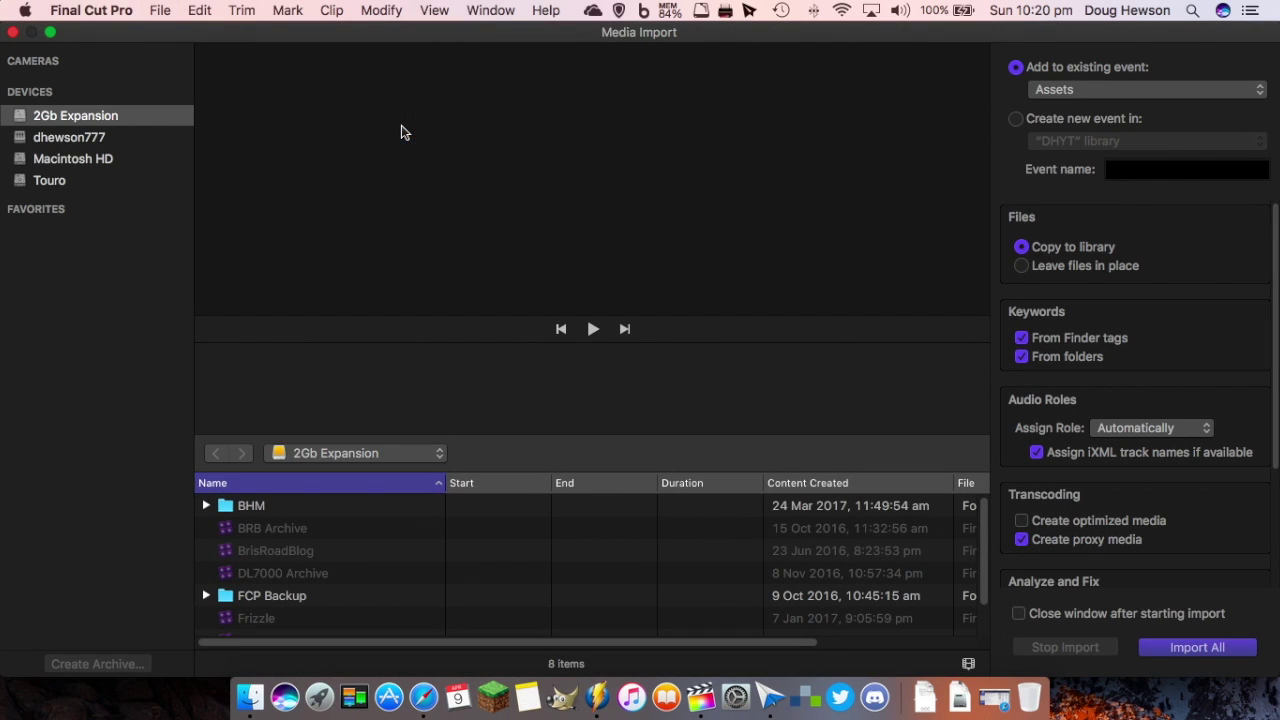
left_click(45, 158)
scroll(348, 580, "up", 1)
scroll(348, 580, "down", 2)
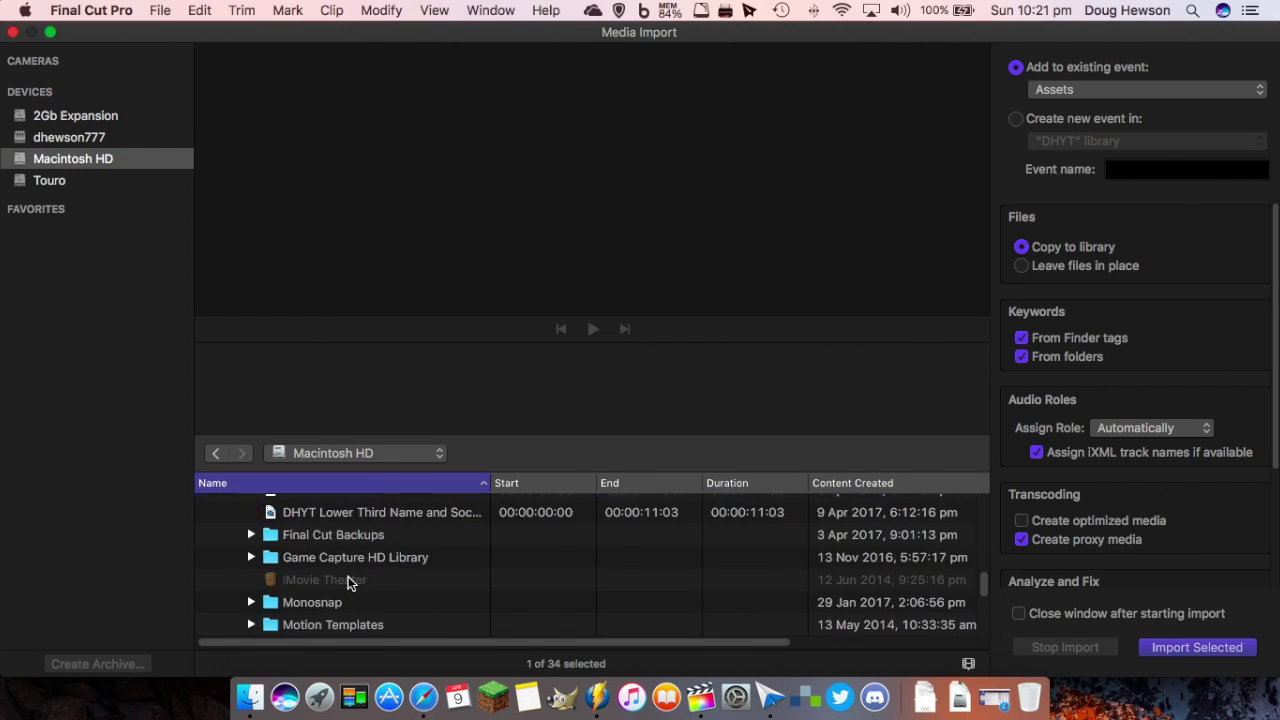
scroll(348, 576, "down", 3)
left_click(348, 593)
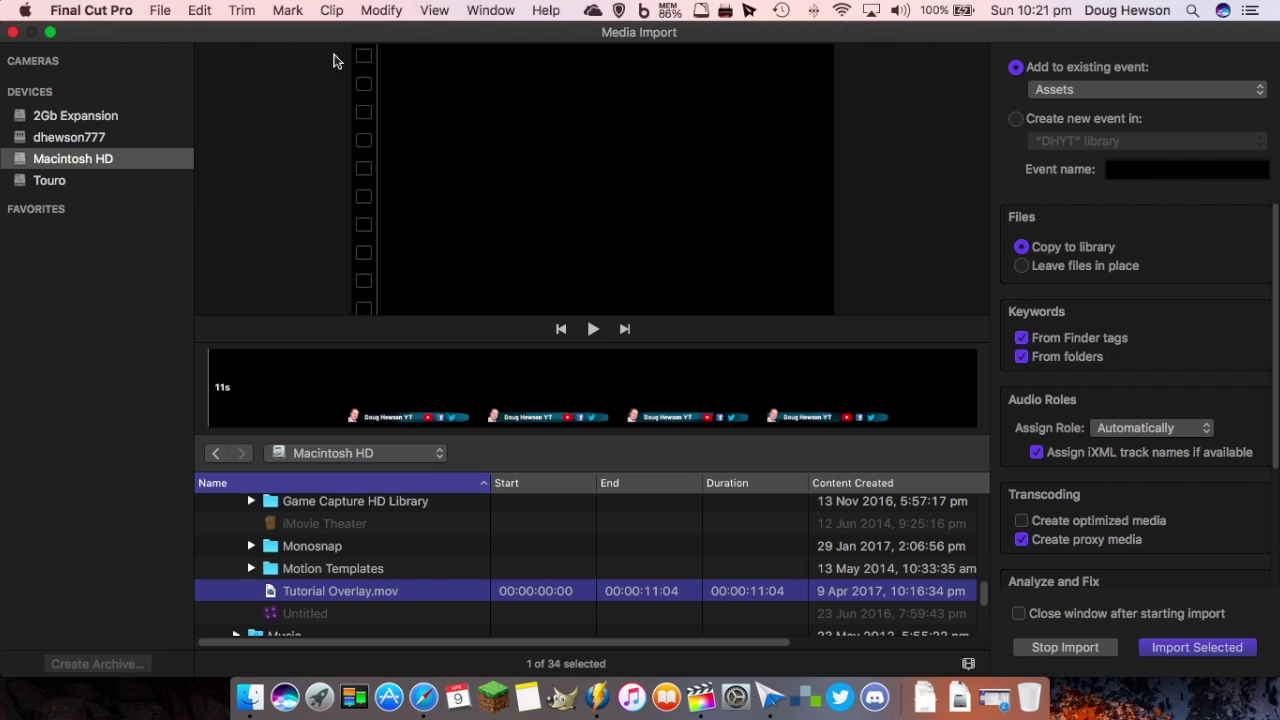
left_click(13, 34)
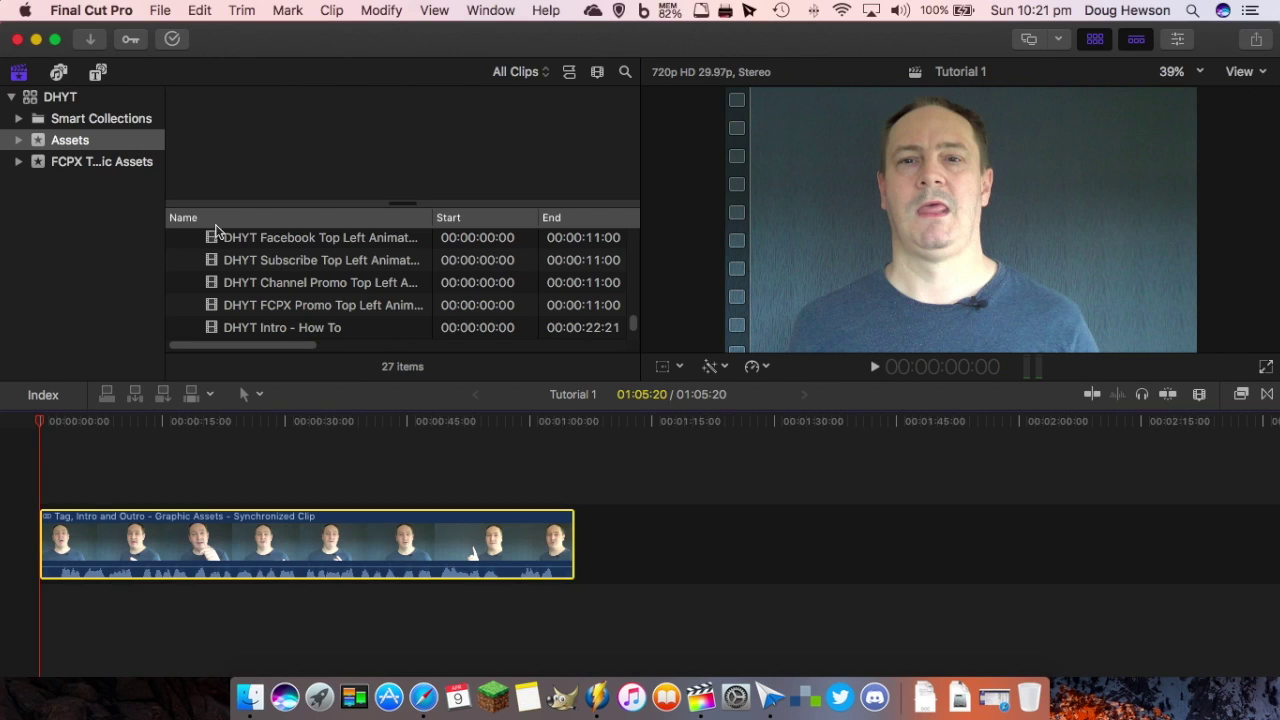
Place the Tutorial Overlay clip above the talking-head clip near the start of the timeline.
scroll(640, 326, "down", 1)
left_click(600, 327)
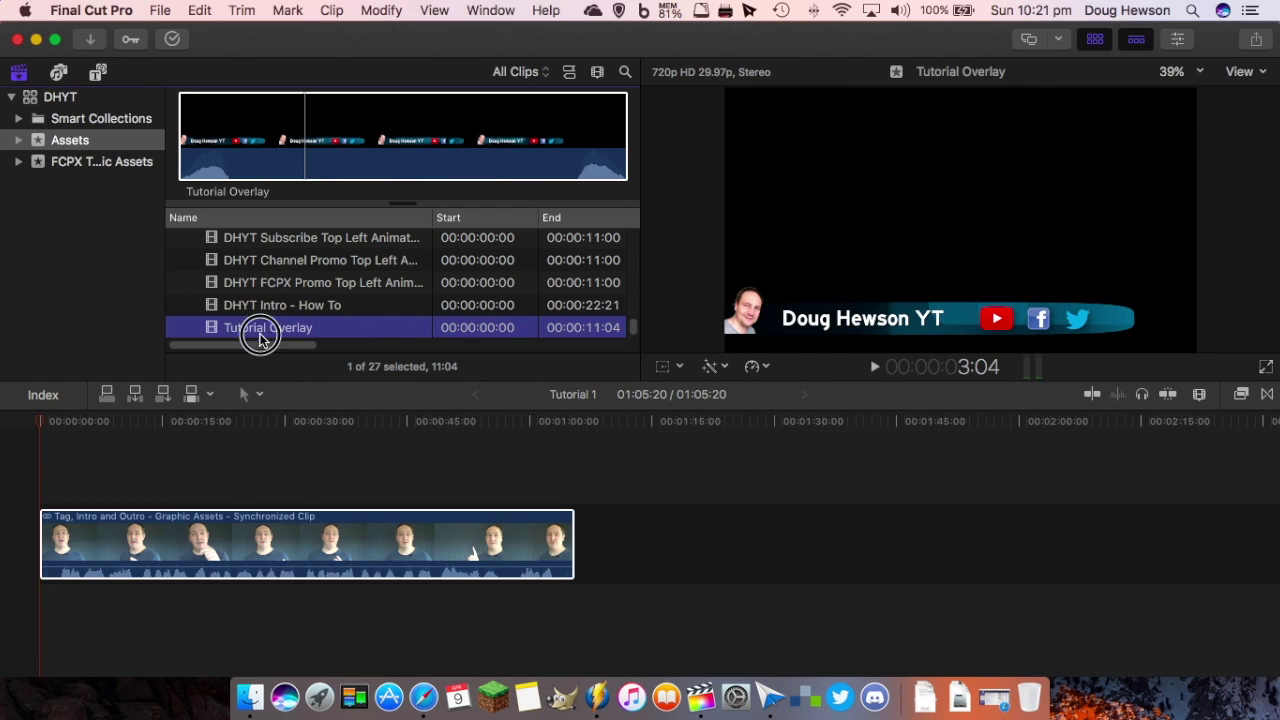
left_click_drag(260, 338, 99, 462)
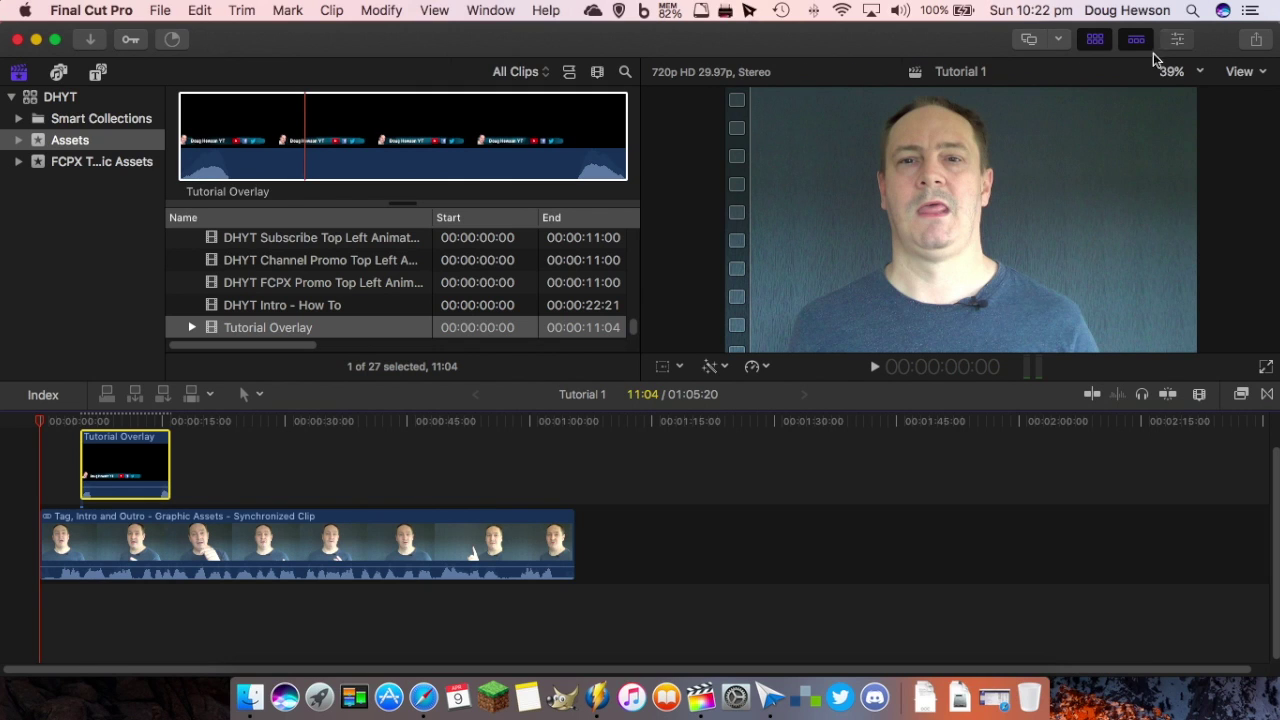
left_click(1177, 39)
Set the overlay clip's audio role to Effects-1 and hide the Inspector.
left_click(1230, 236)
left_click(1160, 287)
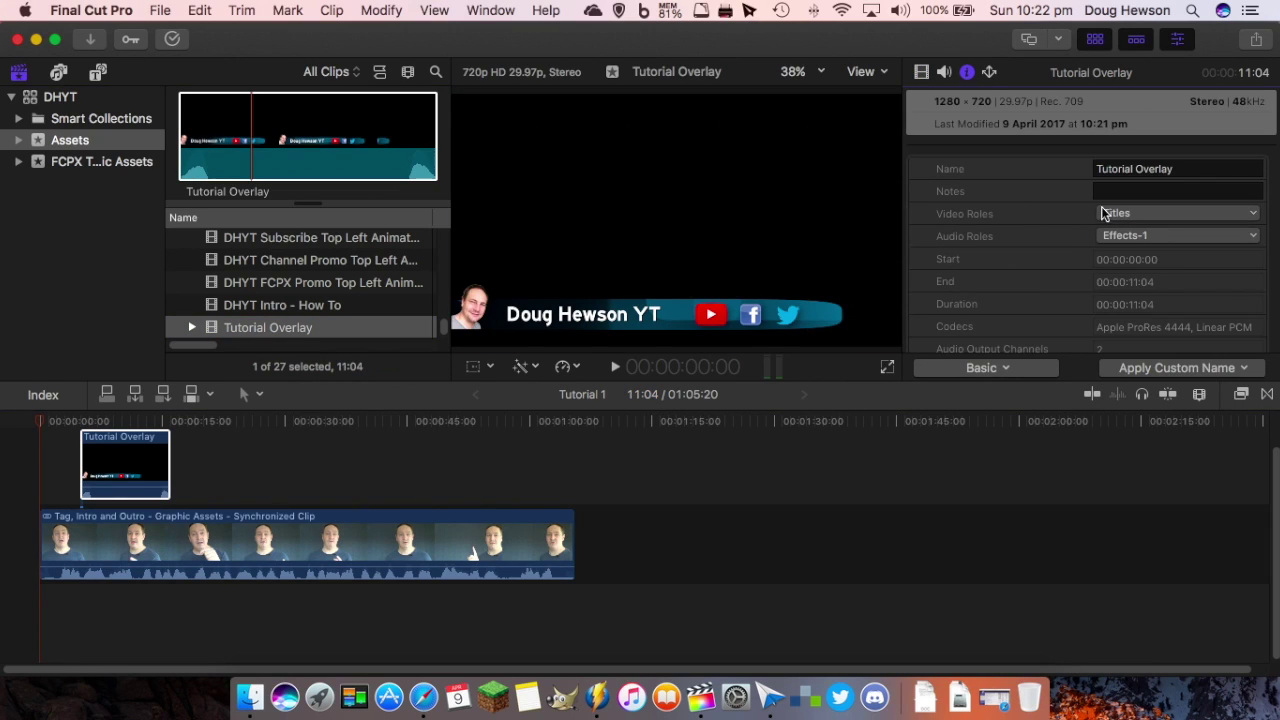
key("super+4")
Scrub from the project start to preview the lower third over the talking-head footage.
left_click(44, 423)
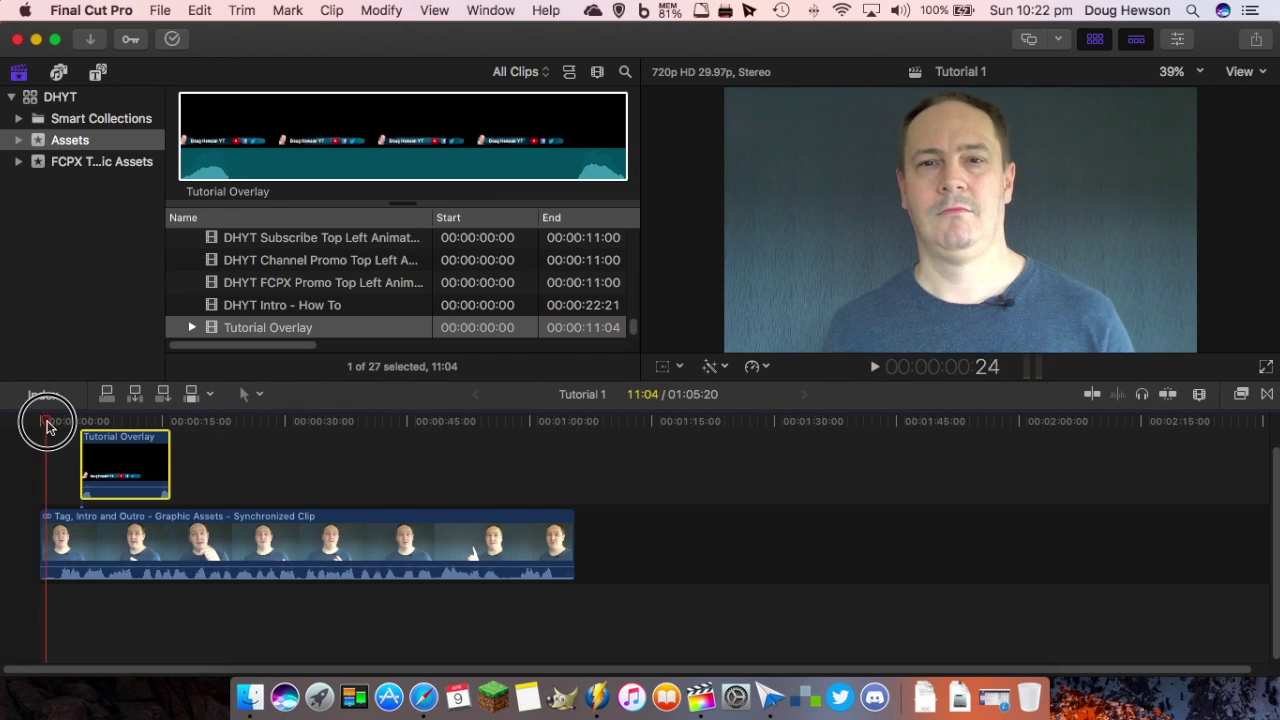
mouse_move(47, 425)
left_mouse_down()
mouse_move(166, 434)
mouse_move(23, 437)
mouse_move(63, 443)
left_mouse_up()
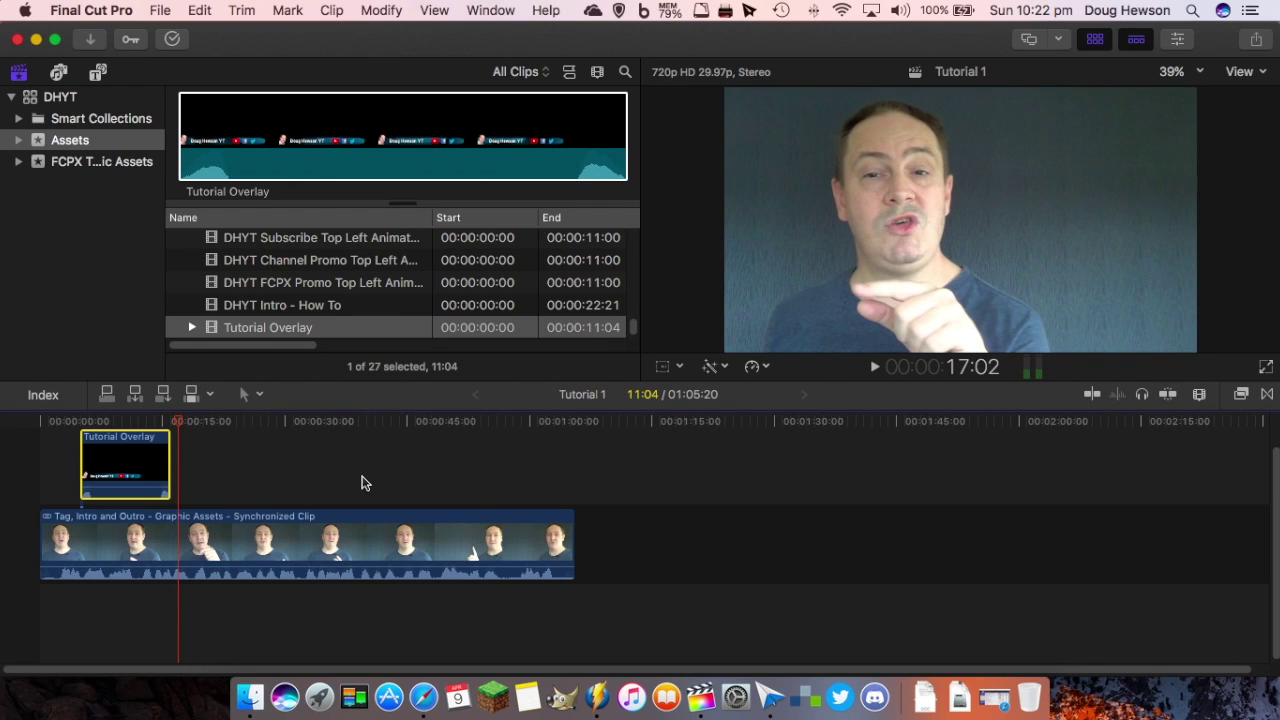
left_click_drag(178, 421, 147, 428)
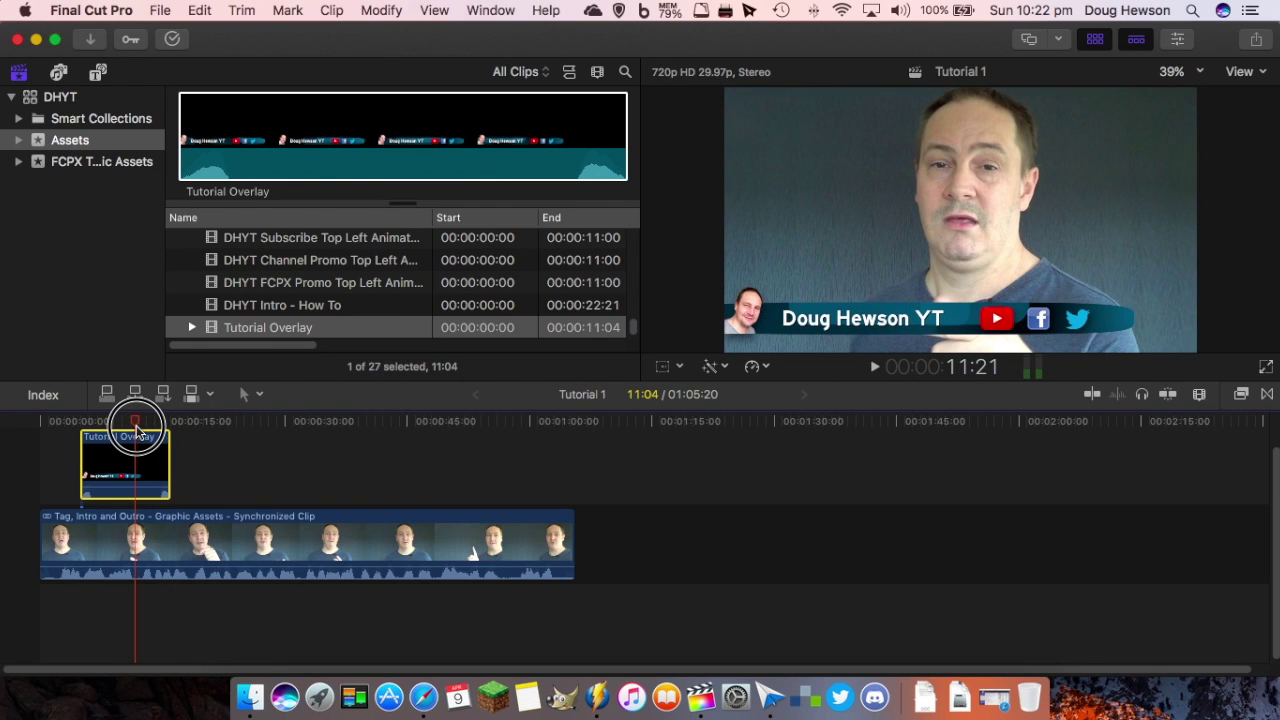